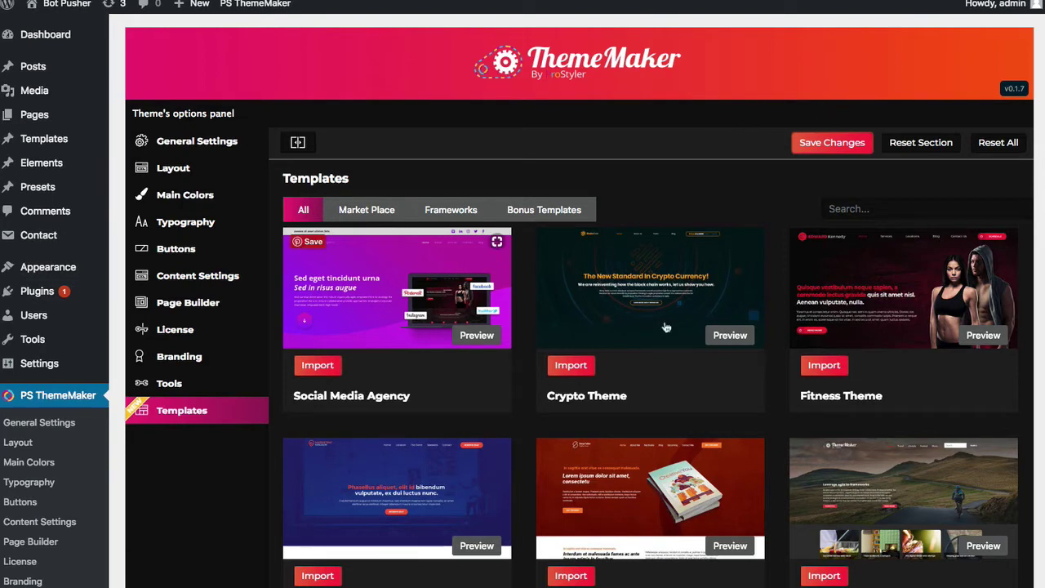
Step: Browse the ThemeMaker template gallery and open the preview of the Magazine template
scroll(741, 196, down, 2)
scroll(751, 229, down, 2)
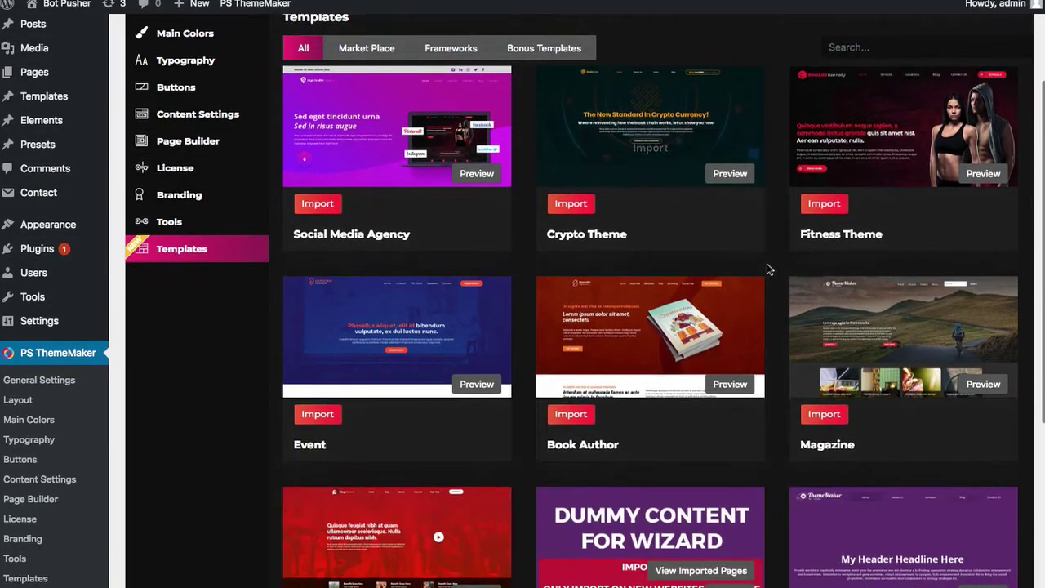
scroll(694, 220, up, 1)
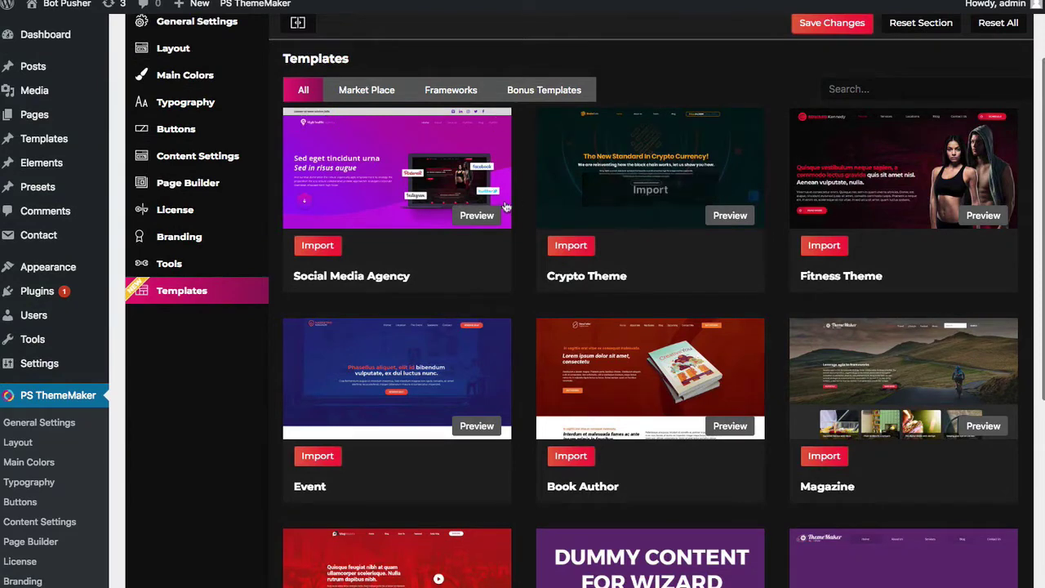
click(981, 426)
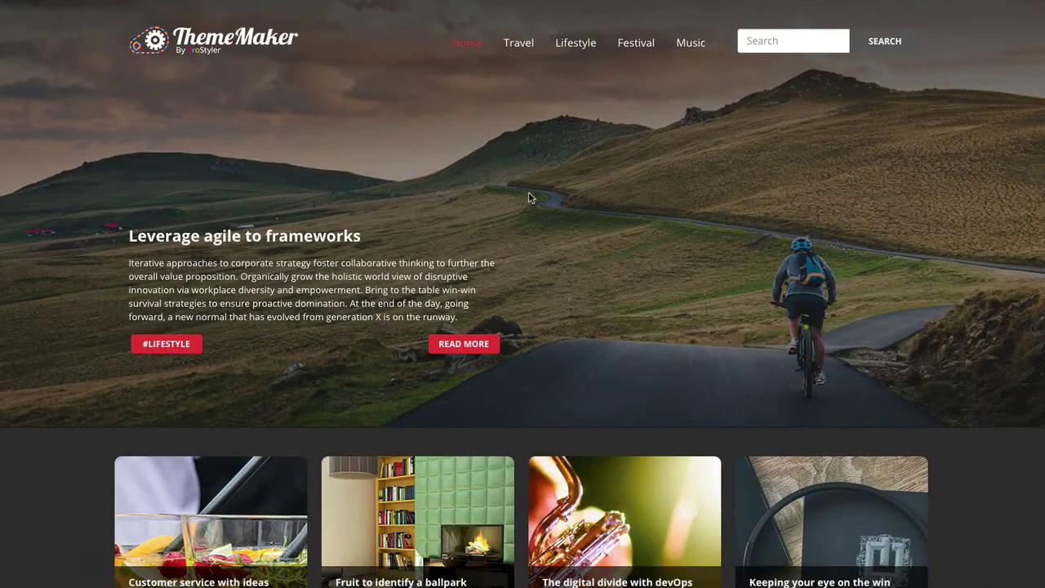
Step: Examine the Magazine demo page's header, featured posts, latest news, category sections and newsletter sign-up area
scroll(529, 194, down, 5)
scroll(529, 197, down, 10)
scroll(529, 196, down, 15)
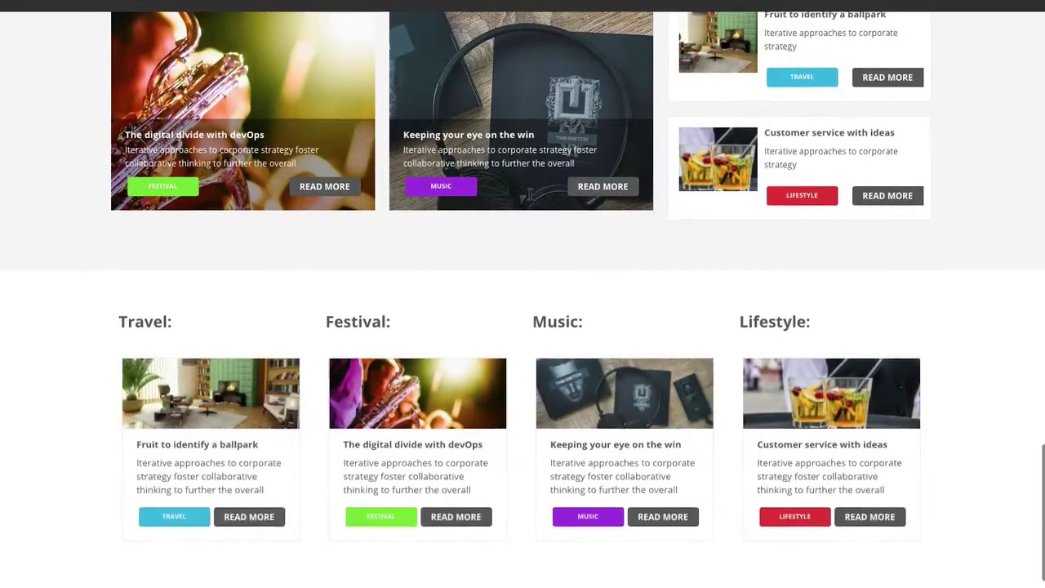
scroll(529, 193, down, 3)
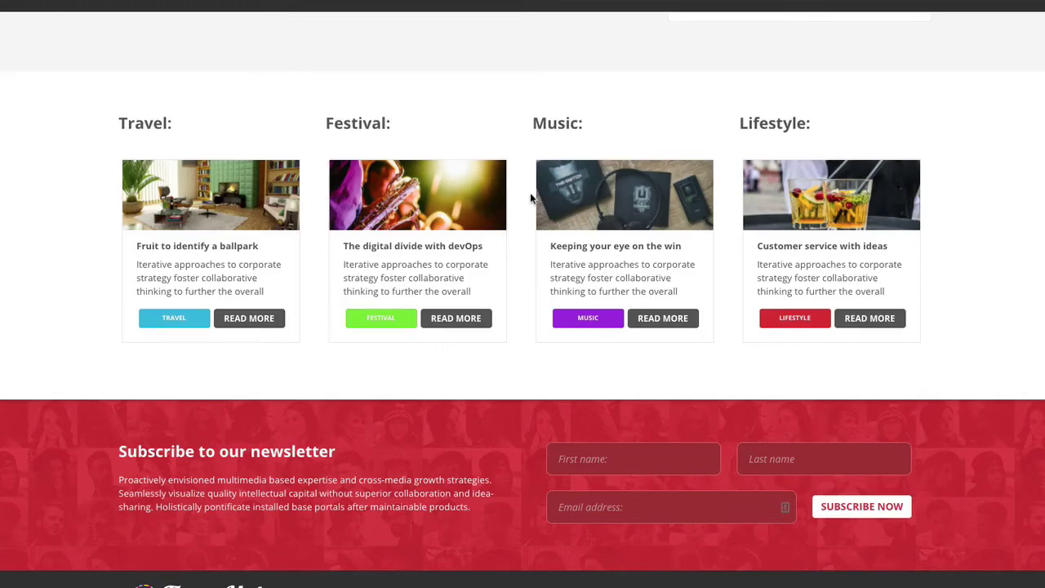
scroll(530, 198, up, 8)
scroll(529, 198, up, 10)
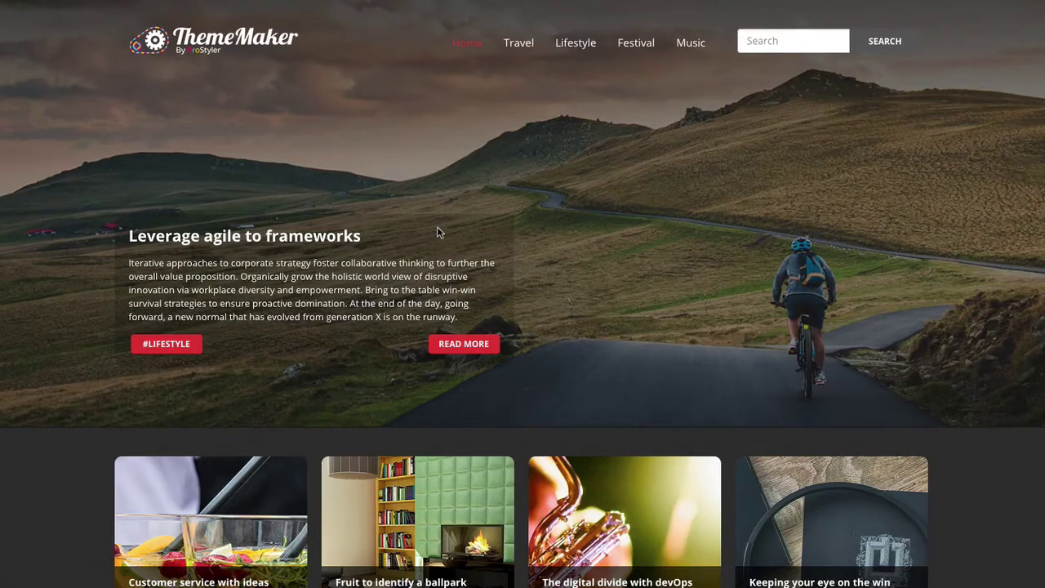
scroll(456, 241, down, 8)
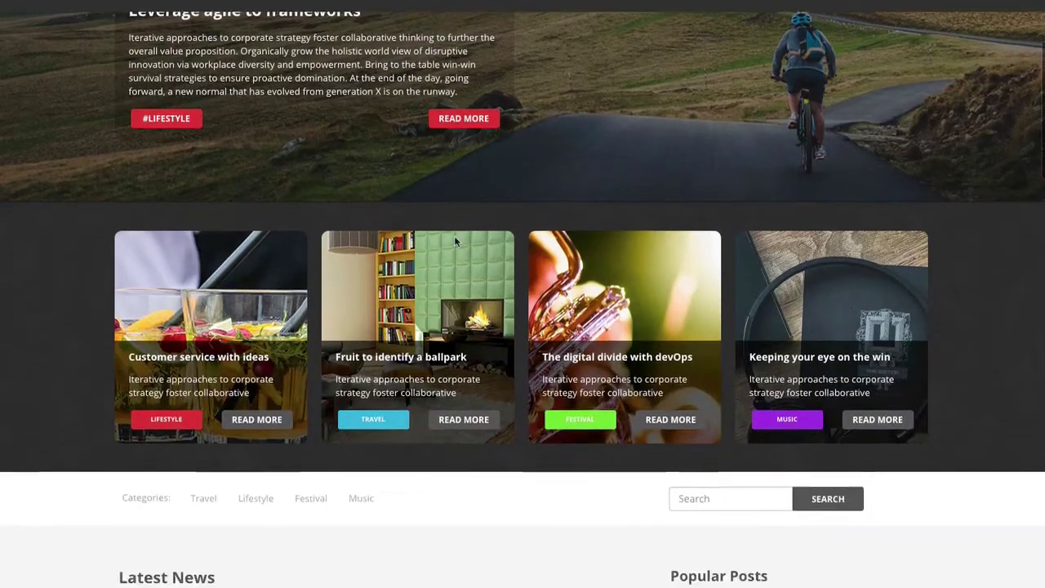
scroll(456, 241, down, 2)
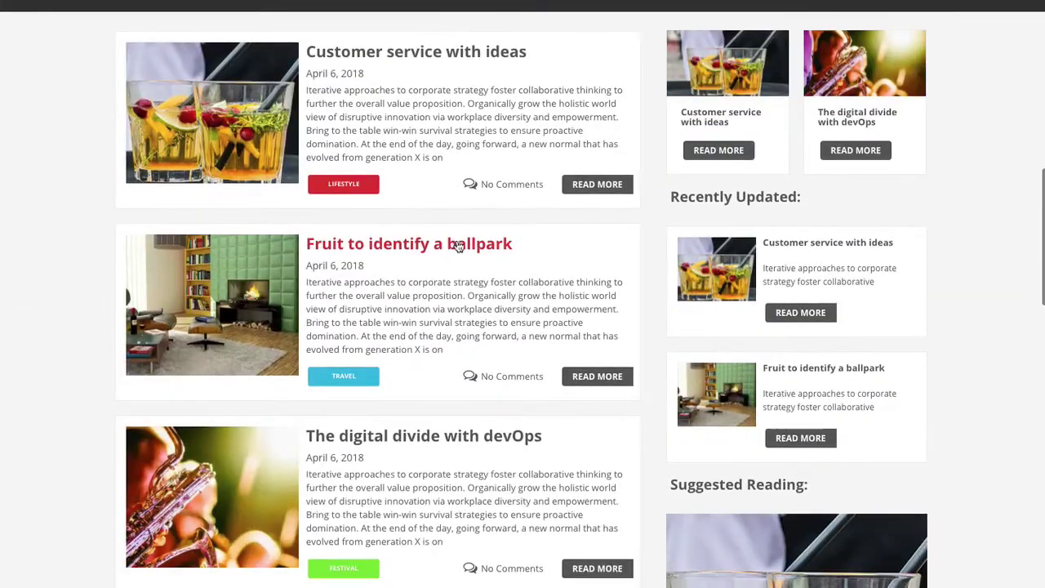
scroll(493, 242, down, 1)
scroll(489, 247, down, 1)
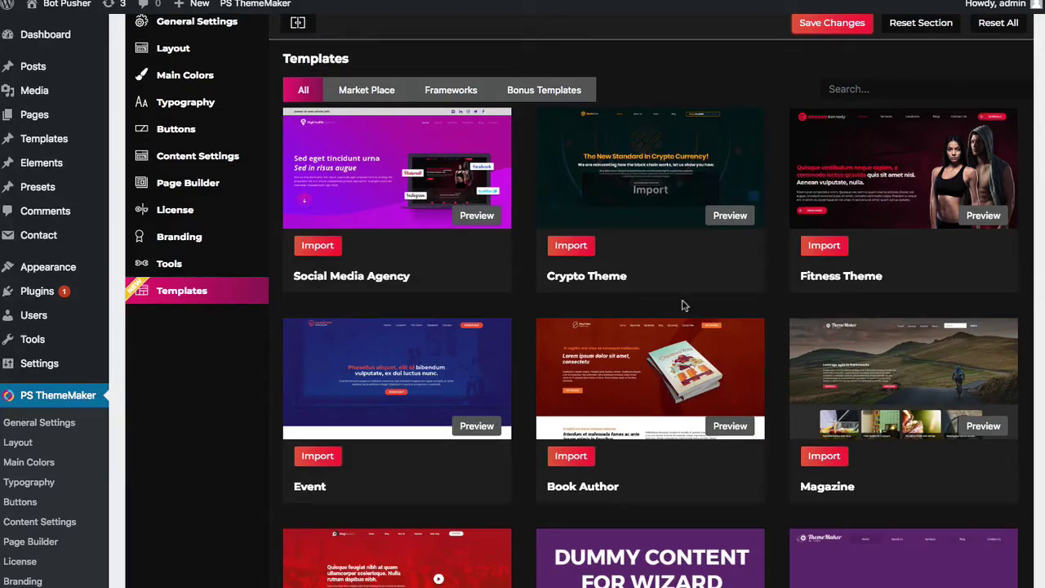
Step: Look through the remaining templates in the ThemeMaker gallery, including the wizard dummy content
scroll(708, 320, down, 2)
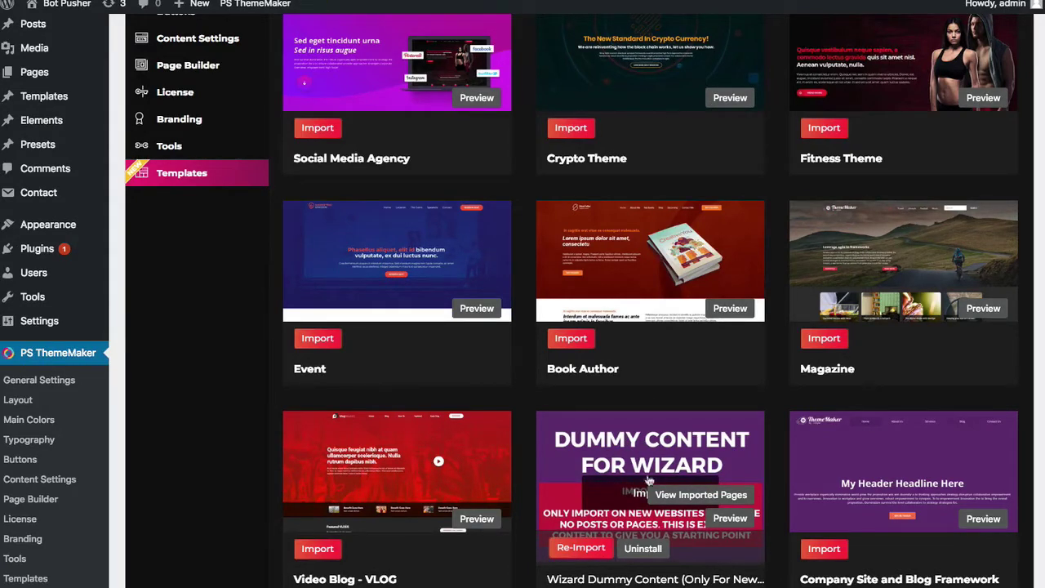
scroll(590, 453, up, 1)
scroll(590, 453, up, 3)
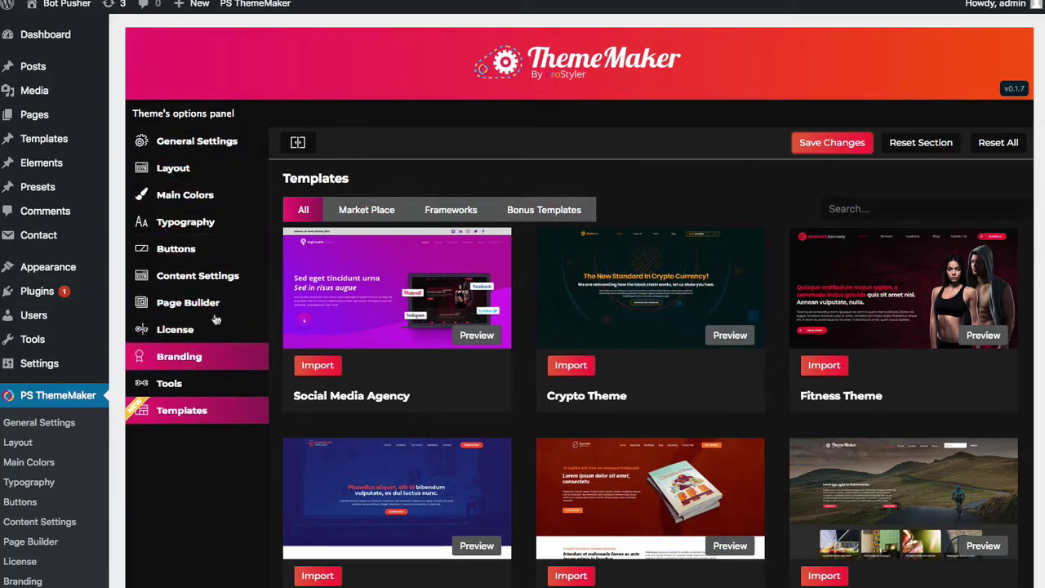
Step: Open the theme's Main Colors settings, and in Adobe Color open Theme 2 for editing and select the second swatch's hex code 575852
click(198, 196)
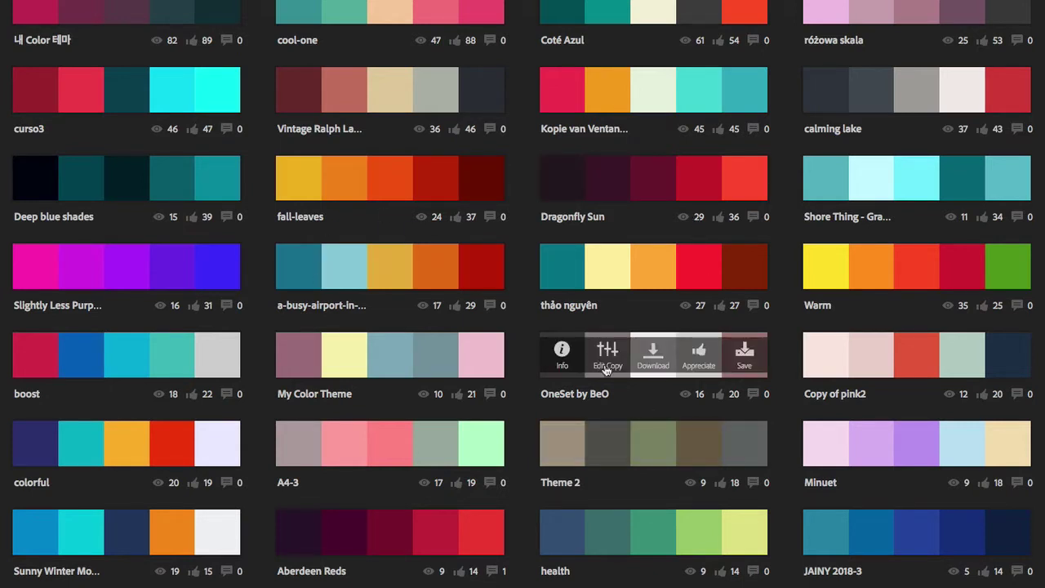
click(608, 451)
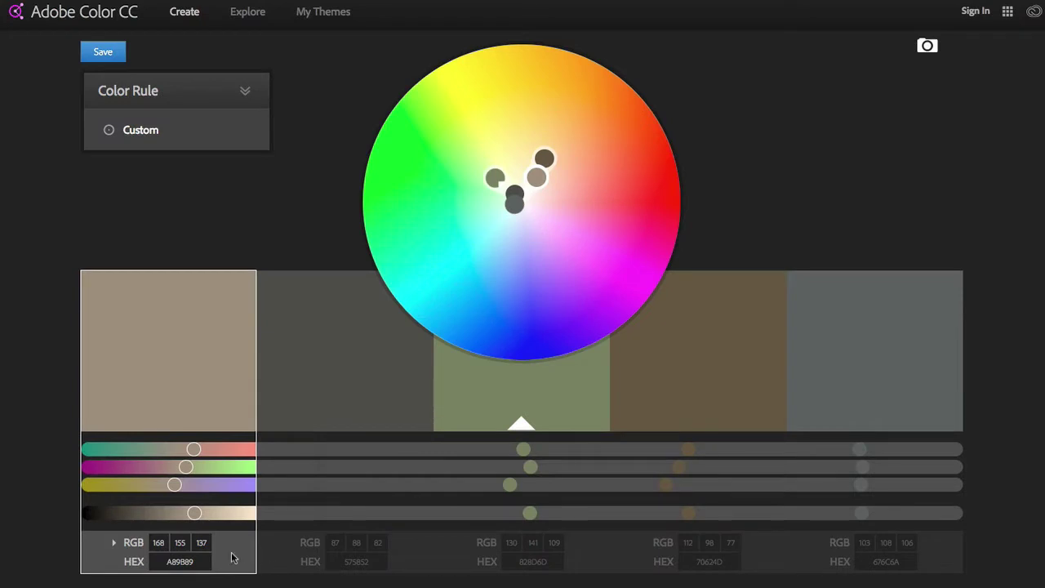
click(352, 385)
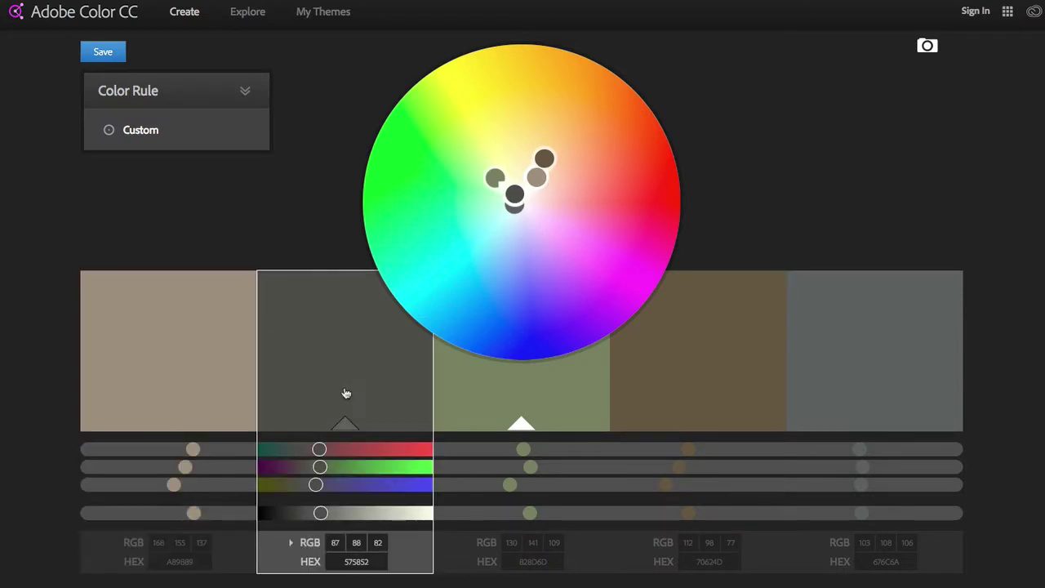
click(362, 565)
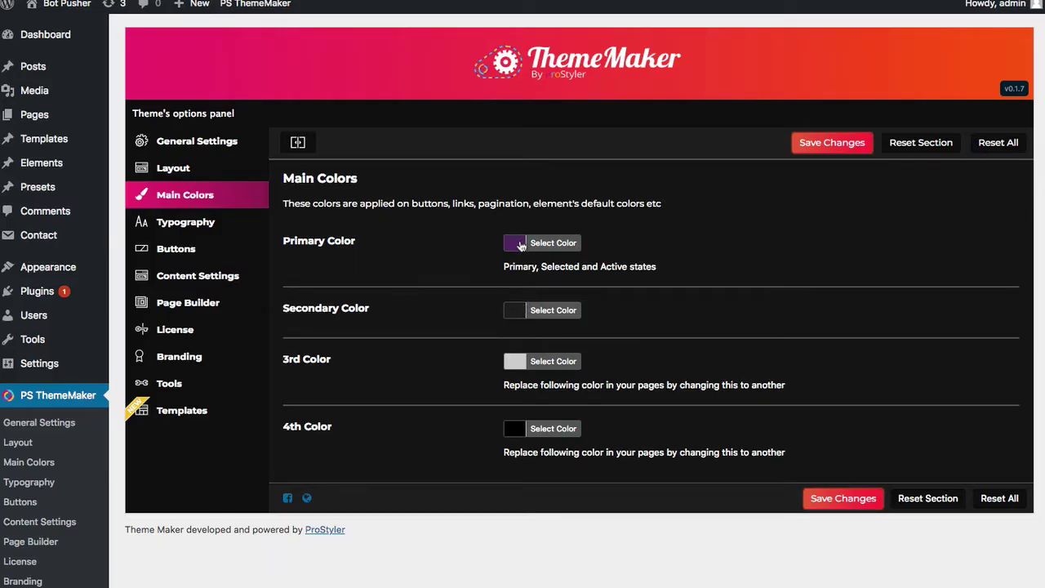
Step: Back in the ThemeMaker Main Colors settings, set the Primary Color to #575852
click(516, 243)
drag(627, 245, 595, 242)
click(665, 246)
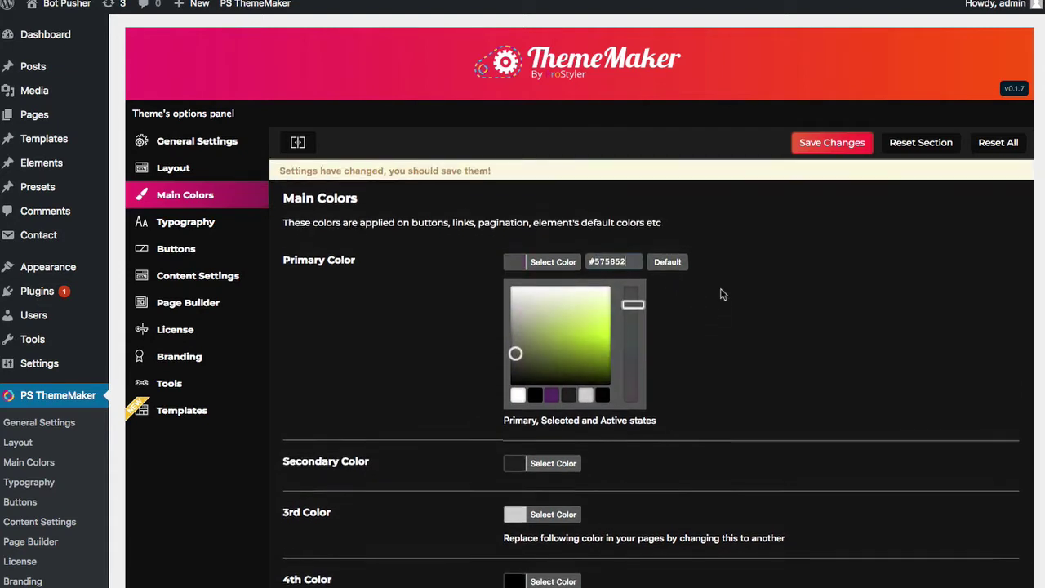
click(722, 296)
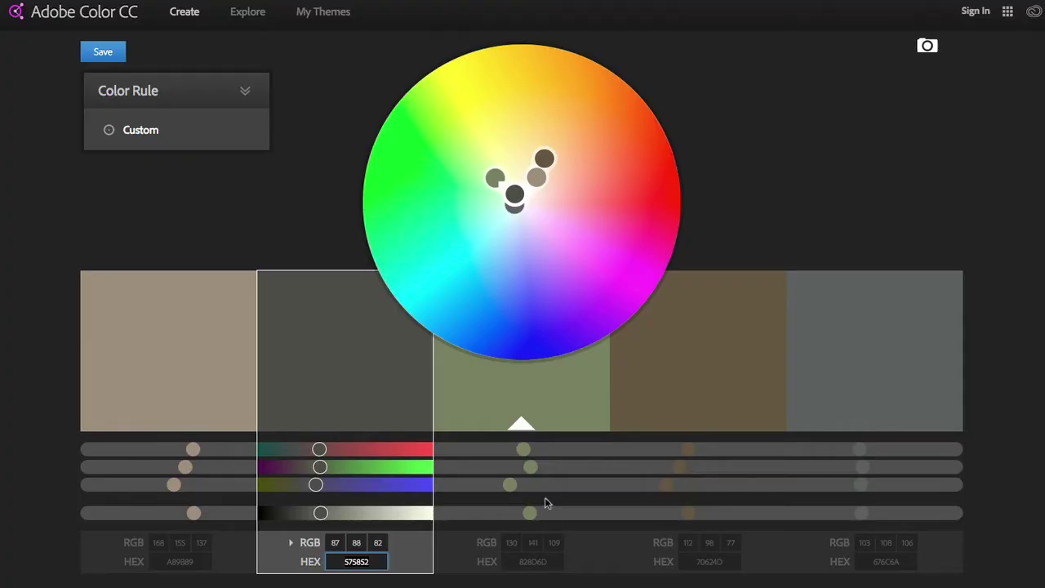
Step: Take the middle green swatch's hex code from Adobe Color, set ThemeMaker's Secondary Color to #828D6D and save the changes
click(542, 400)
click(537, 563)
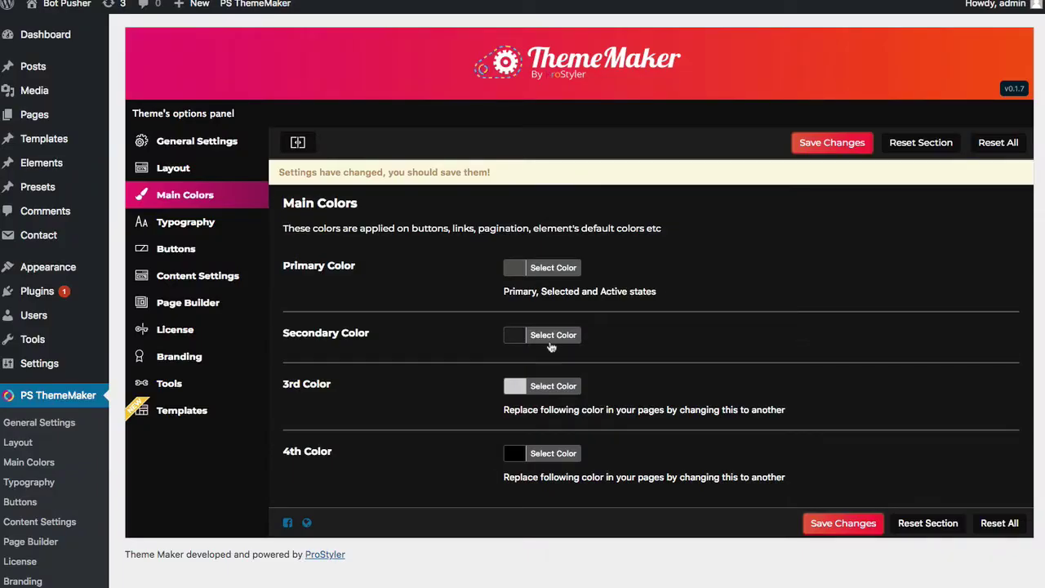
click(551, 343)
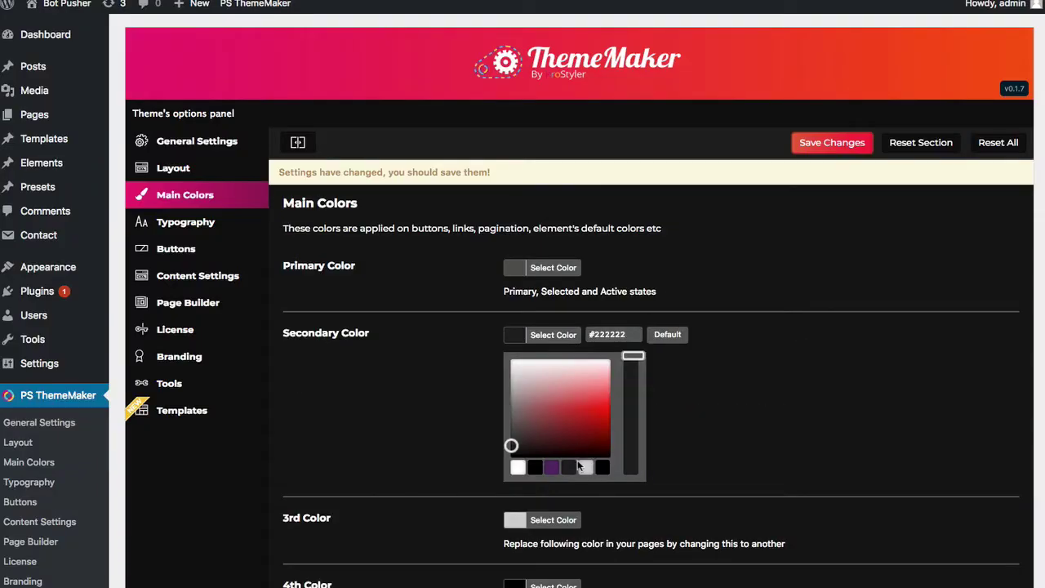
triple_click(608, 334)
text(828D6D)
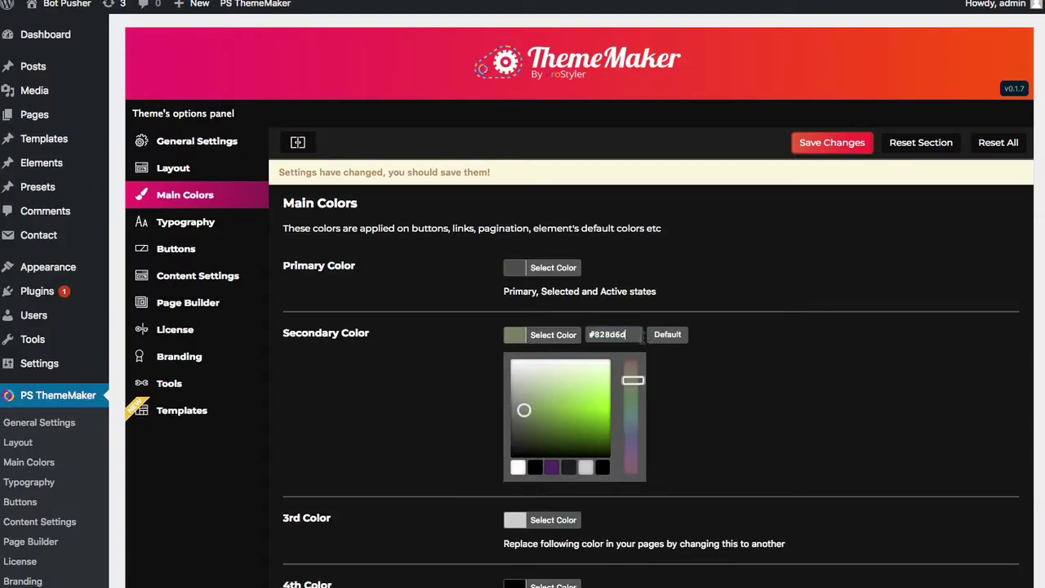
click(759, 392)
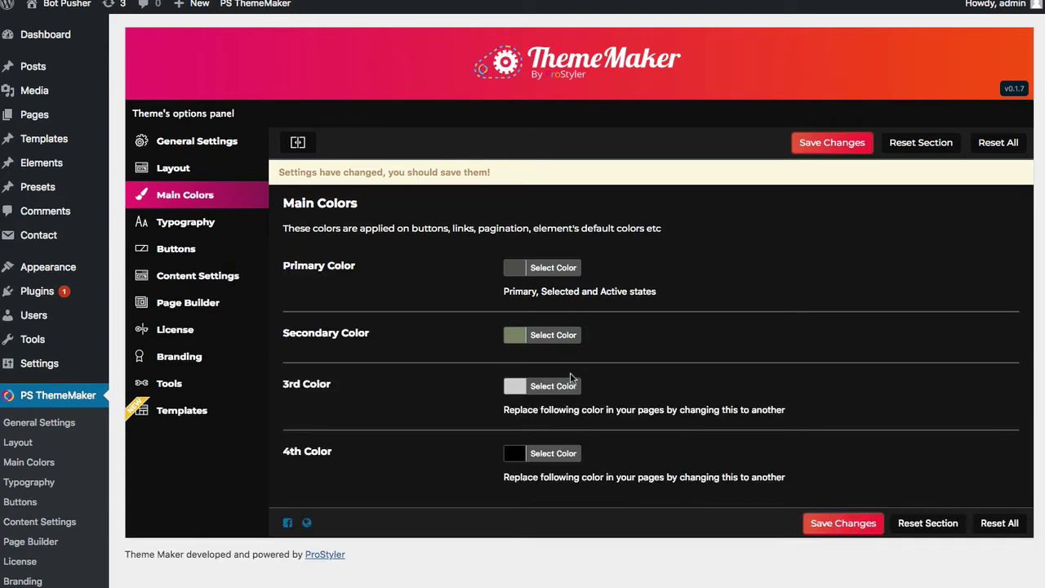
click(827, 143)
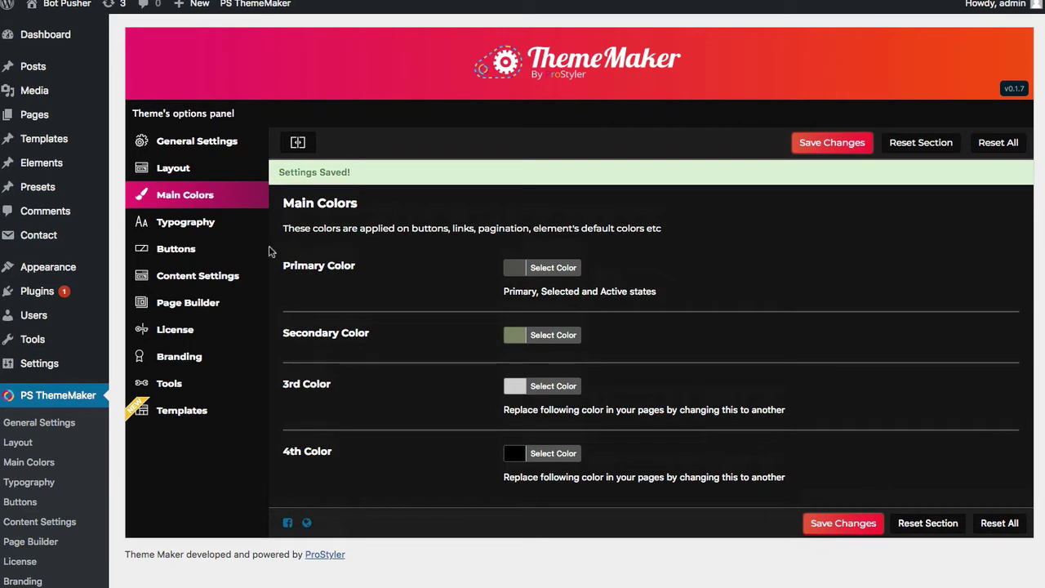
Step: Review the Typography settings, including the font family choices and link colors, and compare them with the main colors
click(195, 224)
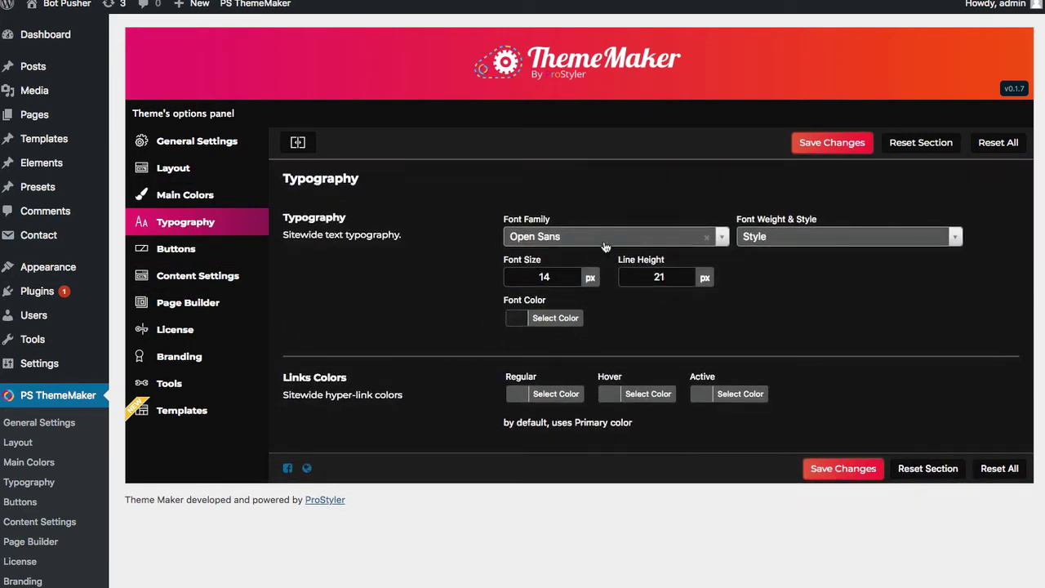
click(605, 237)
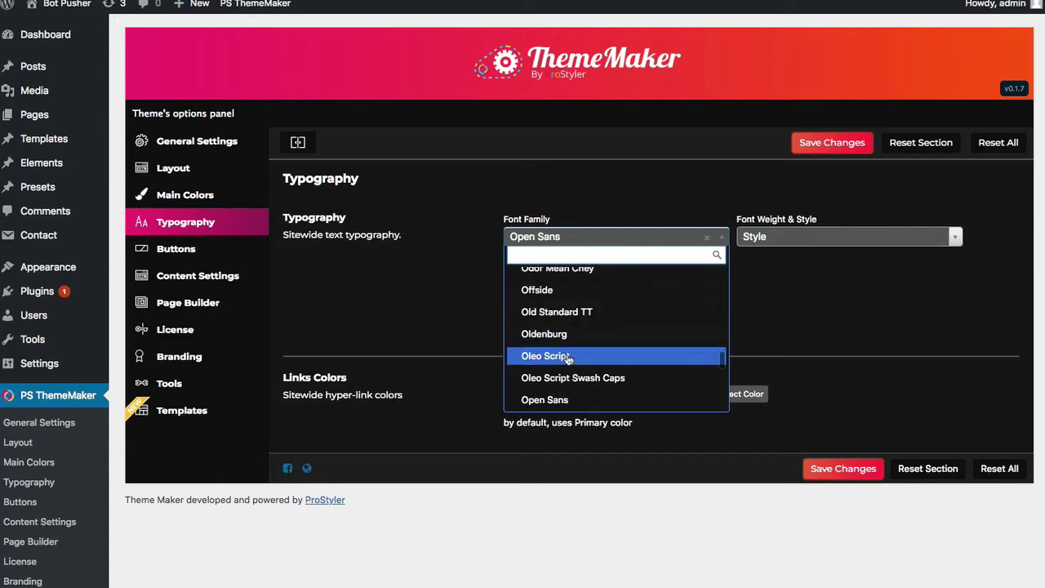
click(916, 285)
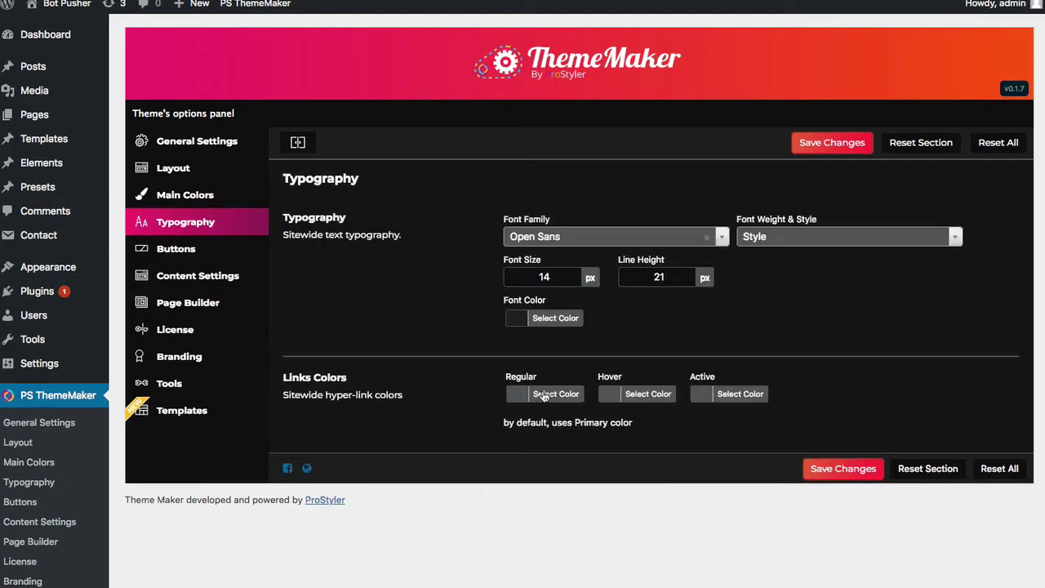
click(543, 394)
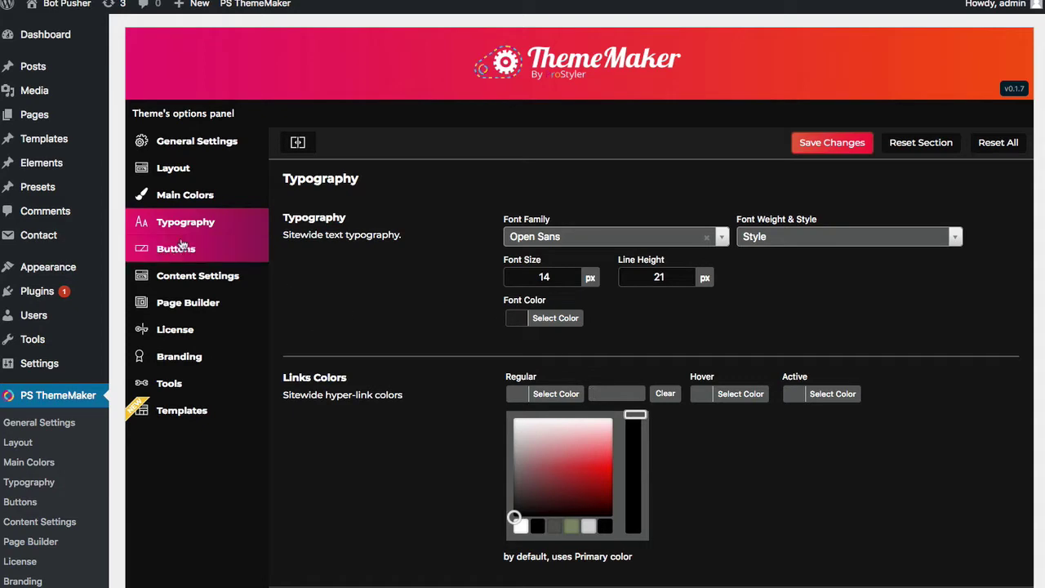
click(181, 197)
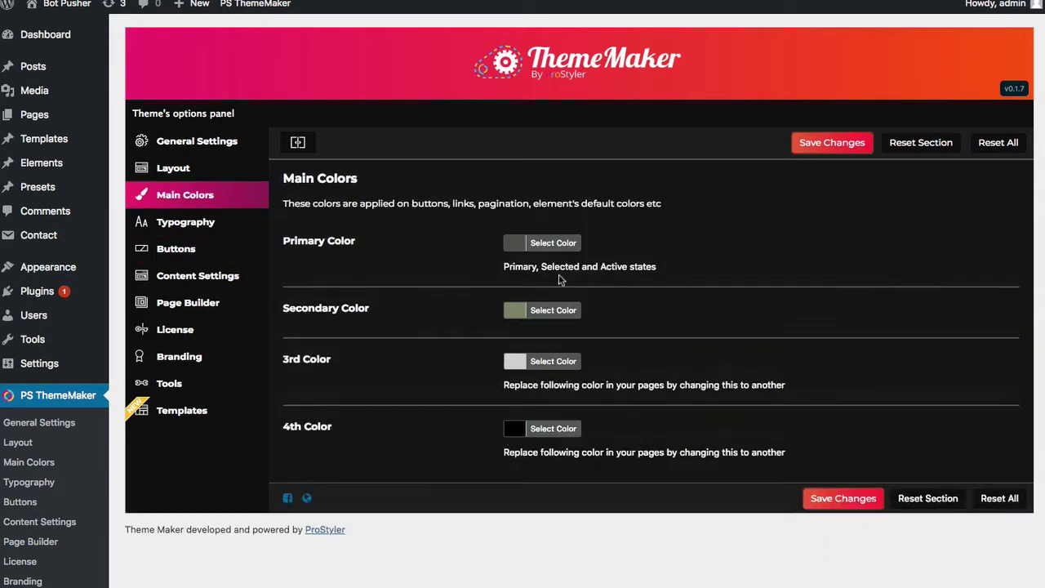
click(187, 231)
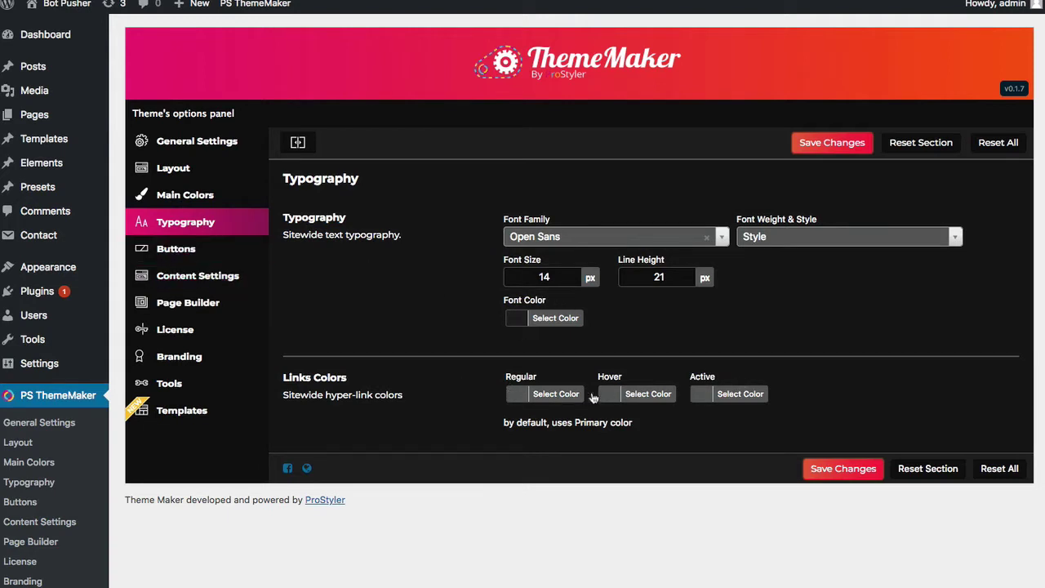
Step: Review the Buttons settings, including the available button styles, colors and text colors
click(202, 257)
click(628, 245)
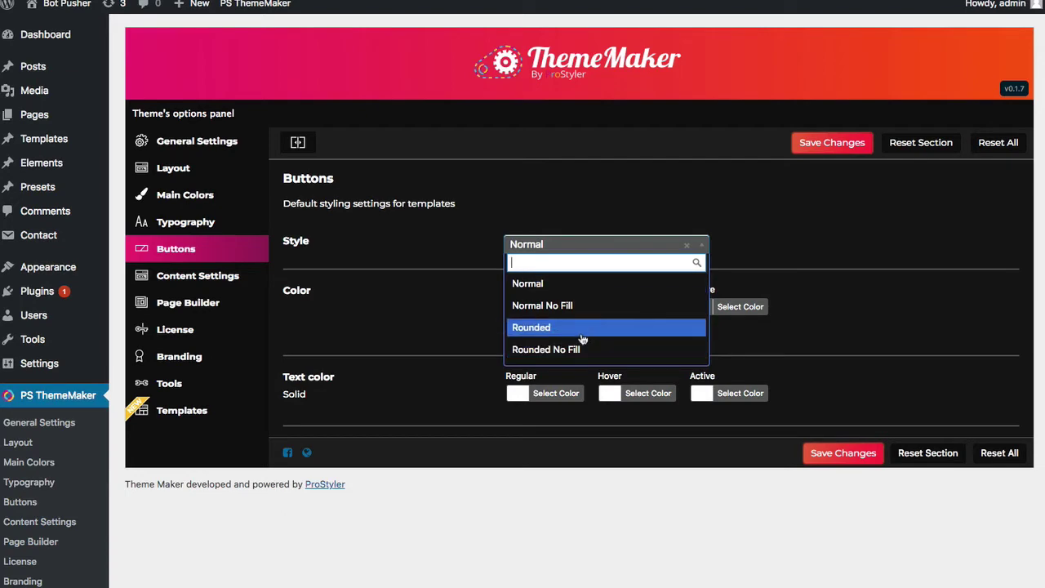
scroll(584, 339, down, 1)
scroll(584, 339, up, 1)
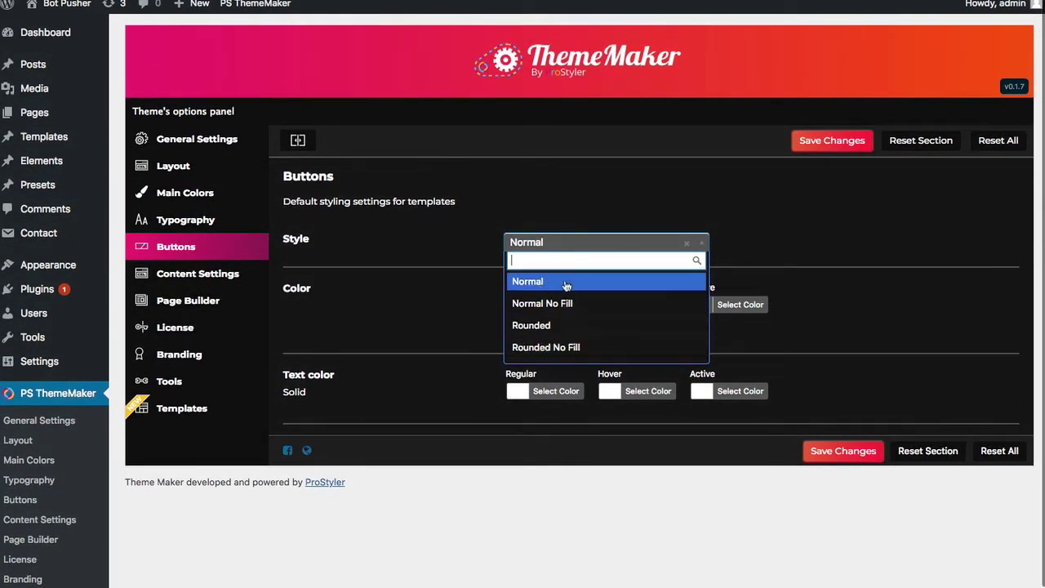
click(779, 215)
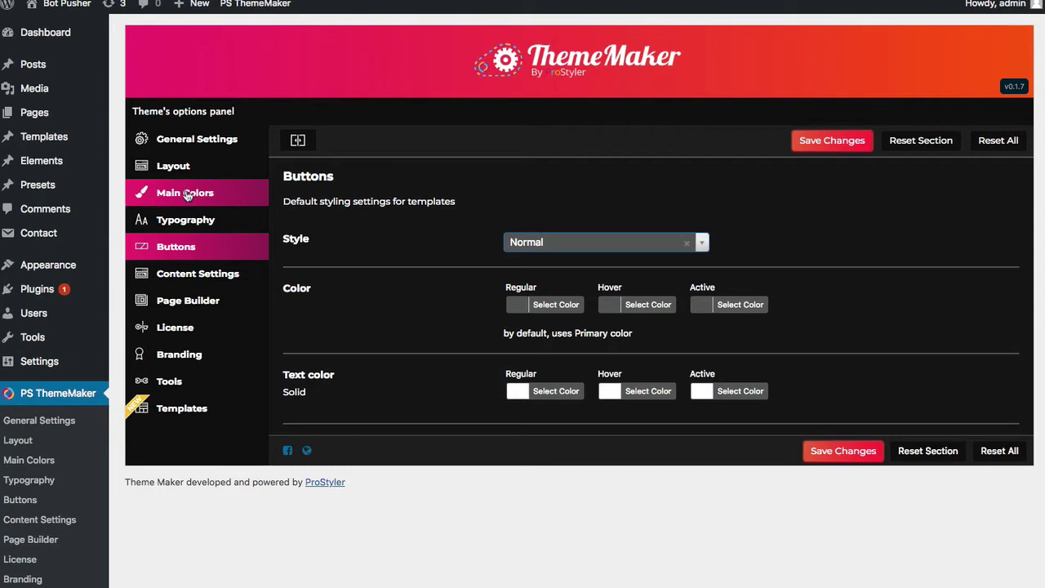
scroll(482, 365, down, 1)
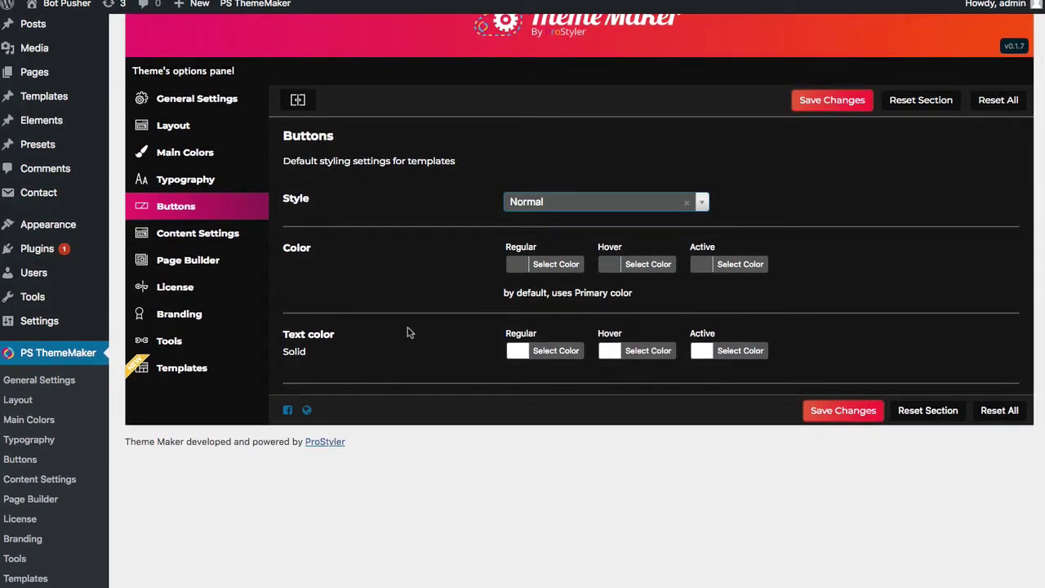
scroll(388, 282, up, 1)
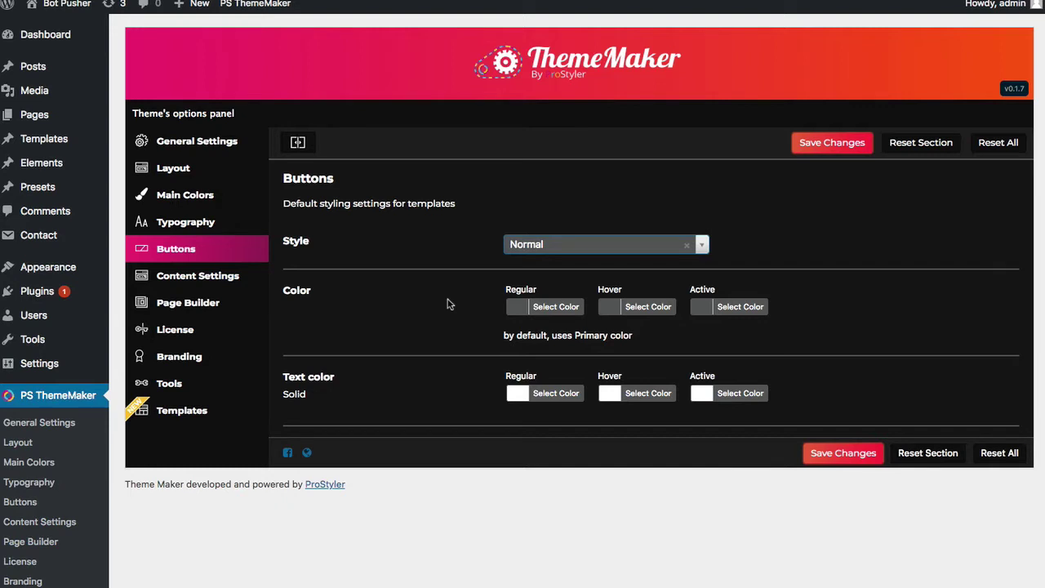
Step: Open the WordPress list of all templates
mouse_move(49, 141)
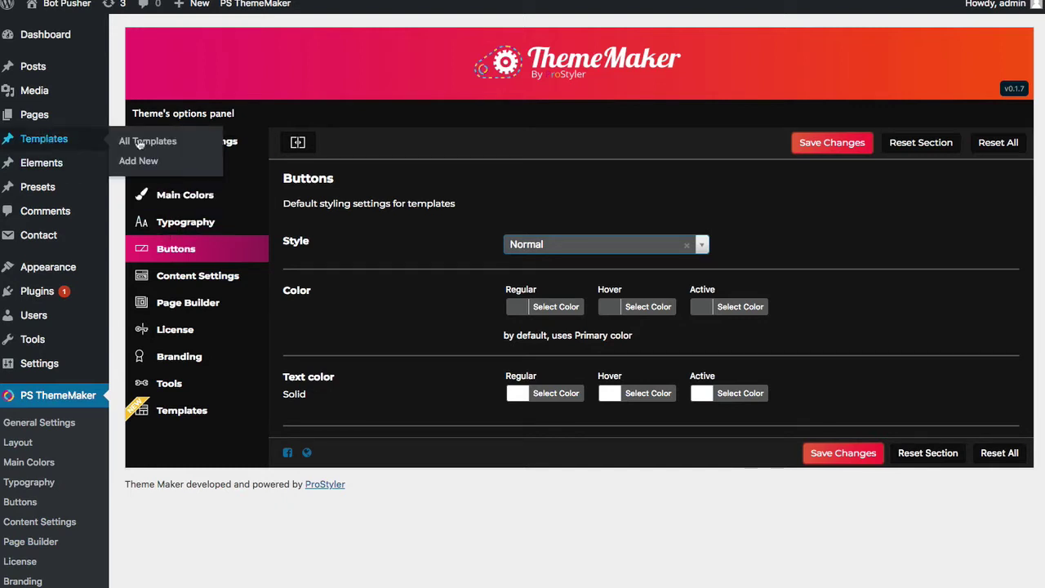
click(166, 142)
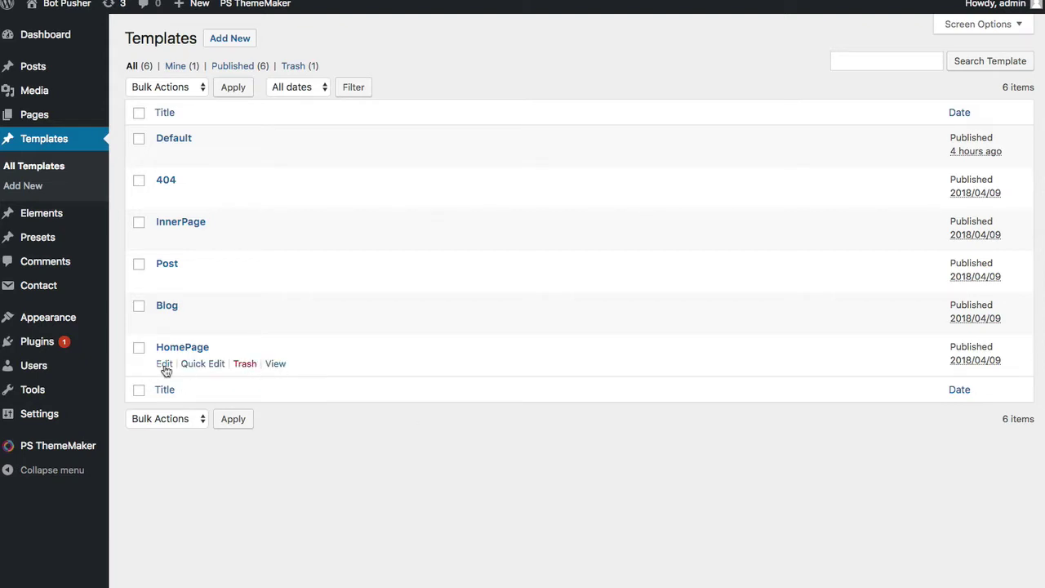
Step: Open the HomePage template in the Page Wizard and look through the available preset and category filters
click(165, 366)
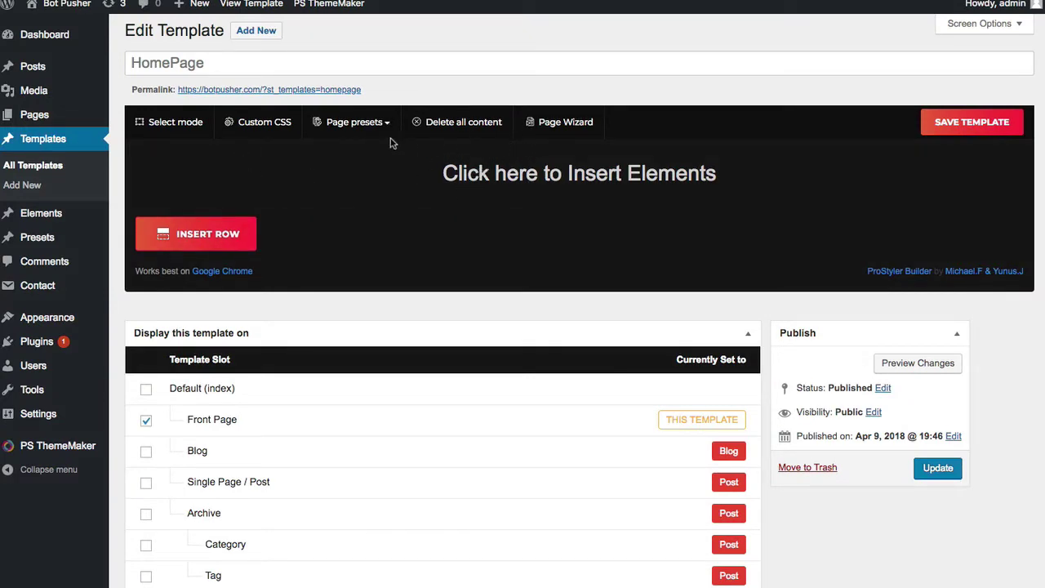
click(558, 126)
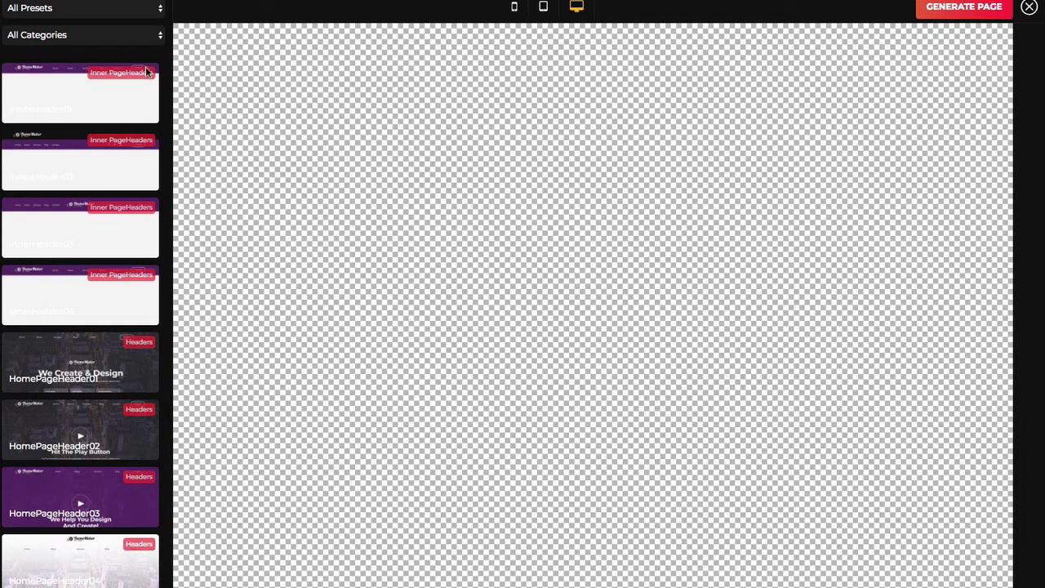
click(128, 15)
click(177, 13)
click(109, 38)
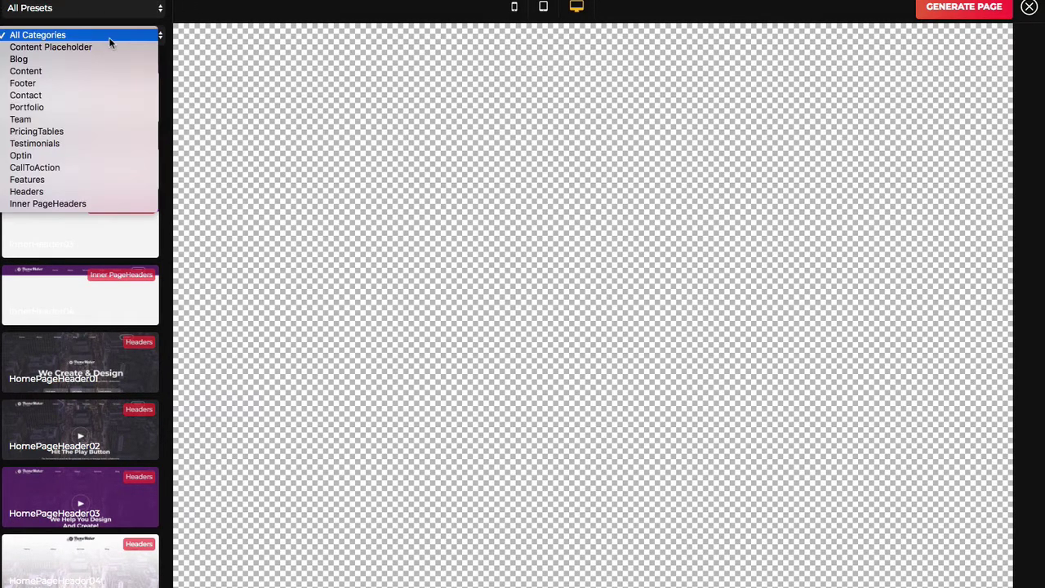
click(197, 11)
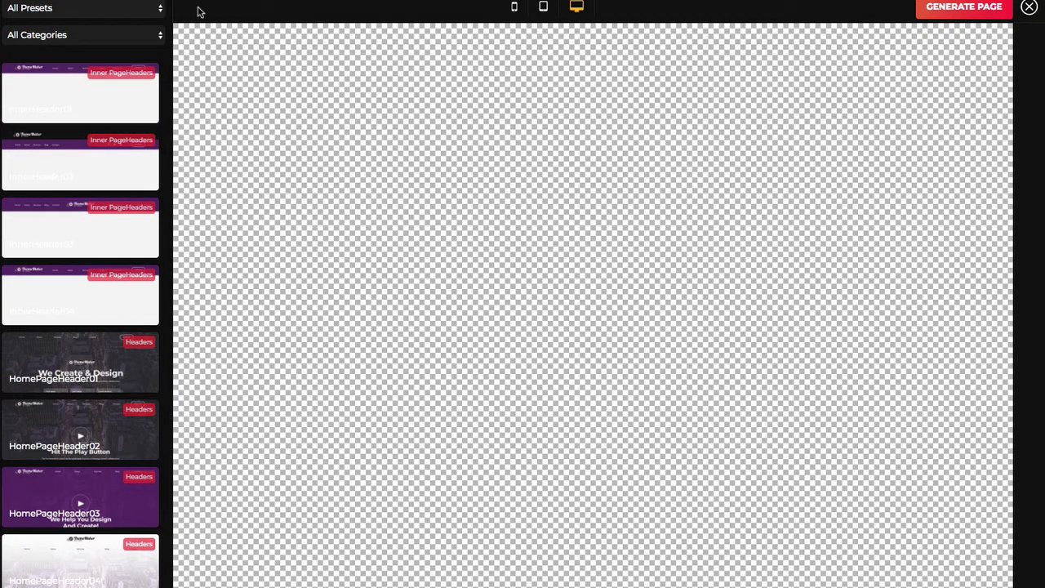
Step: Filter the wizard's presets to the Headers category and add HomePageHeader03 to the empty page
click(154, 43)
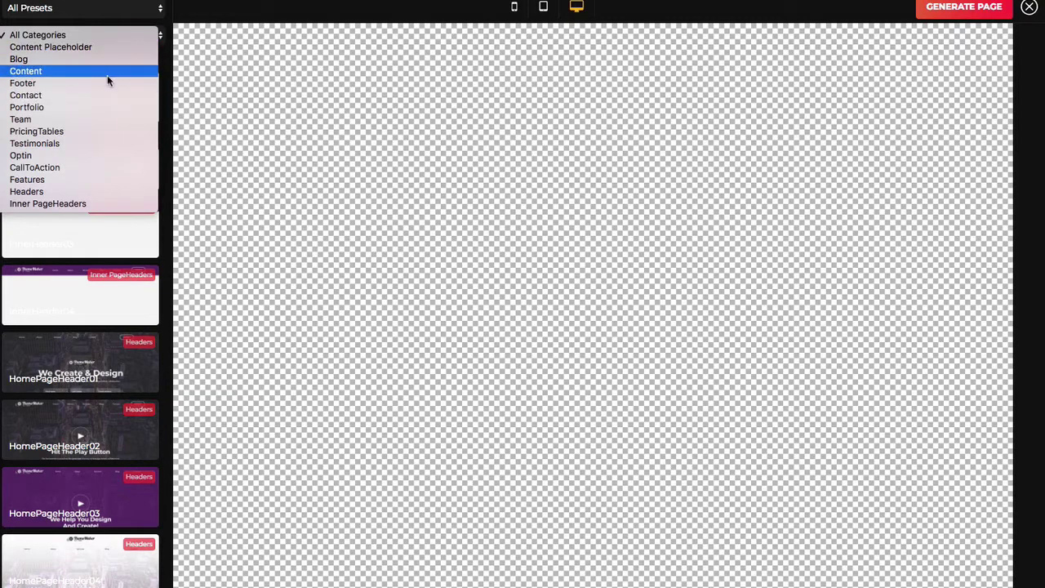
click(66, 190)
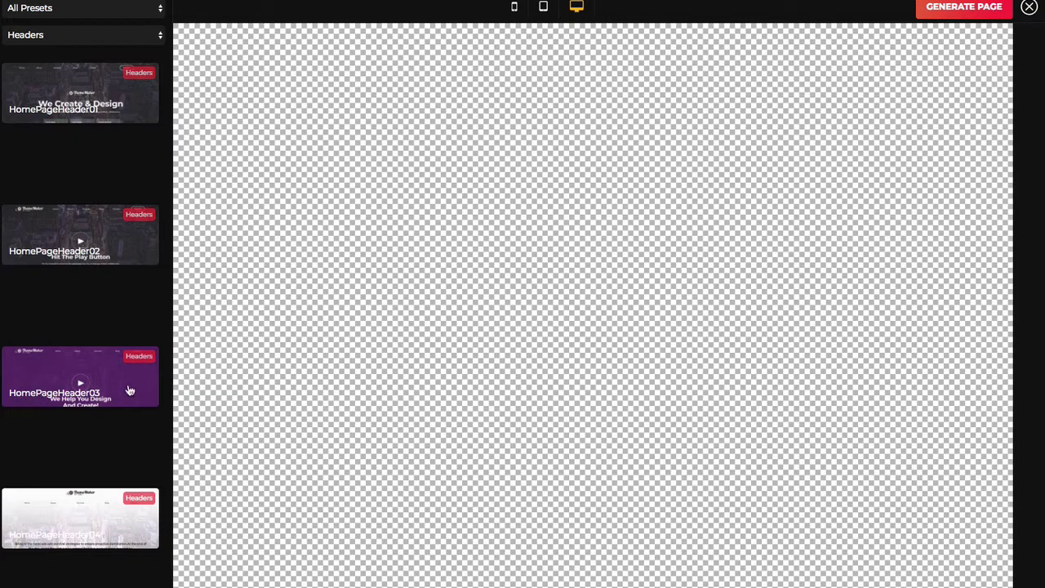
drag(110, 377, 578, 163)
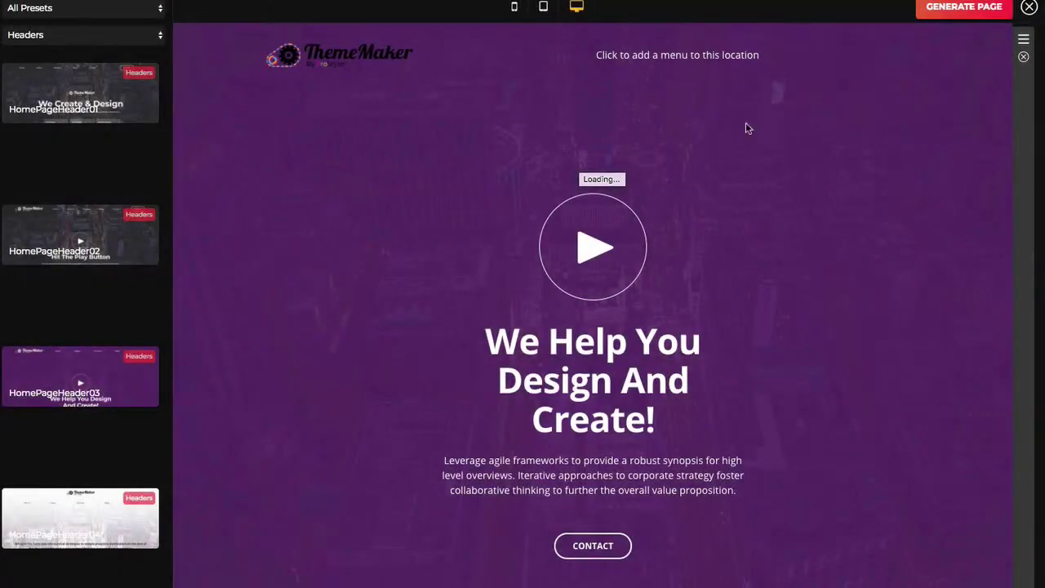
scroll(588, 281, down, 1)
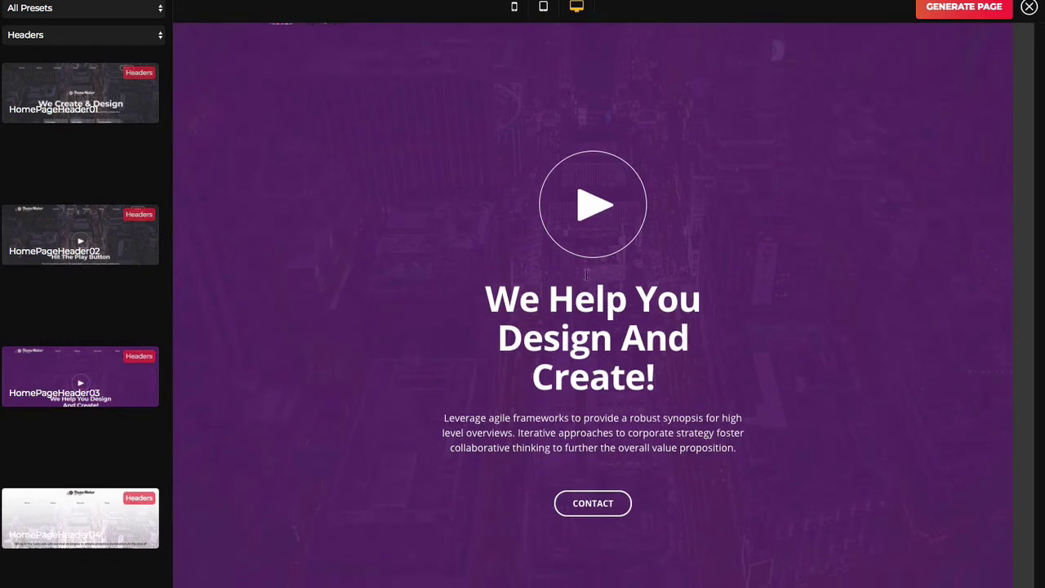
Step: Filter the presets to the Footer category and add the third footer preset beneath the header section
click(139, 41)
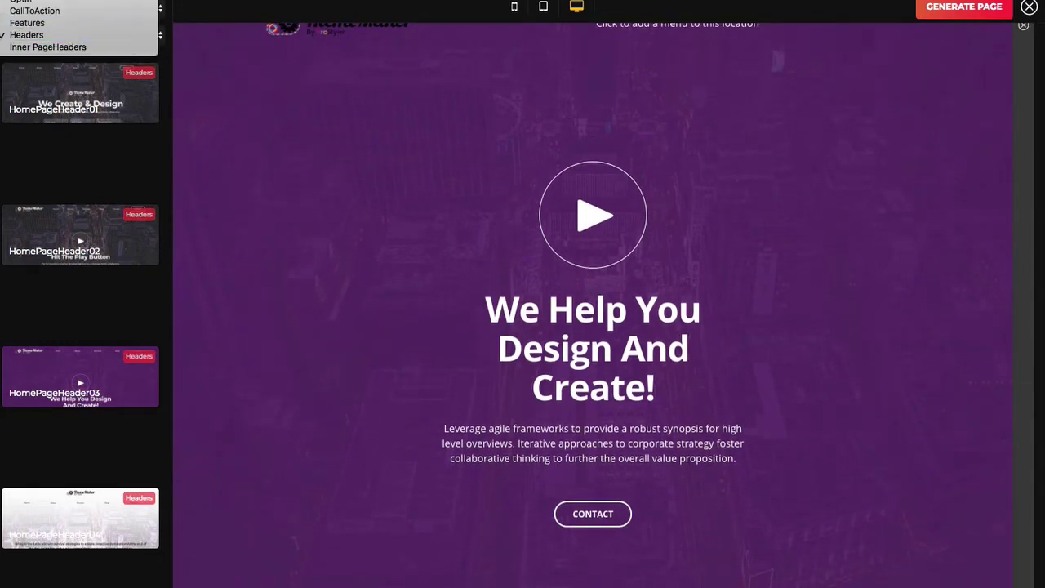
click(32, 7)
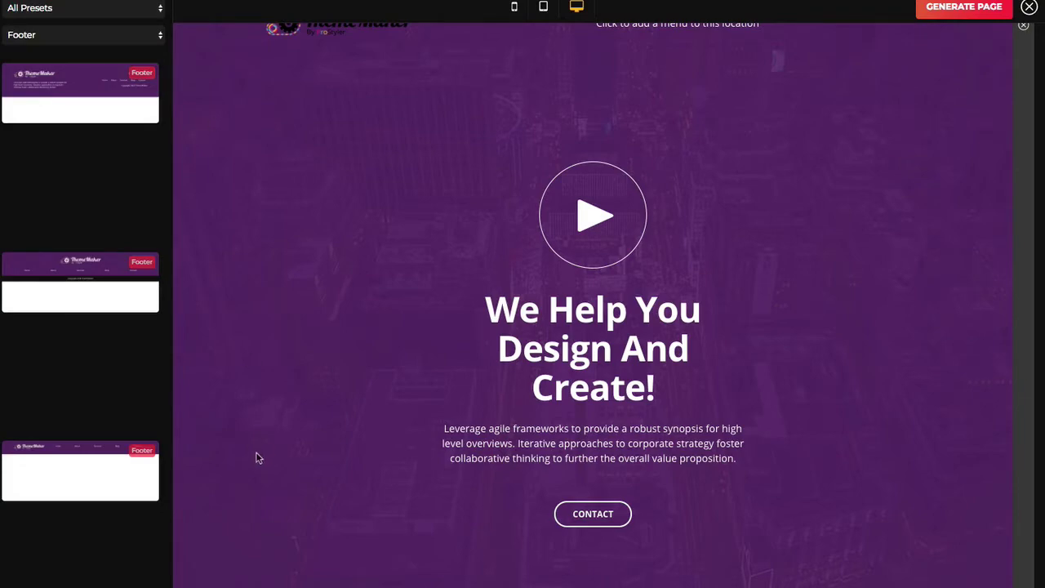
drag(97, 469, 642, 528)
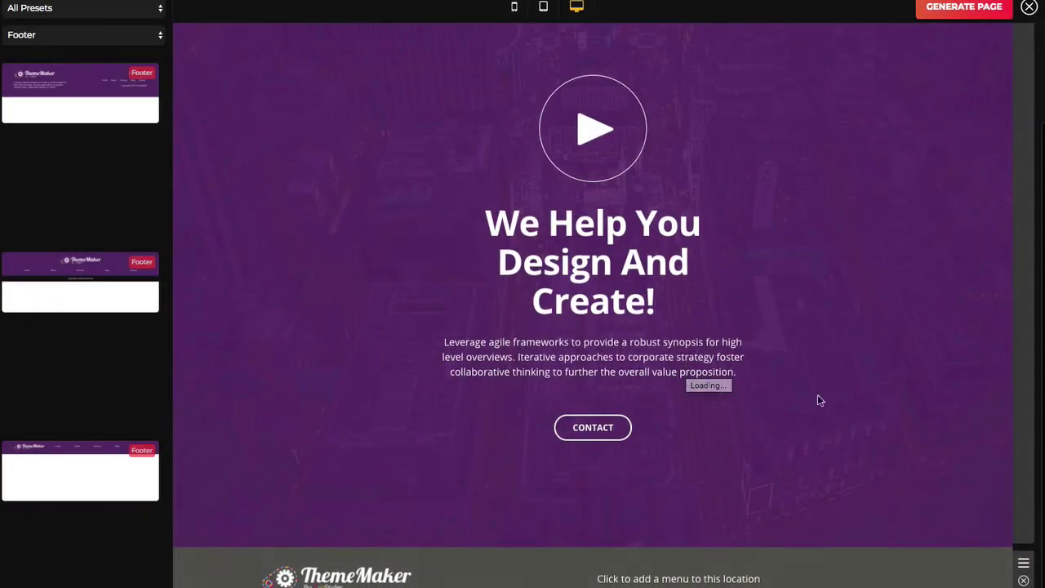
scroll(562, 478, up, 2)
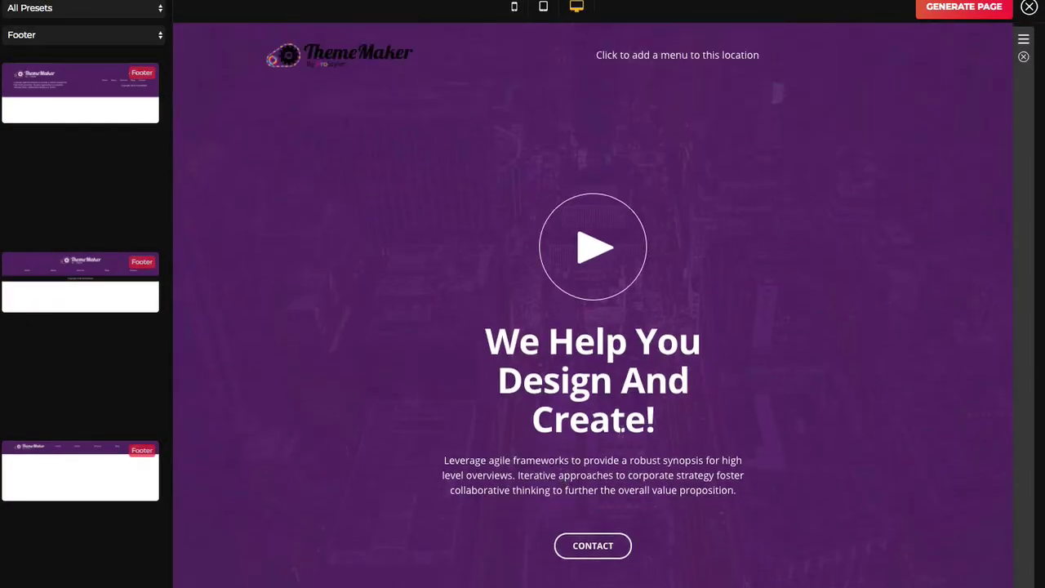
Step: Open the menu editor from the header's menu placeholder and add the Services, Contact, Blog, About and Home pages to Menu 1
right_click(687, 61)
click(696, 63)
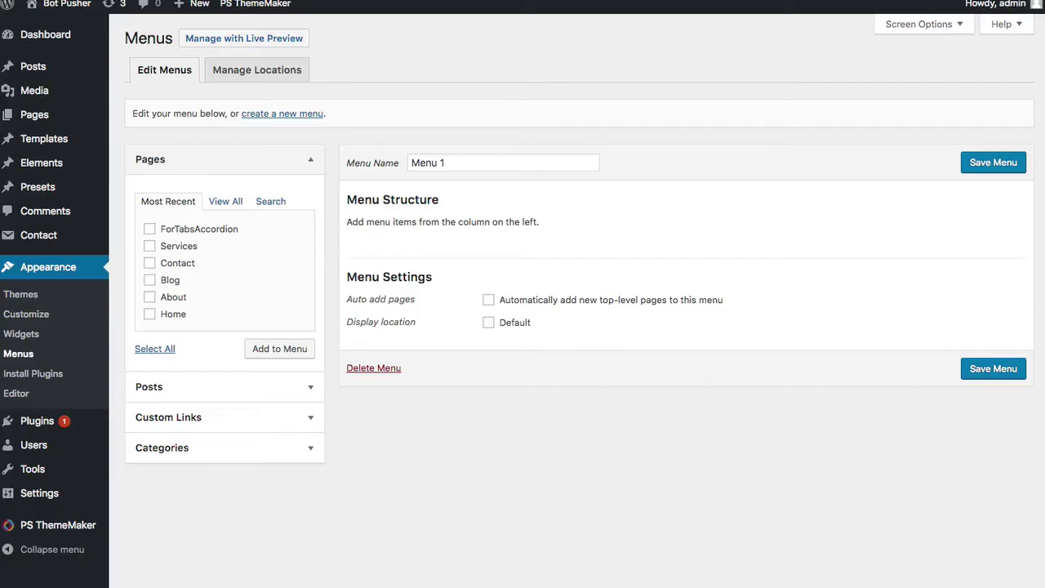
click(154, 262)
click(153, 279)
click(153, 296)
click(153, 314)
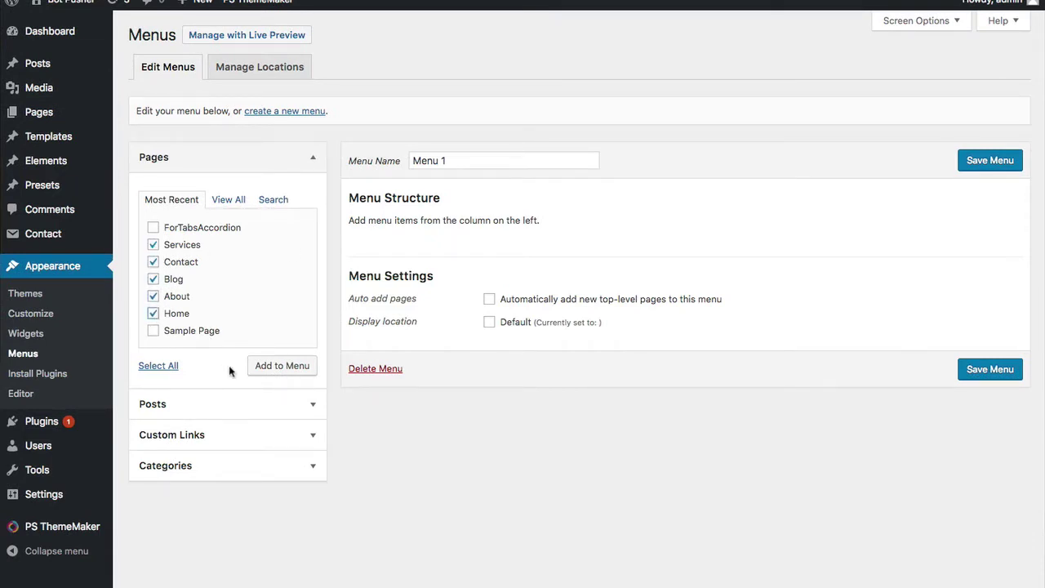
click(278, 368)
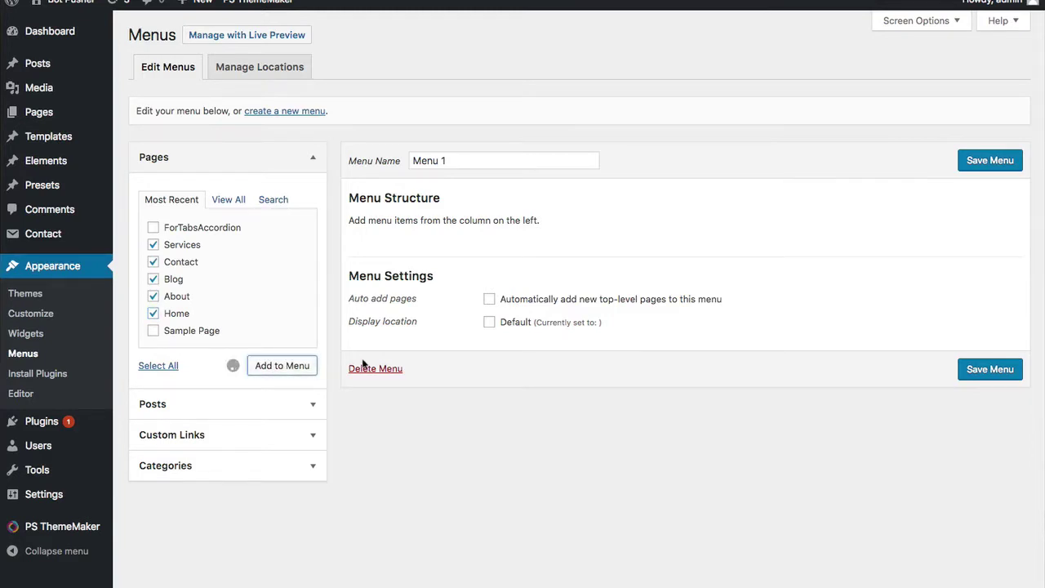
Step: Order Menu 1 as Home, About, Services, Blog, Contact, assign it to the Default display location and save the menu
drag(479, 403, 443, 261)
drag(422, 340, 422, 417)
drag(422, 375, 459, 309)
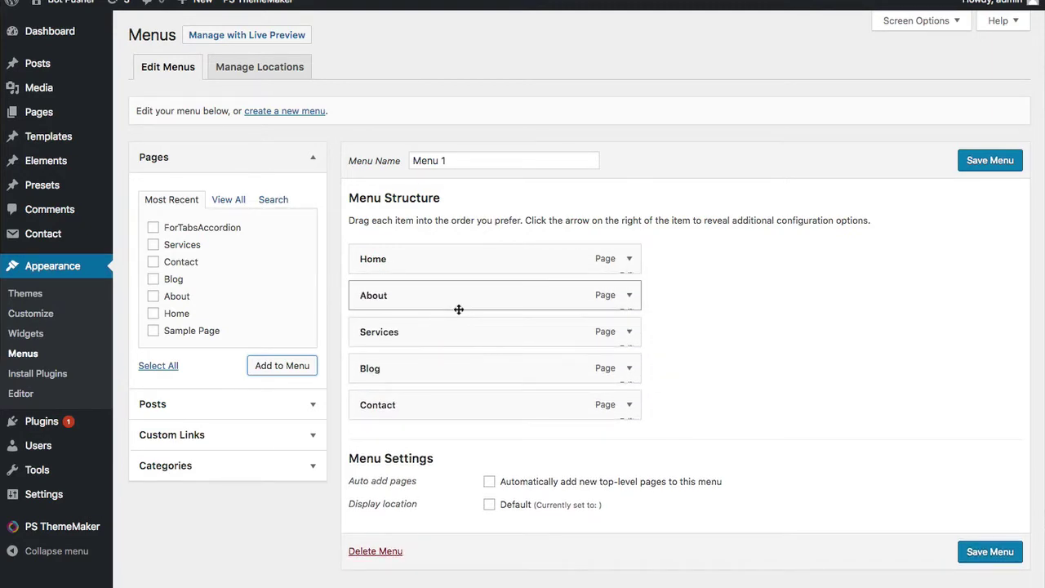
click(489, 506)
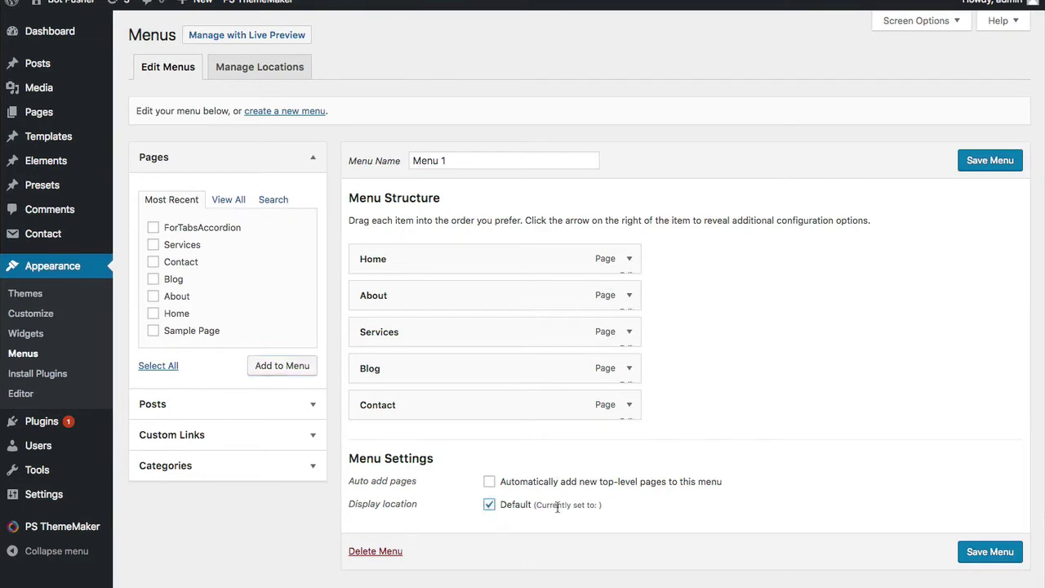
click(985, 167)
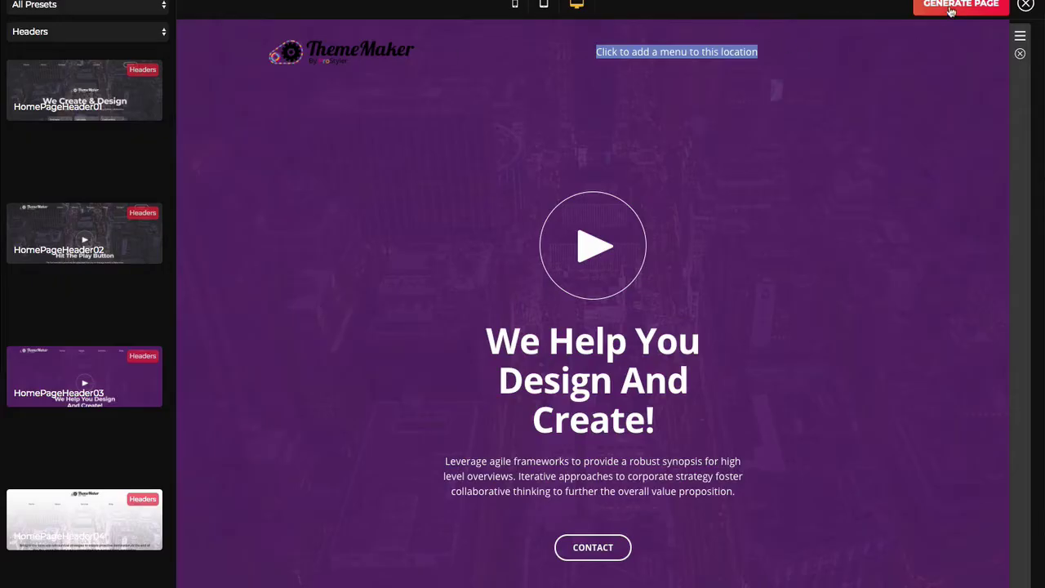
Step: Generate the page from the chosen presets and check the header Navigation element's content settings without changing them
click(951, 10)
click(659, 72)
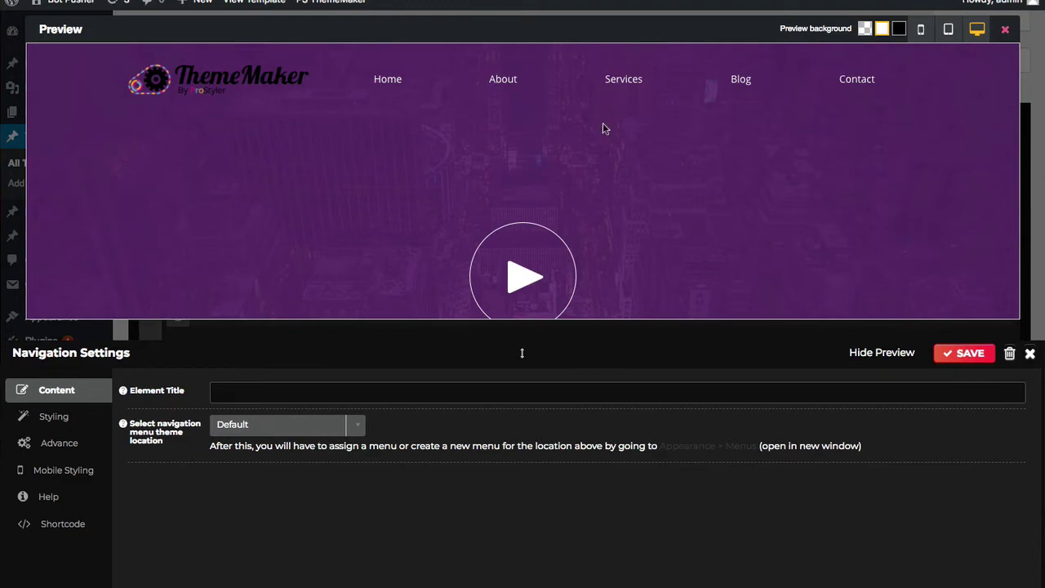
click(1030, 353)
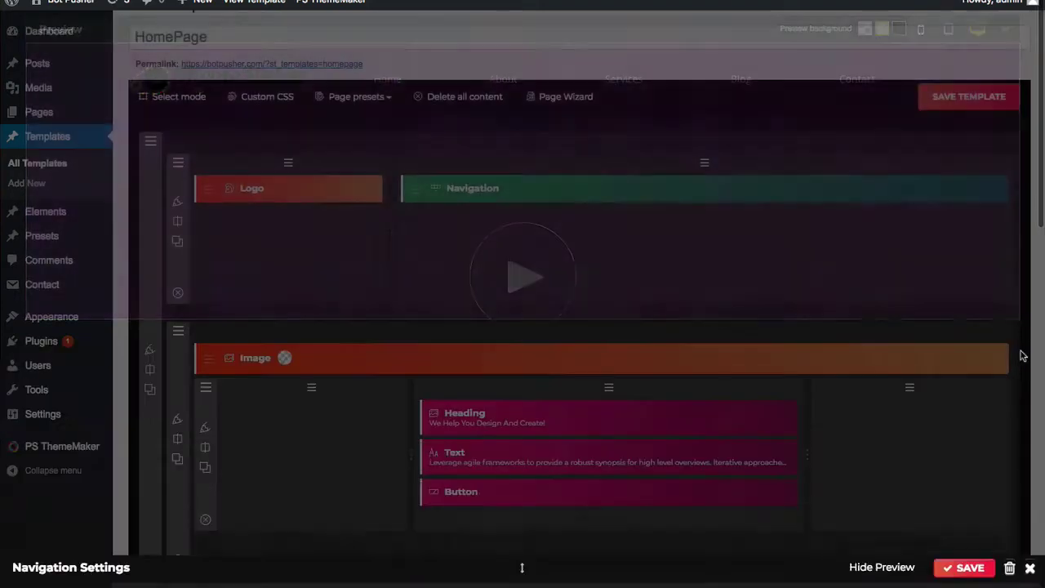
Step: Look over the generated rows, save the HomePage template and view the live front page from header to footer
scroll(457, 286, down, 2)
scroll(451, 277, down, 2)
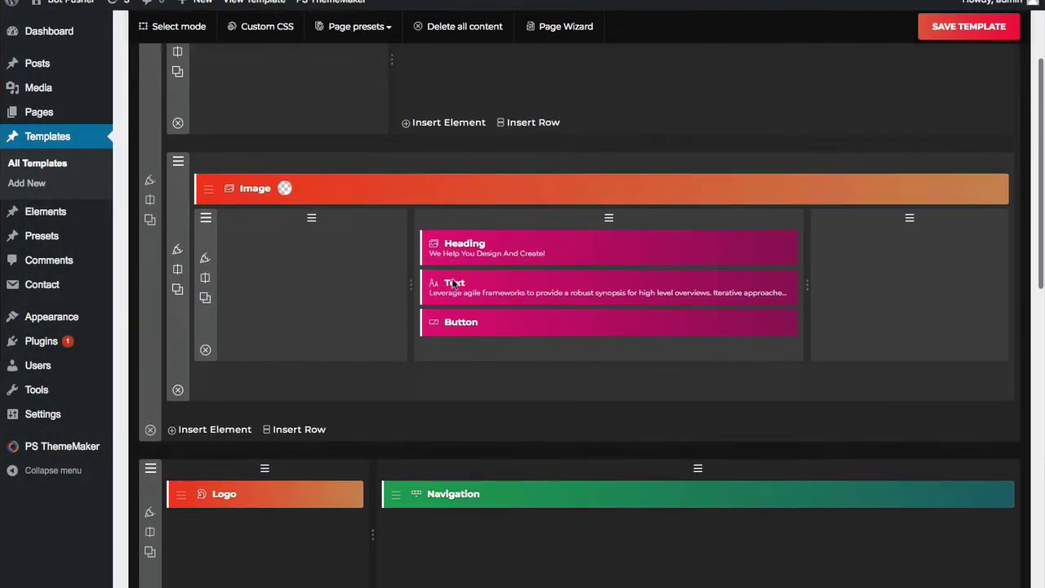
scroll(324, 277, down, 5)
scroll(318, 261, up, 7)
scroll(310, 253, up, 1)
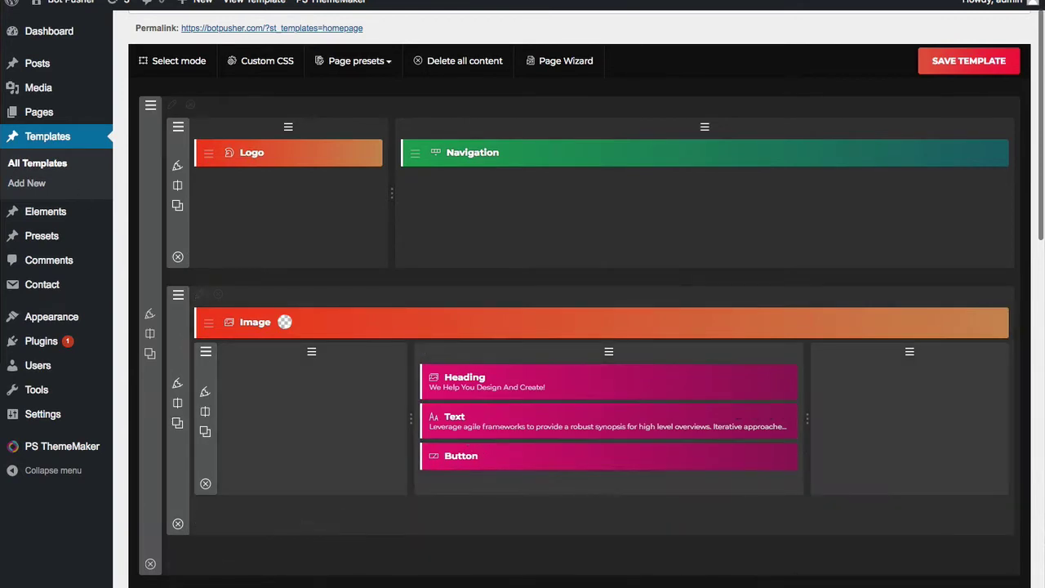
click(937, 69)
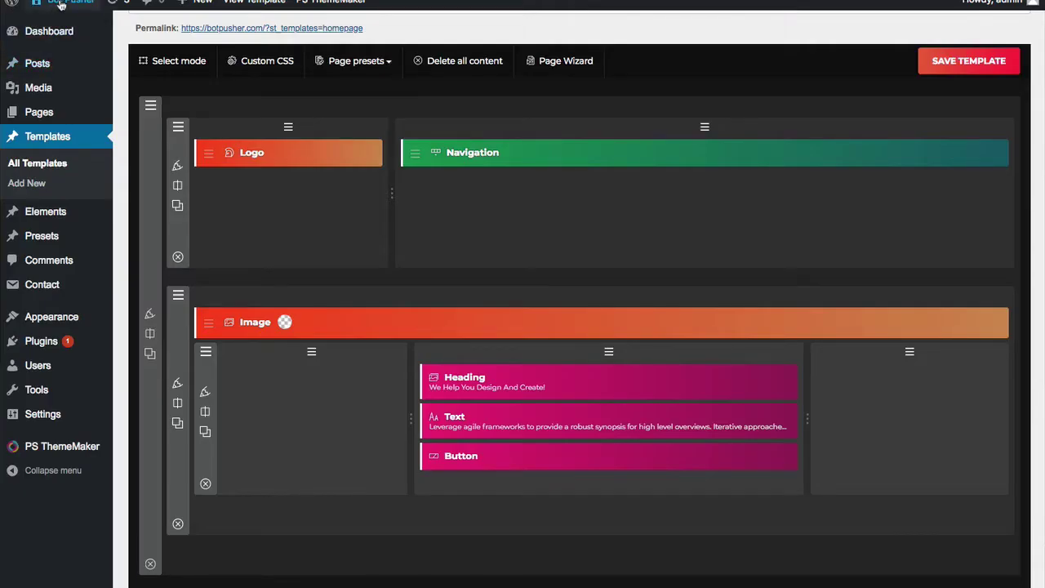
right_click(61, 5)
click(94, 7)
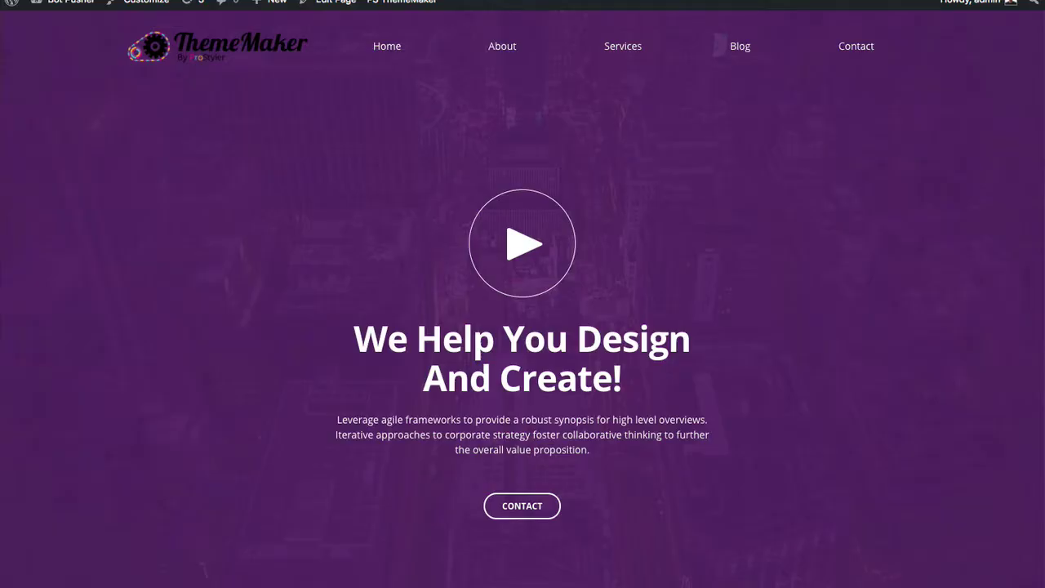
scroll(270, 179, down, 2)
scroll(261, 98, up, 3)
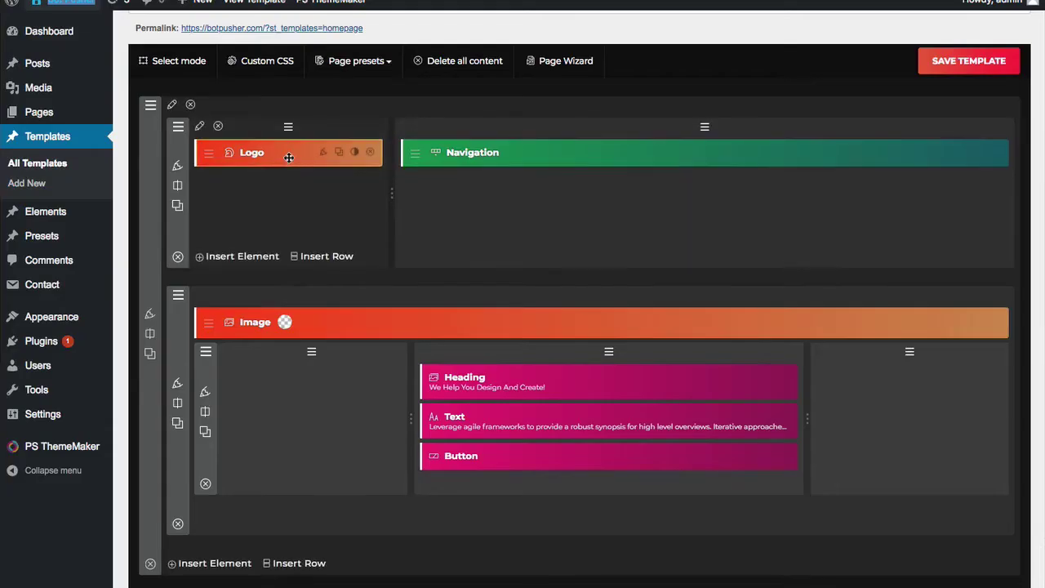
Step: Set the header Logo element's variant to Light and save the element's settings
click(282, 157)
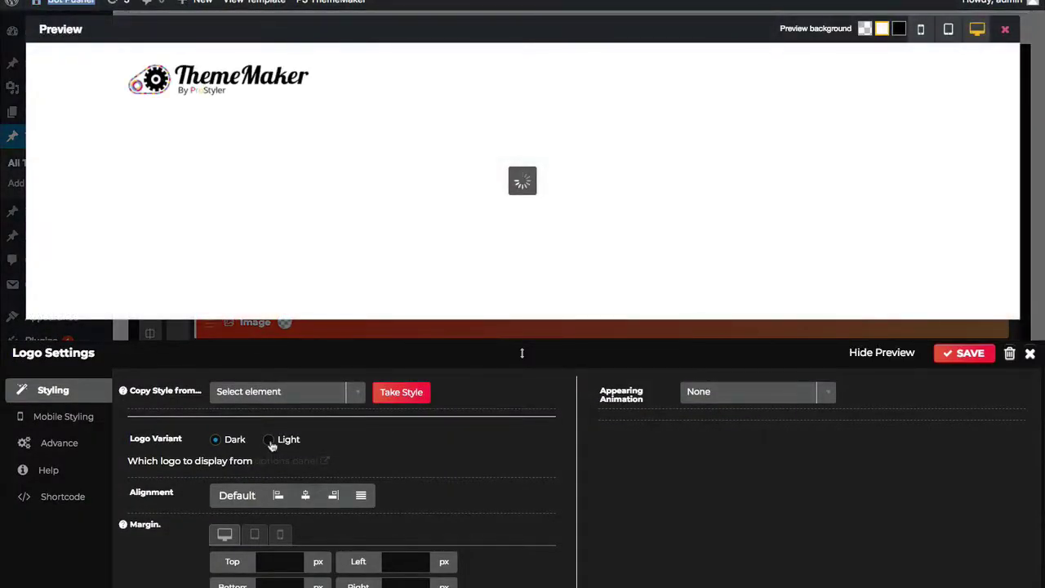
click(270, 442)
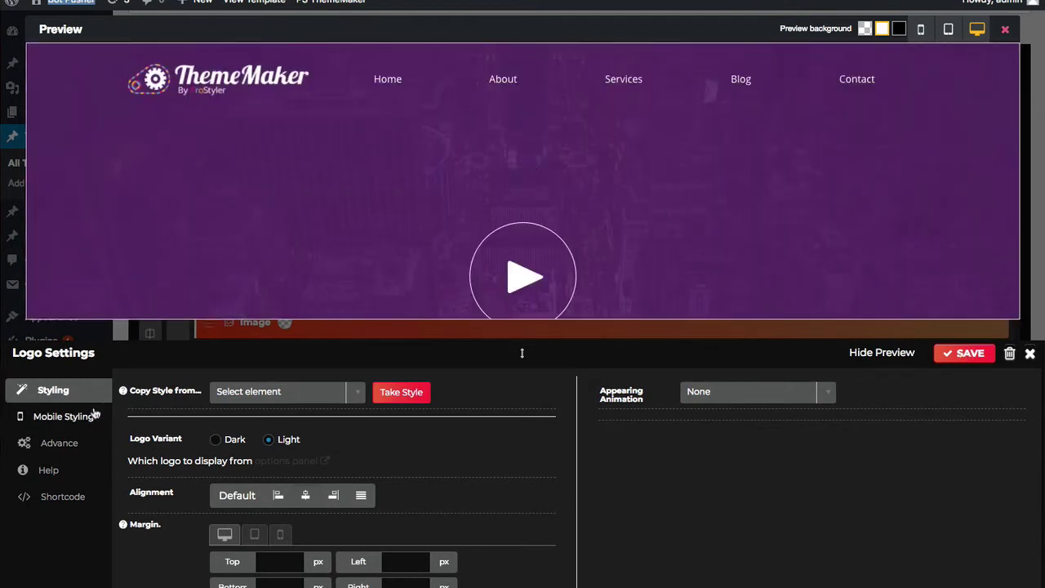
click(964, 353)
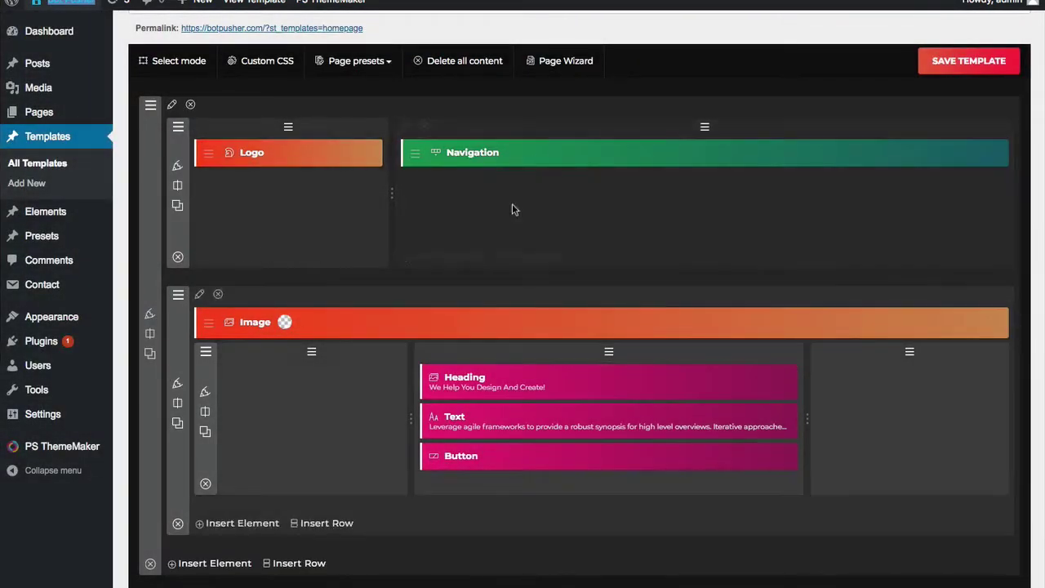
Step: Review the header Logo element's Mobile Styling, Advance, Shortcode and Styling settings, leaving them unchanged
scroll(566, 389, down, 3)
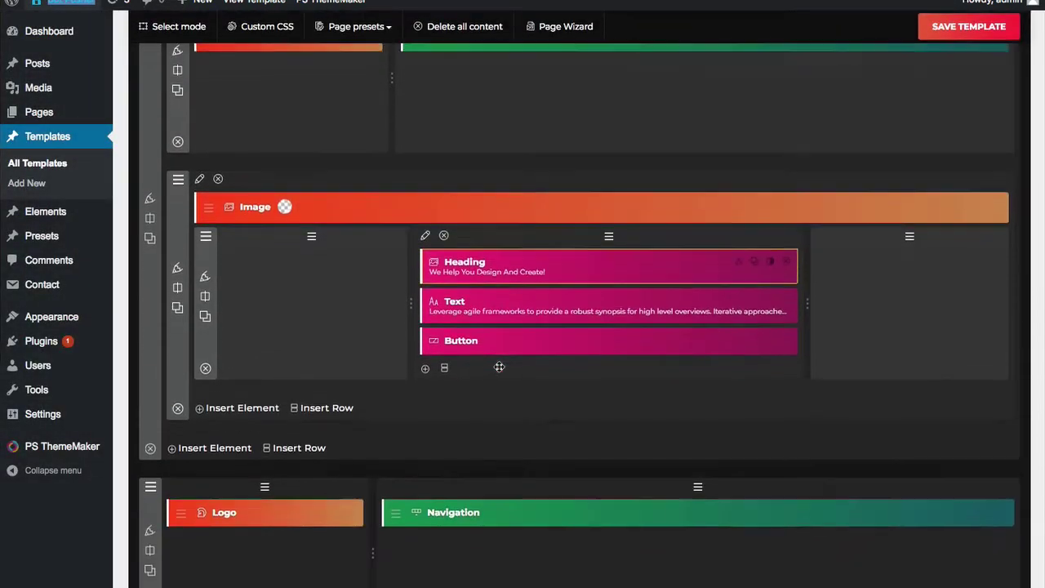
scroll(452, 332, up, 5)
scroll(481, 294, up, 1)
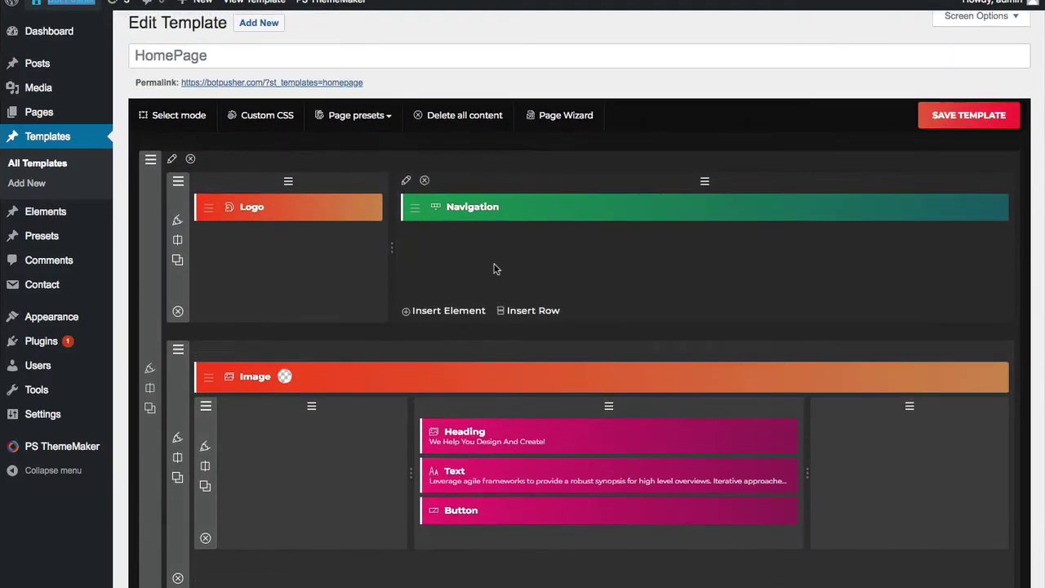
click(250, 209)
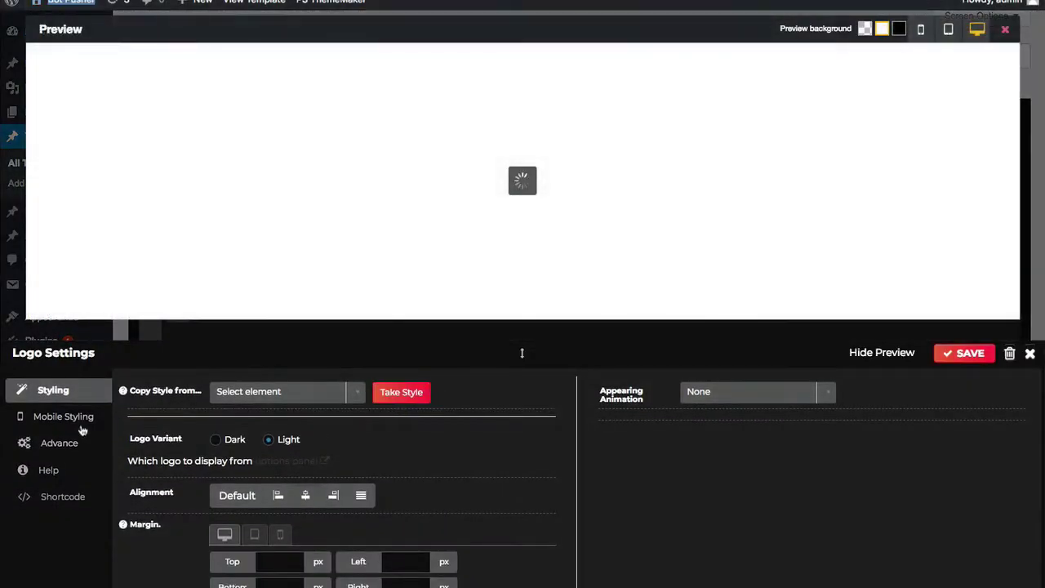
click(63, 416)
click(66, 446)
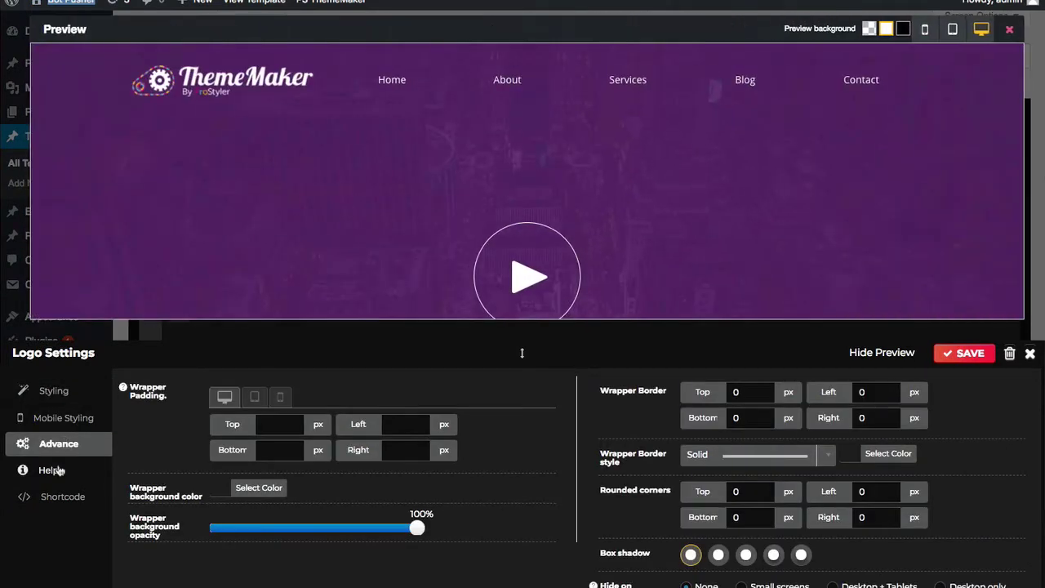
click(57, 498)
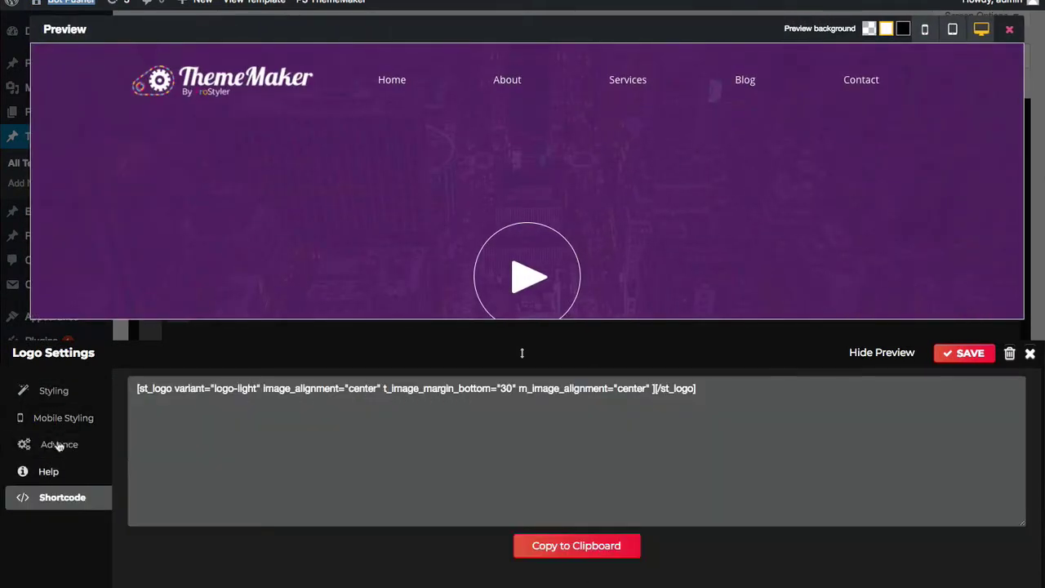
click(56, 391)
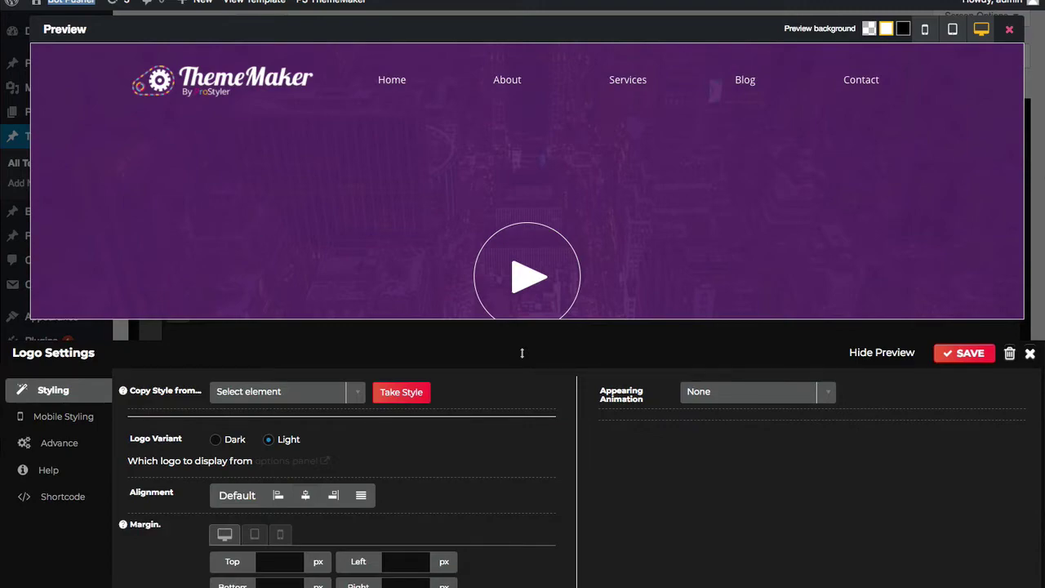
click(1030, 354)
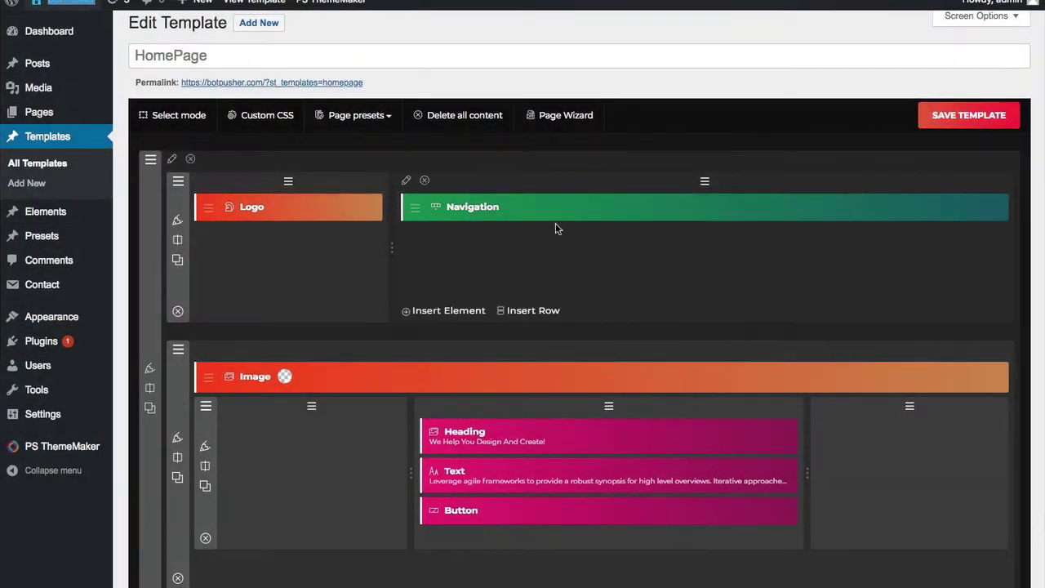
Step: Open the hero Heading element's settings, prefix its text with "dafs" as a trial, and remove the prefix
click(552, 441)
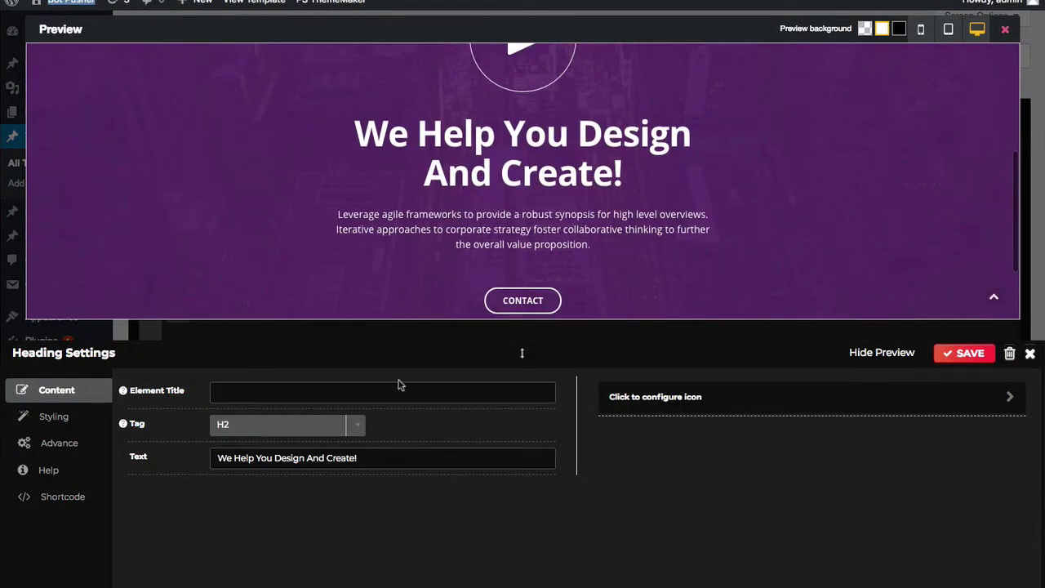
click(218, 458)
text(dafs)
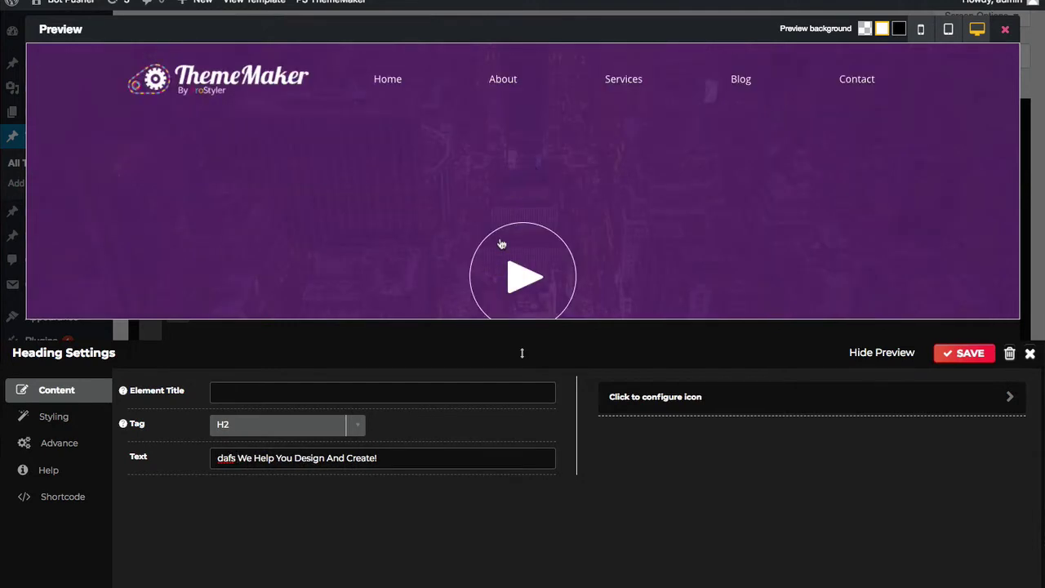
click(238, 459)
key(BackSpace)
key(BackSpace)
key(BackSpace)
key(BackSpace)
key(BackSpace)
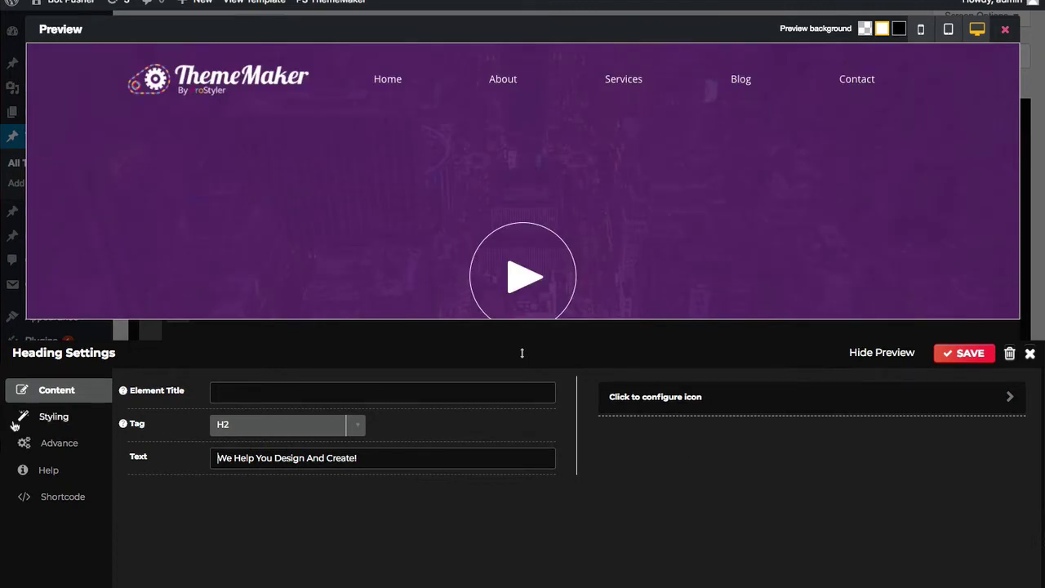
Step: Review the Heading element's Styling, Advance and Shortcode settings and return to its Content settings
click(54, 418)
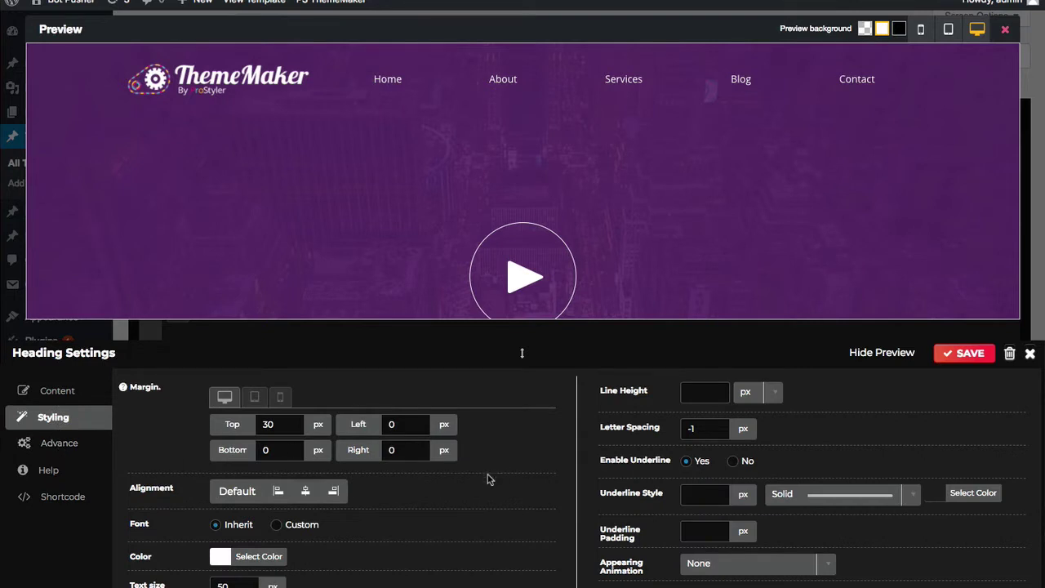
click(52, 441)
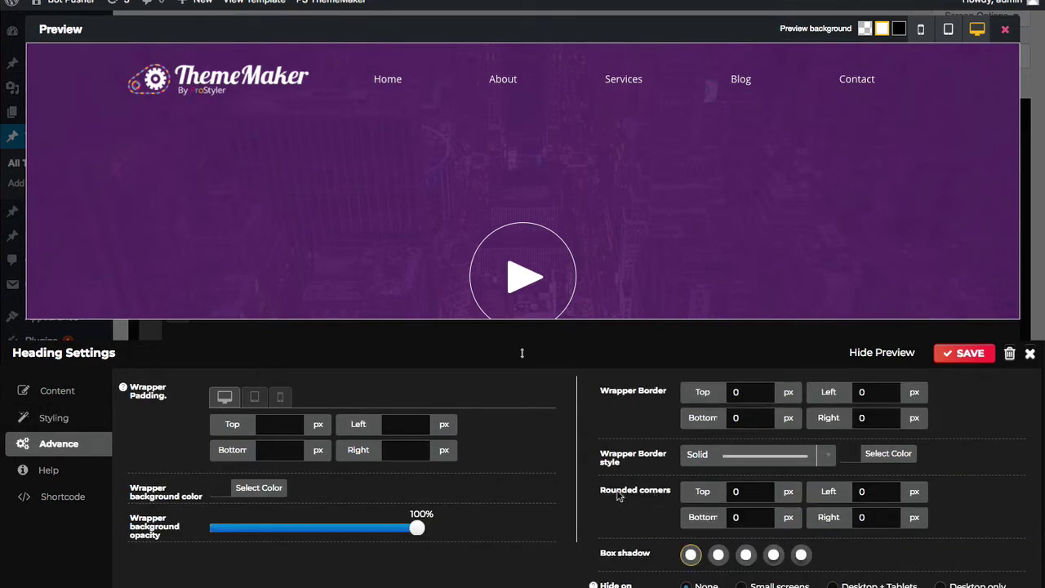
click(65, 500)
click(54, 390)
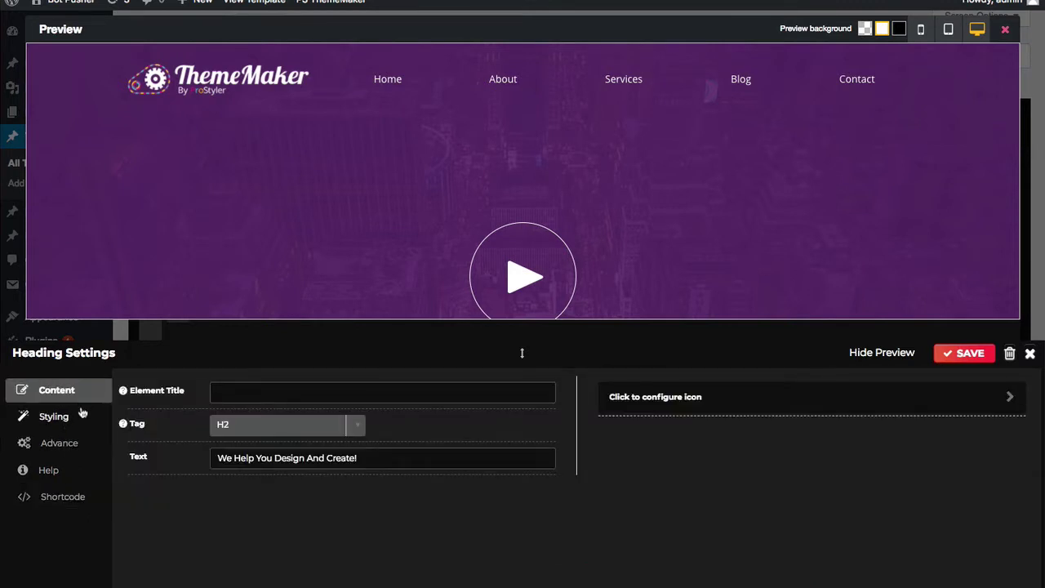
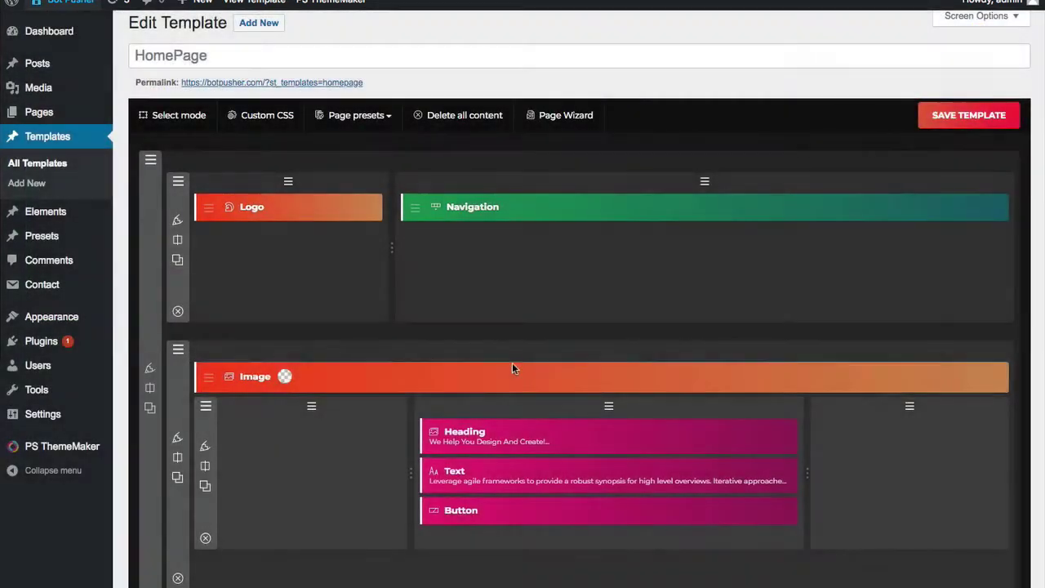
Step: Look over the HomePage template's header, hero and footer rows
scroll(460, 300, down, 5)
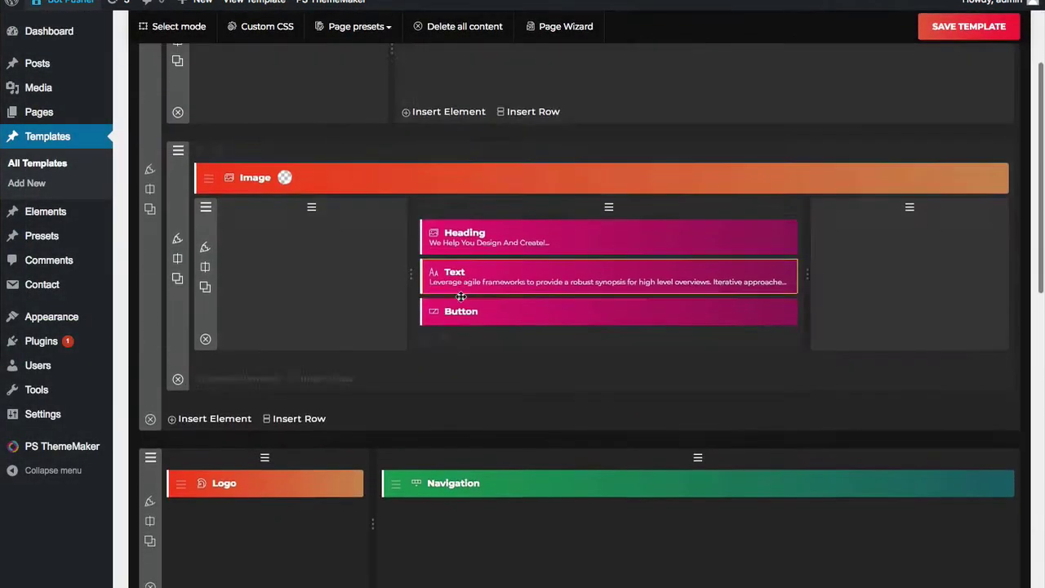
scroll(490, 277, down, 2)
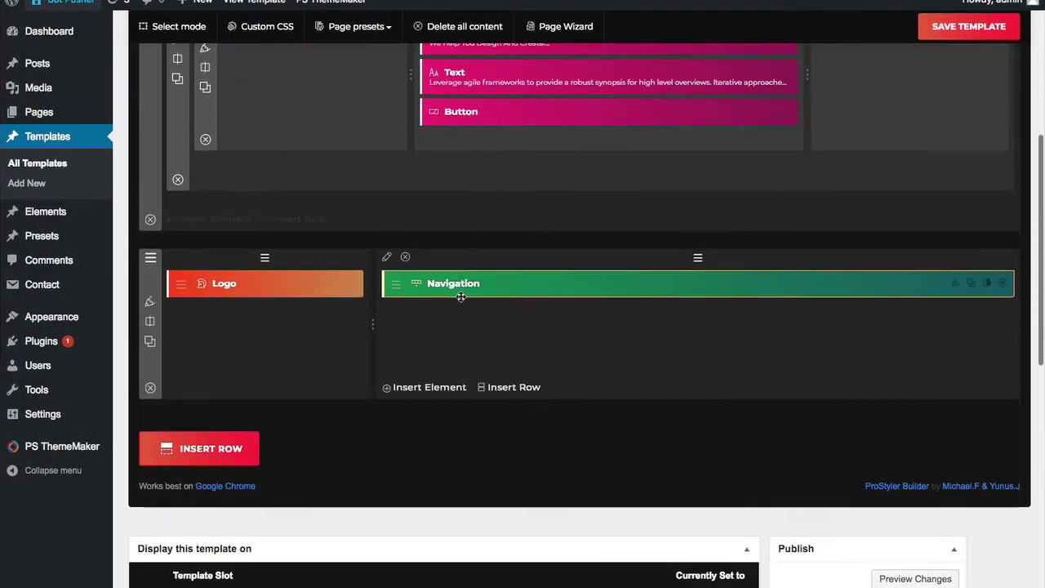
scroll(490, 277, down, 2)
scroll(490, 280, up, 4)
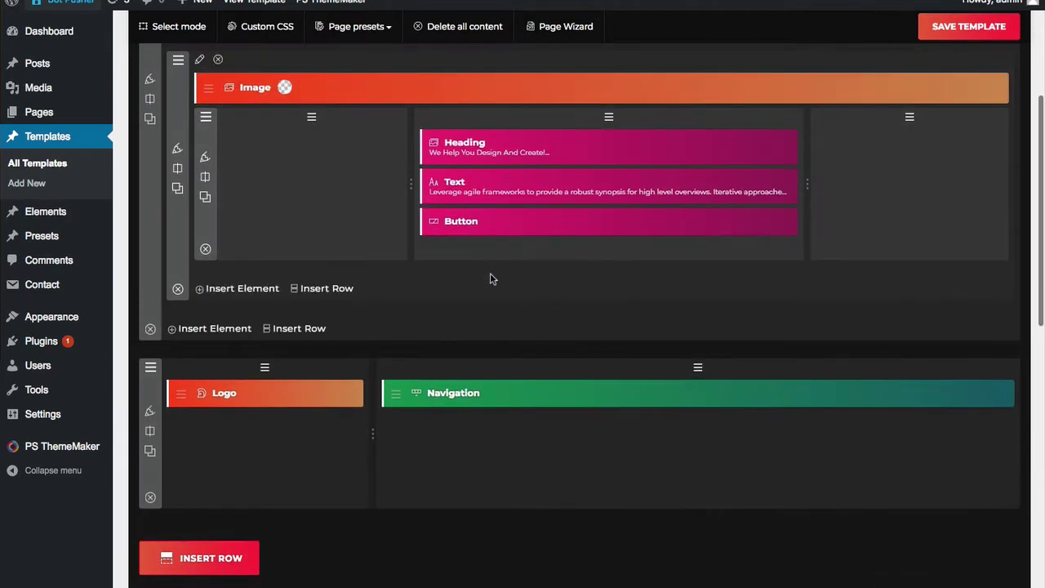
scroll(490, 279, down, 3)
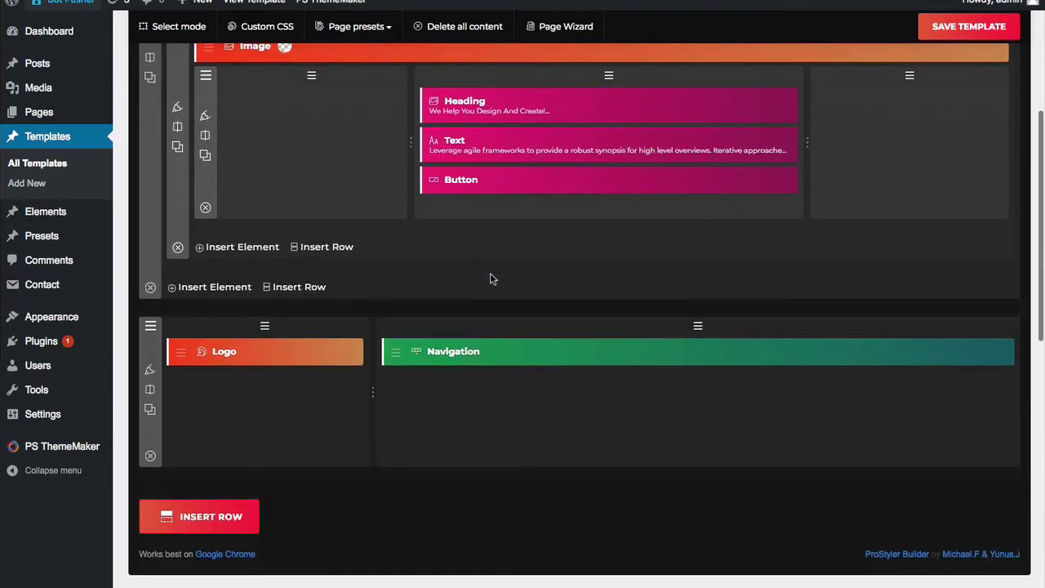
scroll(491, 278, up, 3)
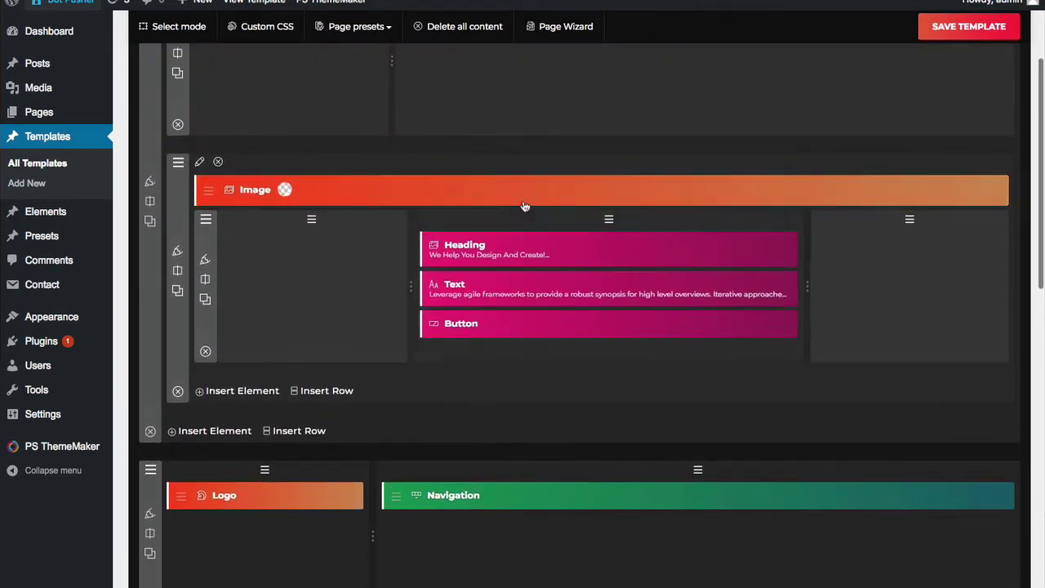
scroll(547, 192, up, 2)
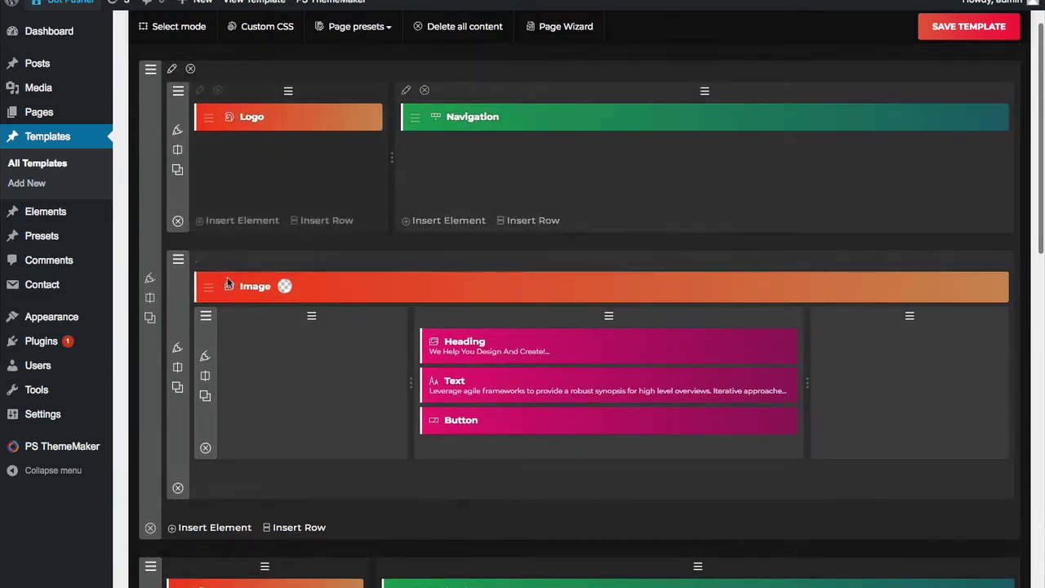
Step: Insert a new row in the HomePage template and move it above the footer row with the Logo and Navigation
scroll(547, 245, down, 5)
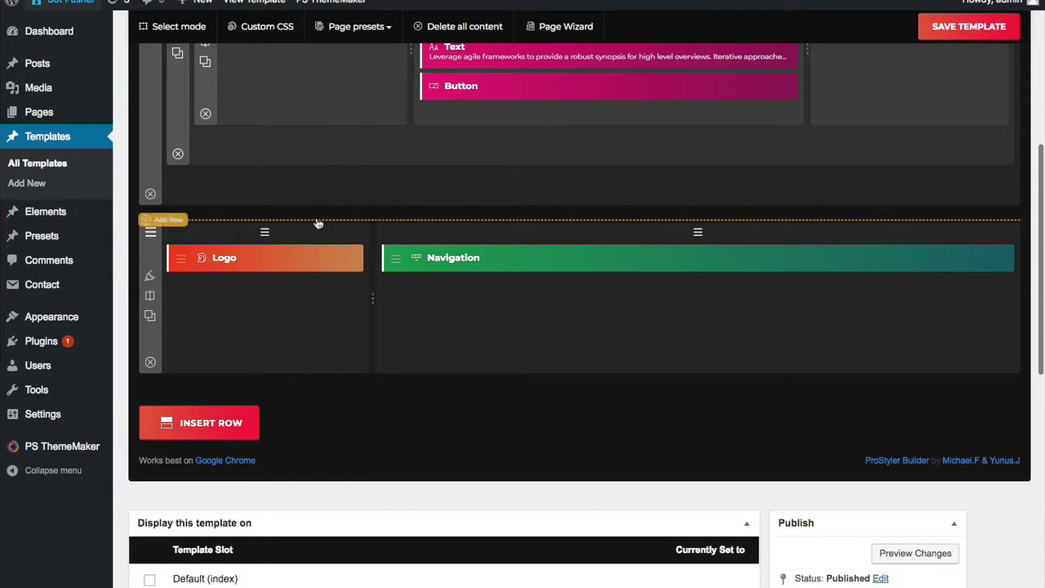
click(208, 430)
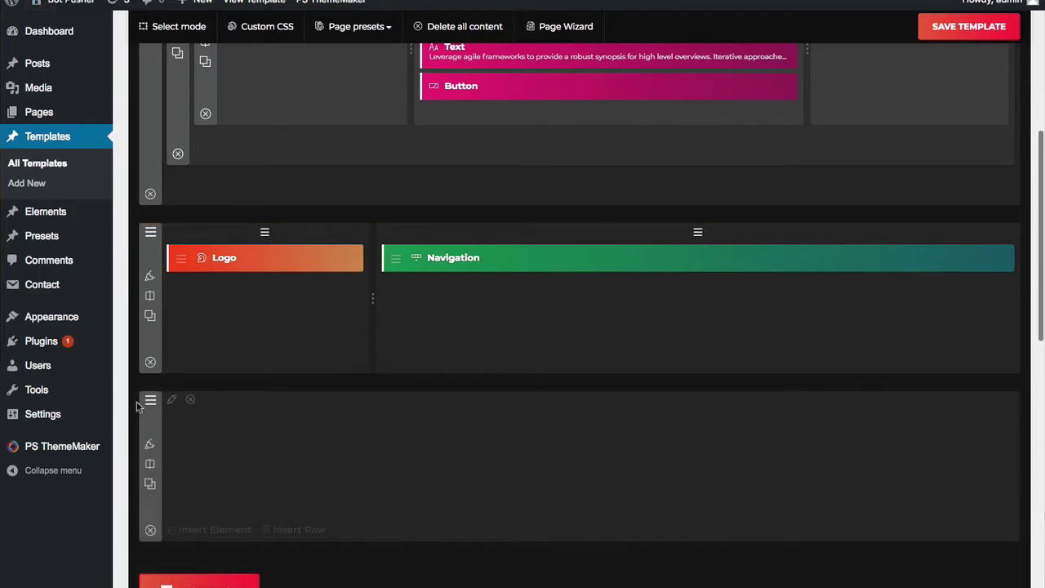
drag(150, 399, 156, 266)
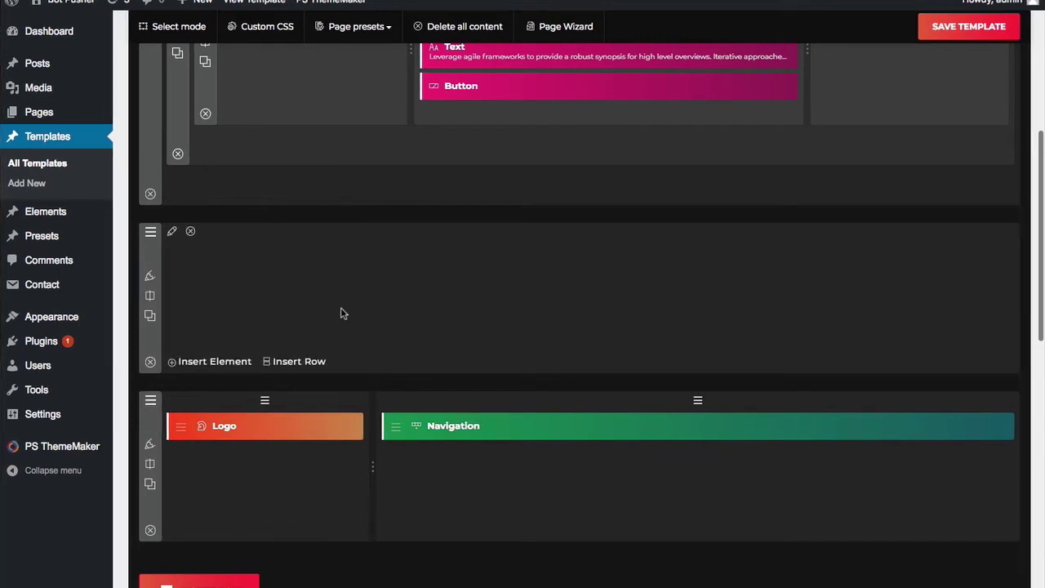
Step: Open the element library for the new row and examine the Basic, Interactive, Content, Media and Extra elements
click(217, 361)
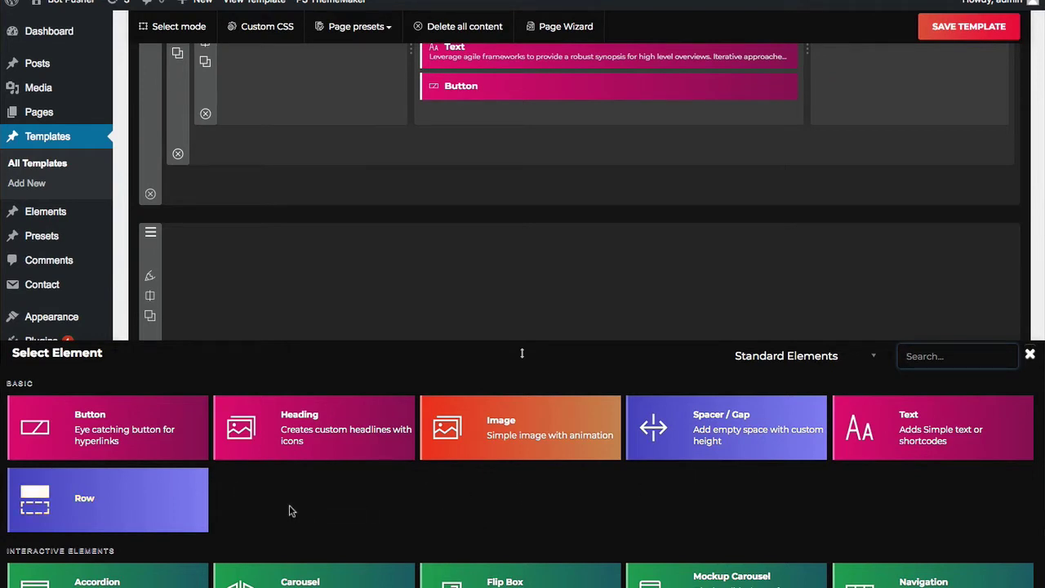
scroll(291, 511, down, 2)
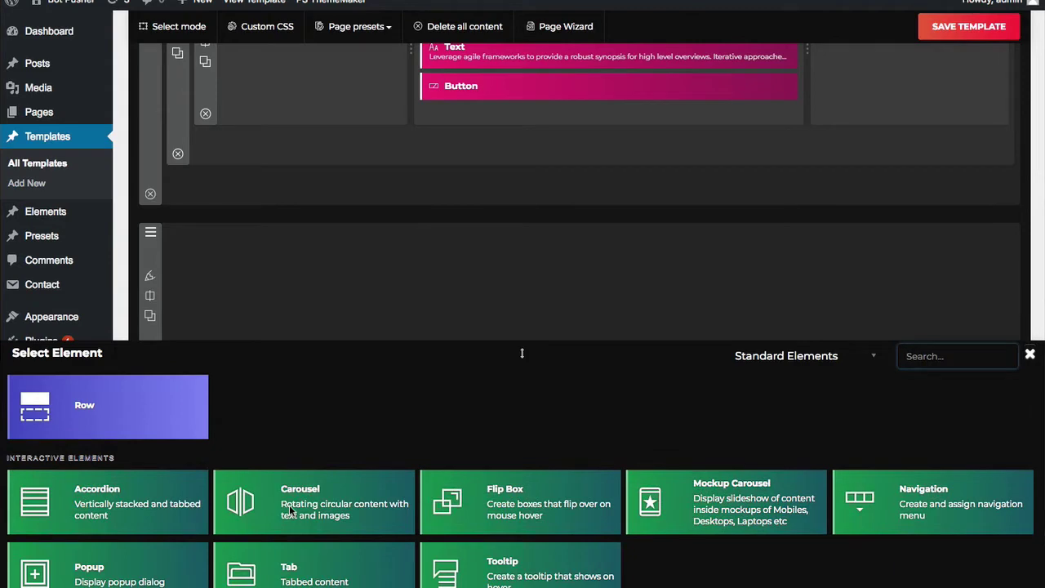
scroll(292, 511, down, 1)
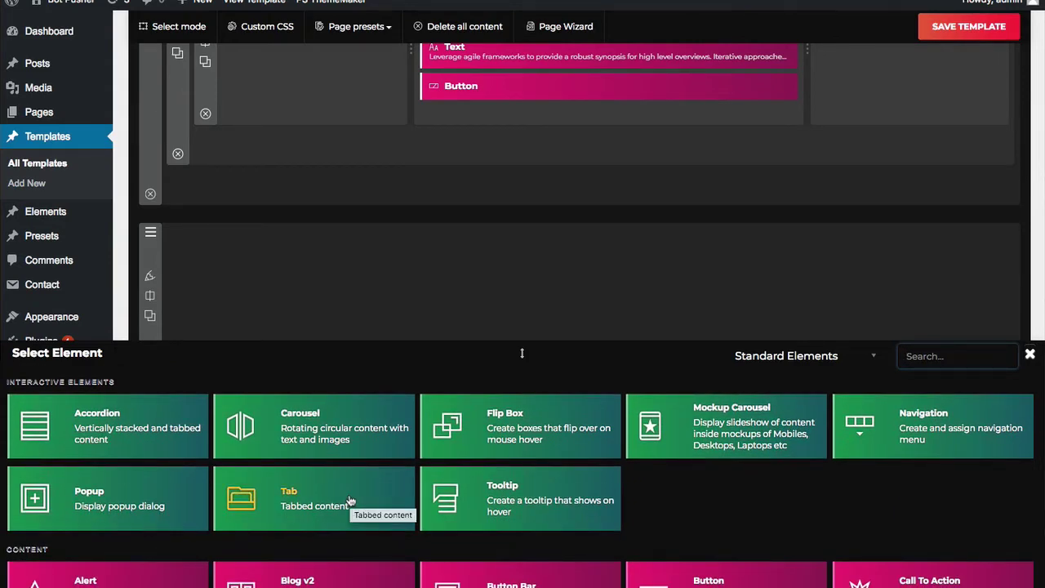
scroll(349, 500, down, 2)
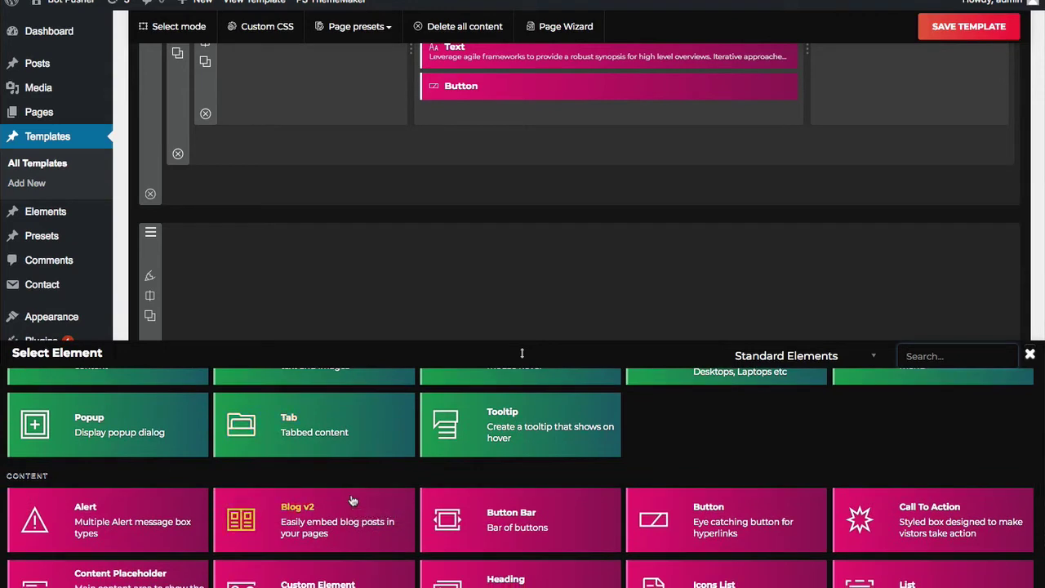
scroll(351, 499, down, 1)
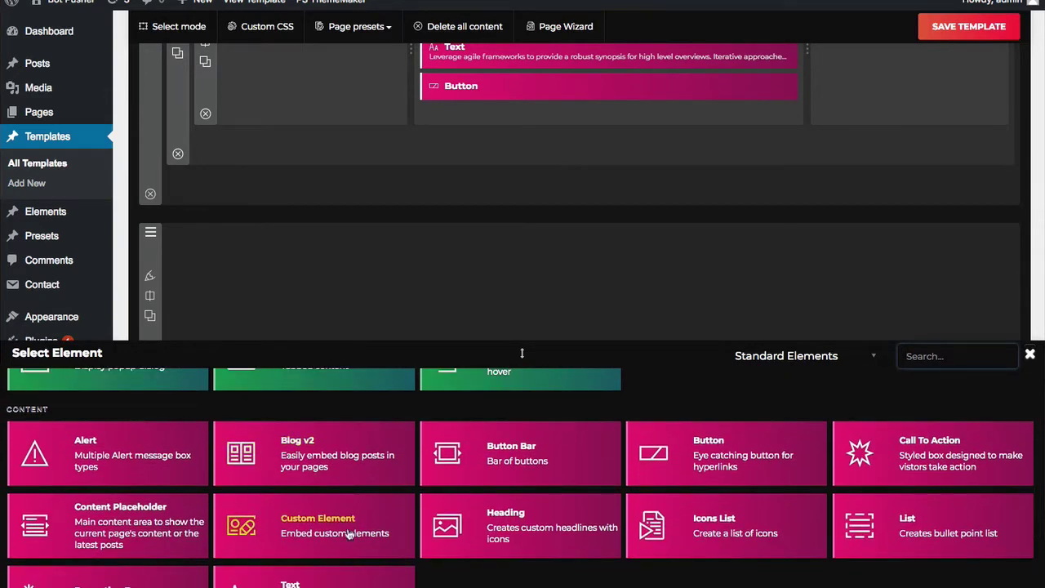
scroll(320, 519, down, 1)
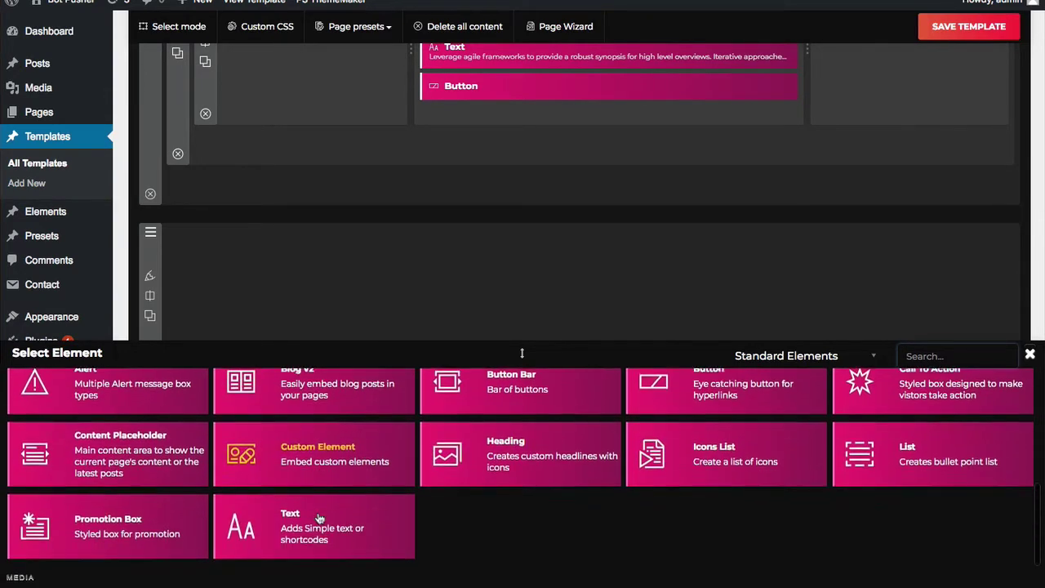
scroll(172, 513, down, 1)
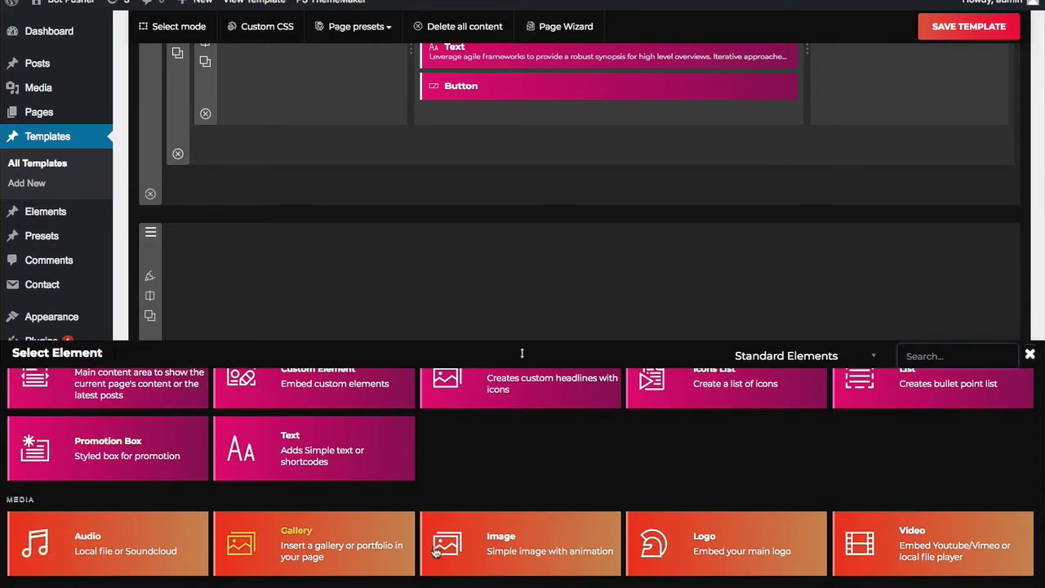
scroll(649, 539, down, 3)
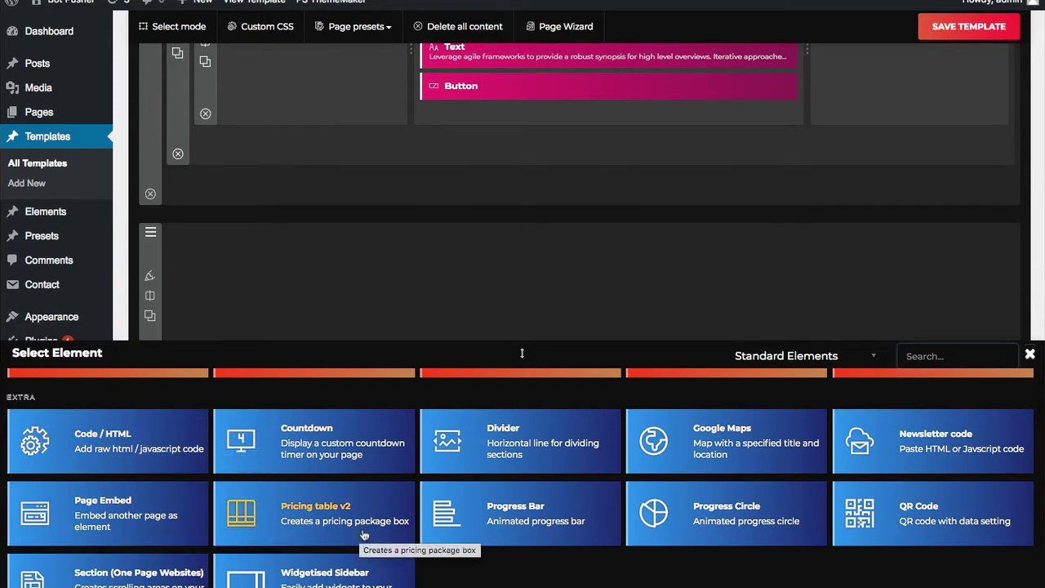
scroll(275, 500, up, 10)
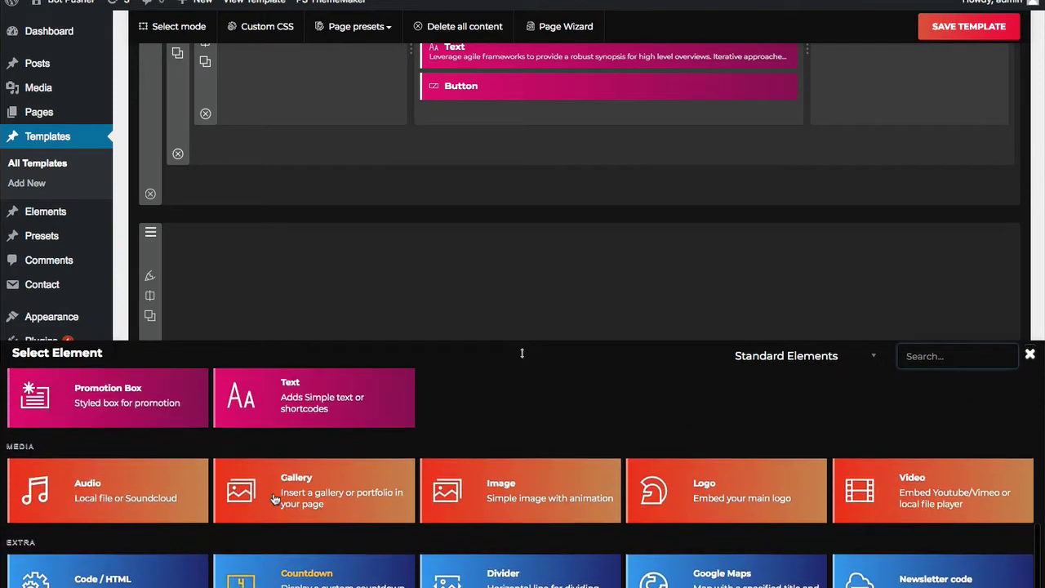
scroll(275, 500, up, 2)
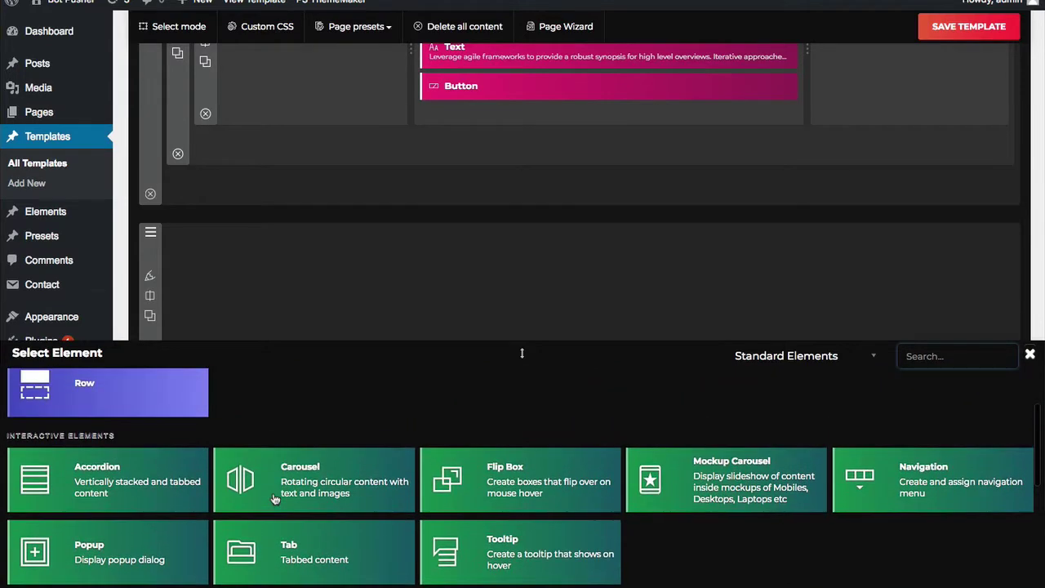
scroll(203, 498, up, 3)
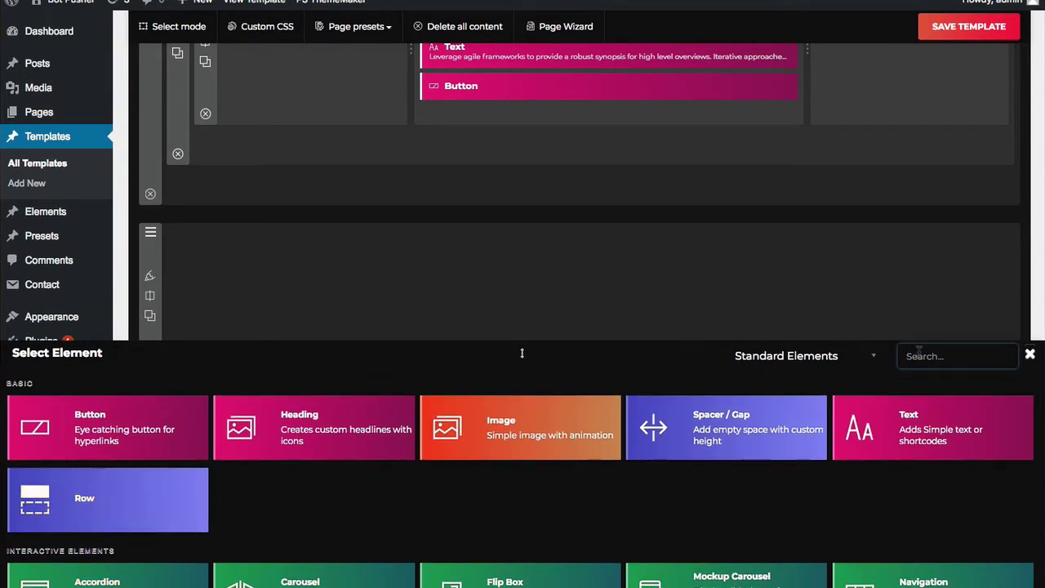
Step: Search the element library for "content" and add the Content Placeholder element to the new row
text(content)
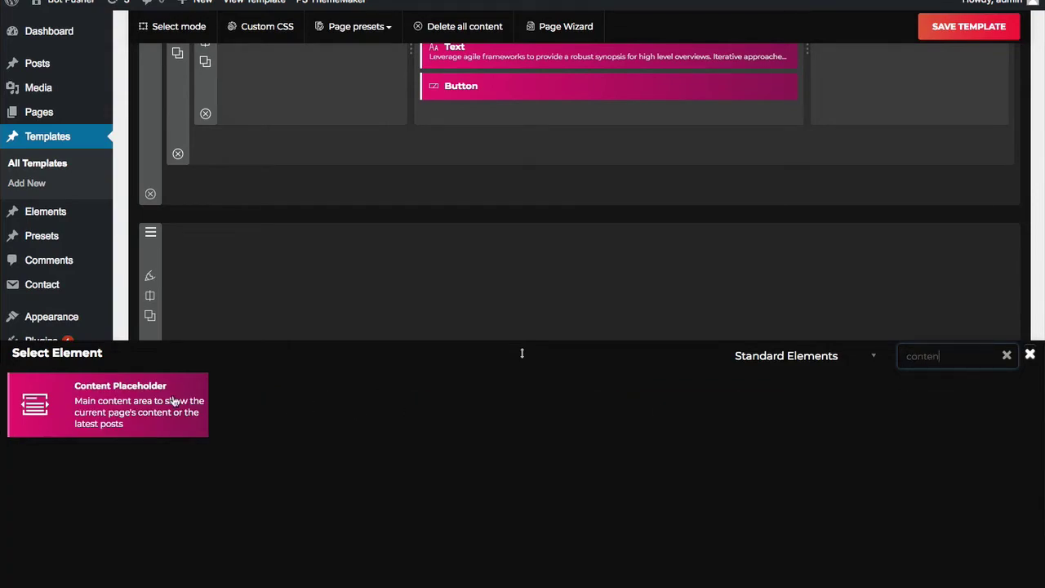
click(175, 400)
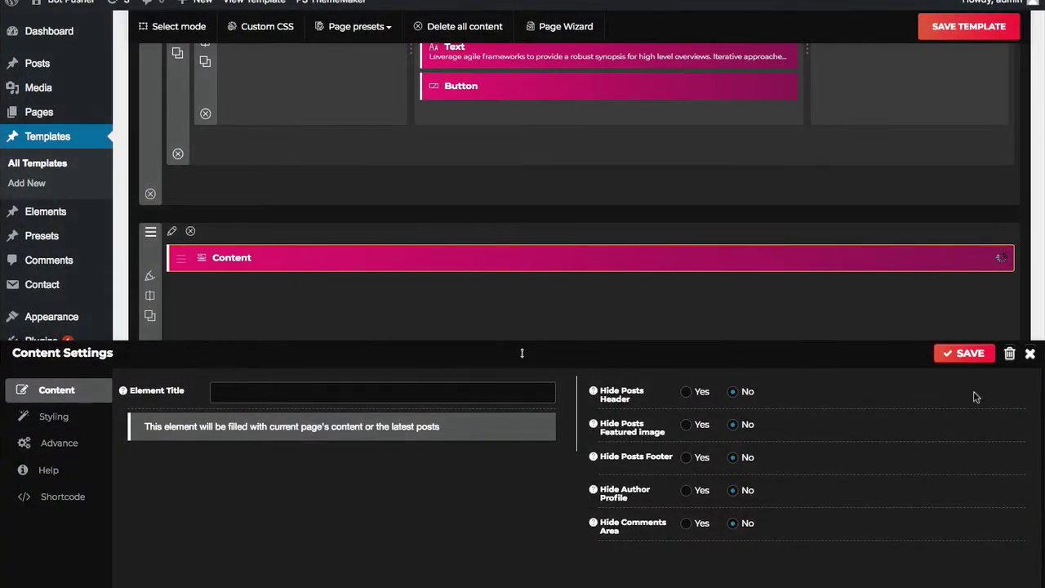
click(963, 352)
scroll(341, 245, down, 1)
scroll(341, 245, down, 1)
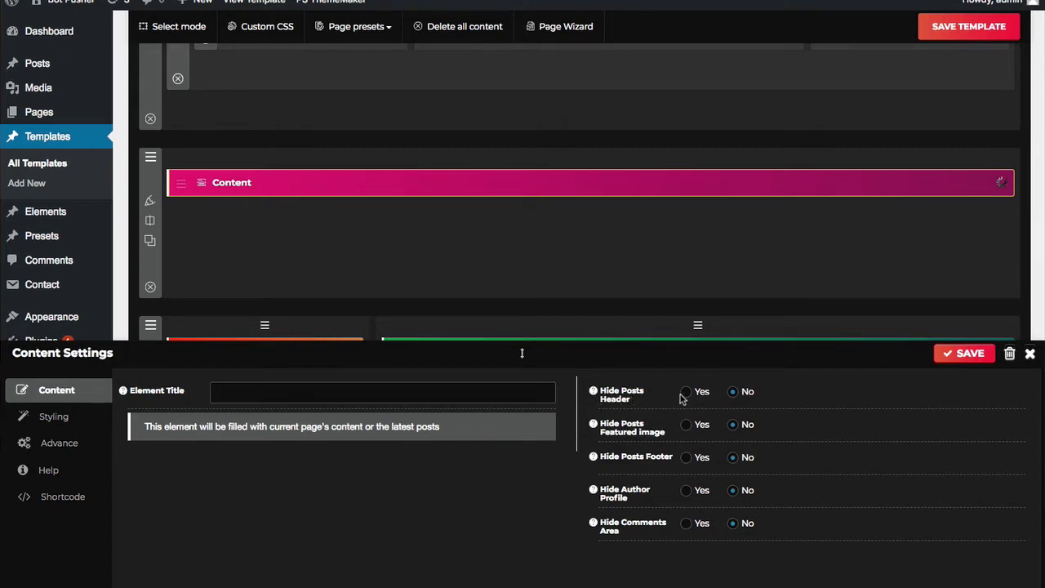
Step: Set Hide Posts Header and Hide Posts Footer to Yes for the Content element and save its settings
click(686, 392)
click(686, 458)
click(967, 354)
Step: Save the HomePage template
scroll(623, 264, up, 3)
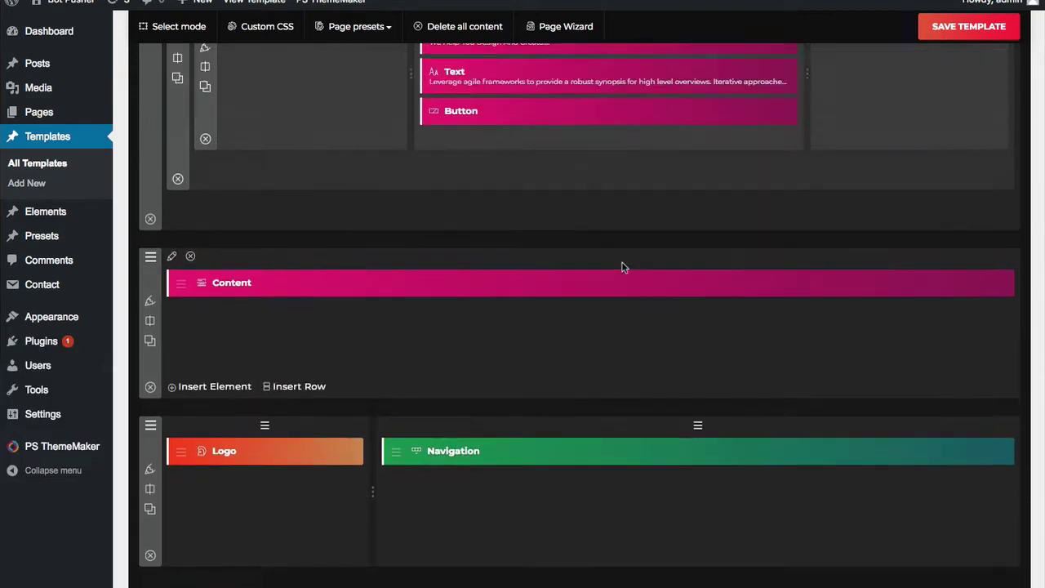
click(996, 27)
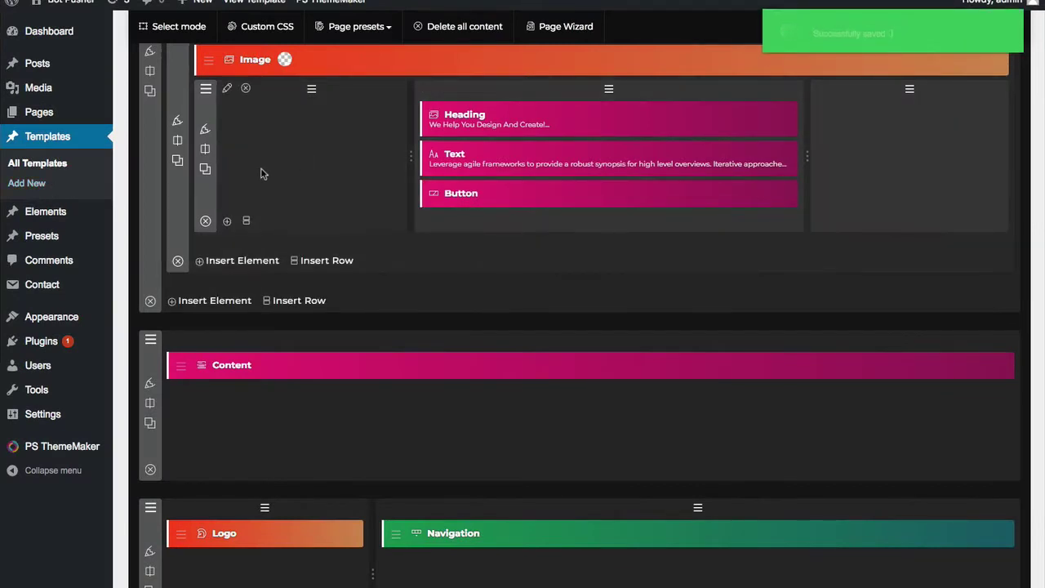
scroll(260, 168, up, 2)
scroll(262, 173, up, 1)
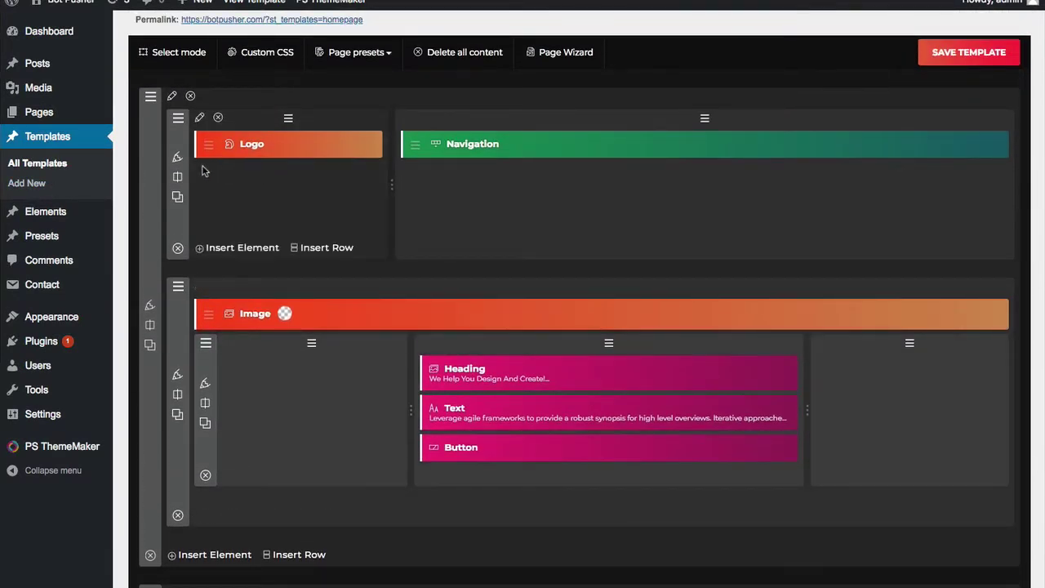
Step: Go back to the list of all templates and open the InnerPage template for editing
click(50, 165)
click(942, 100)
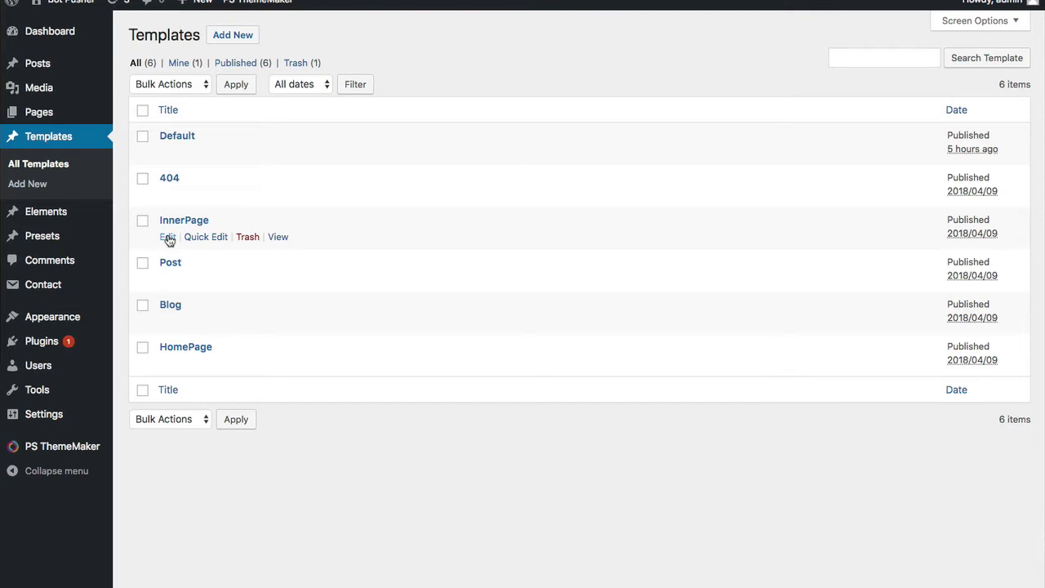
click(168, 237)
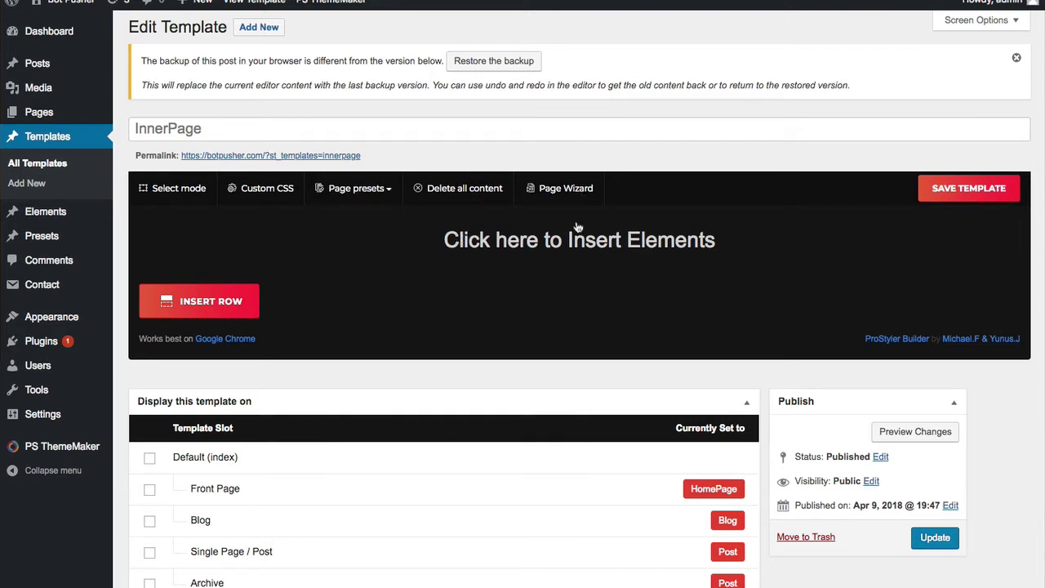
Step: Start the Page Wizard for the InnerPage template, filter presets to Inner PageHeaders, and place the fourth header preset on the canvas
click(577, 191)
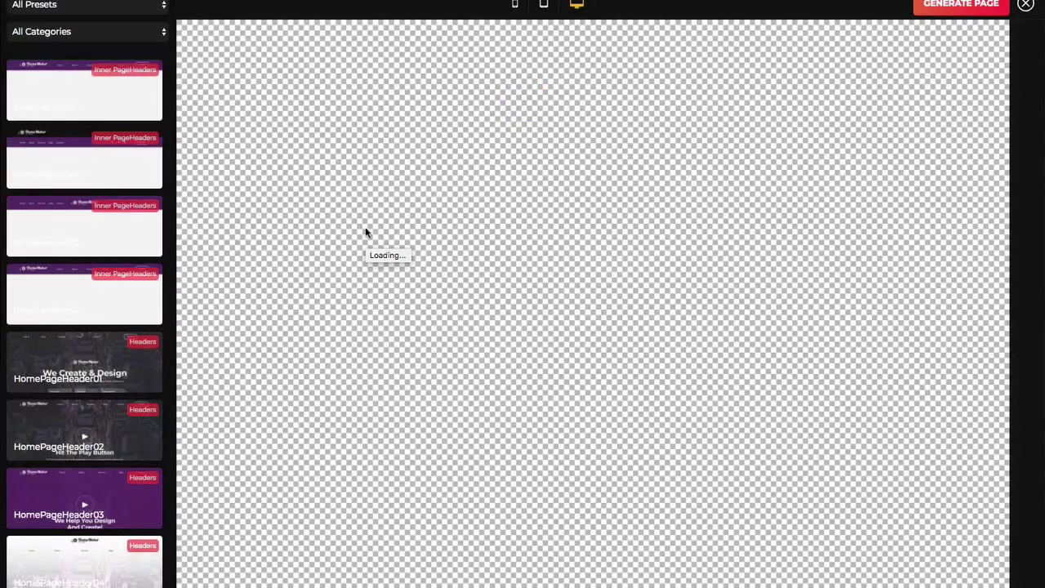
click(117, 32)
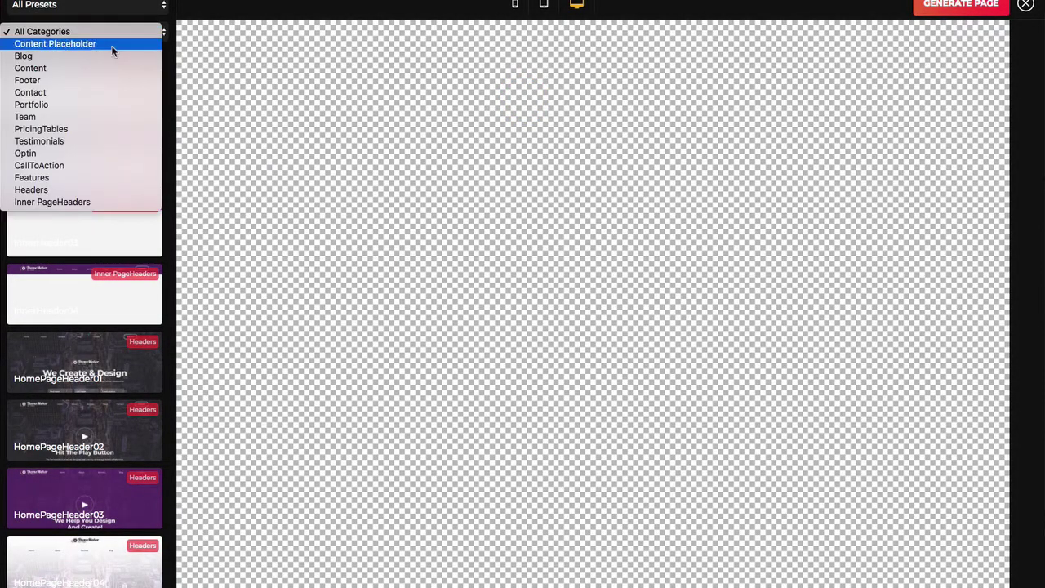
click(96, 204)
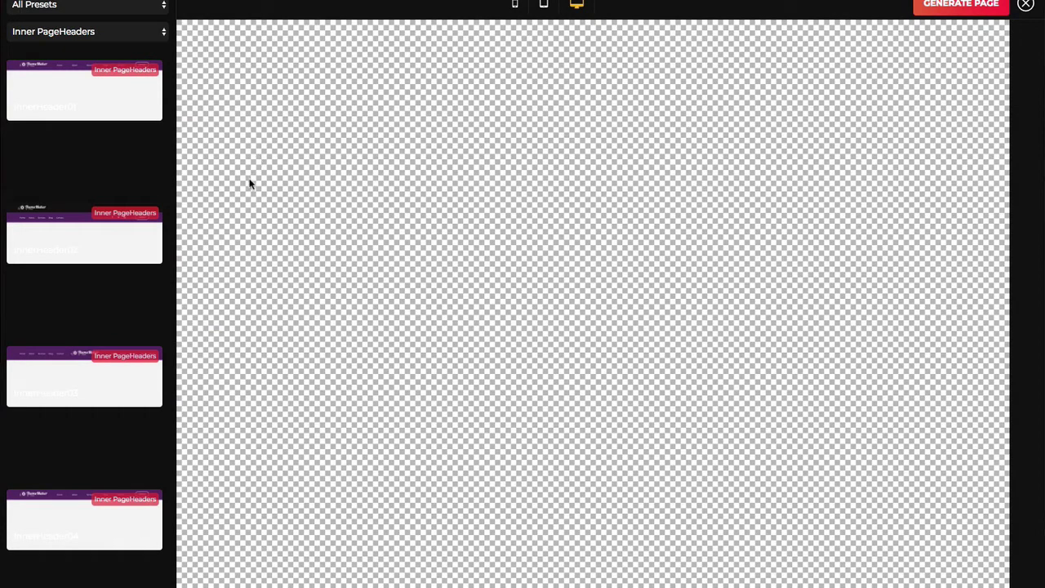
drag(103, 518, 553, 105)
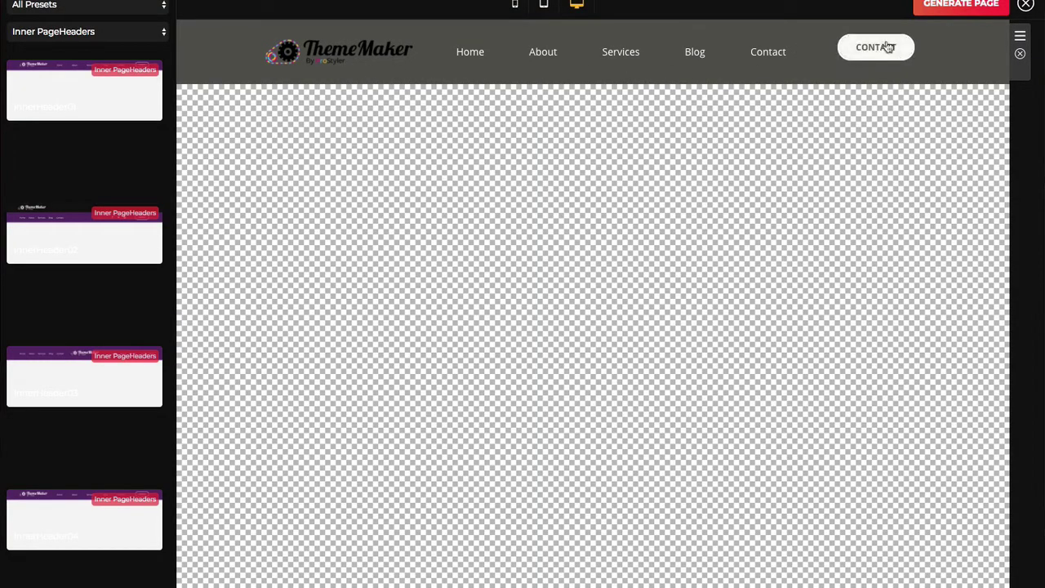
Step: Place the third Footer preset below the header and generate the page, accepting replacement of the whole current content
click(152, 34)
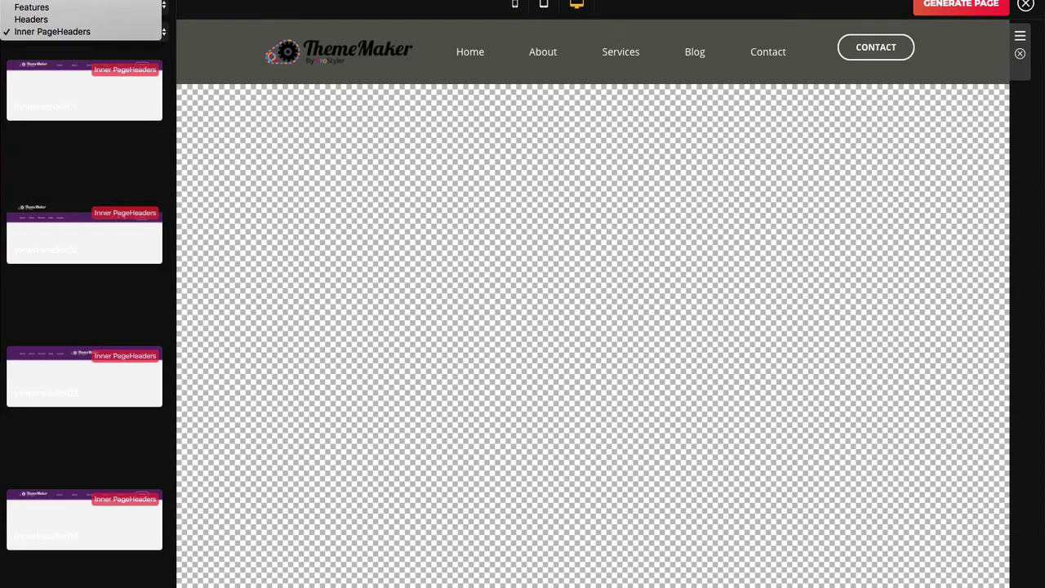
click(31, 6)
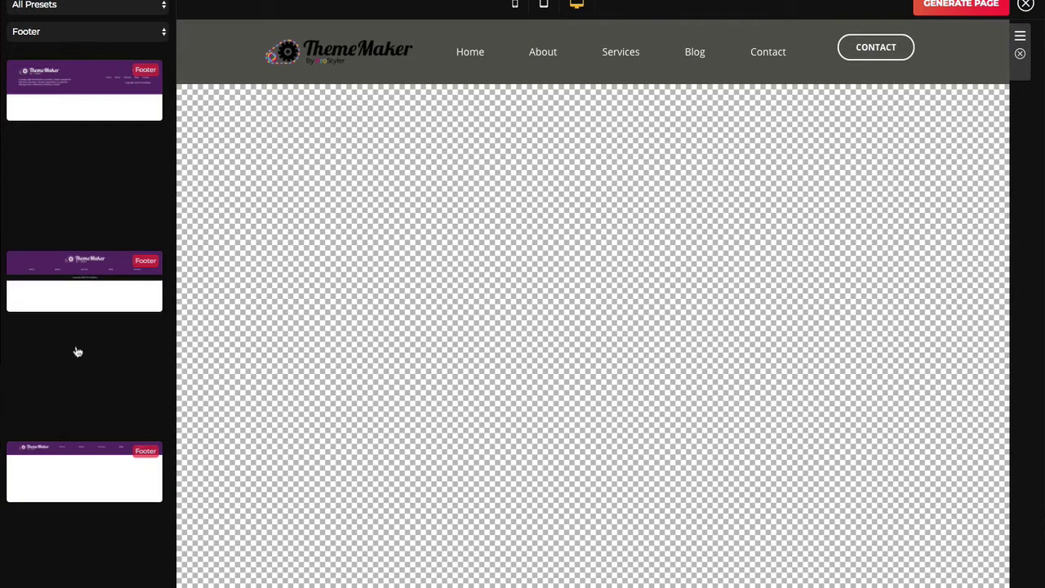
drag(91, 463, 527, 217)
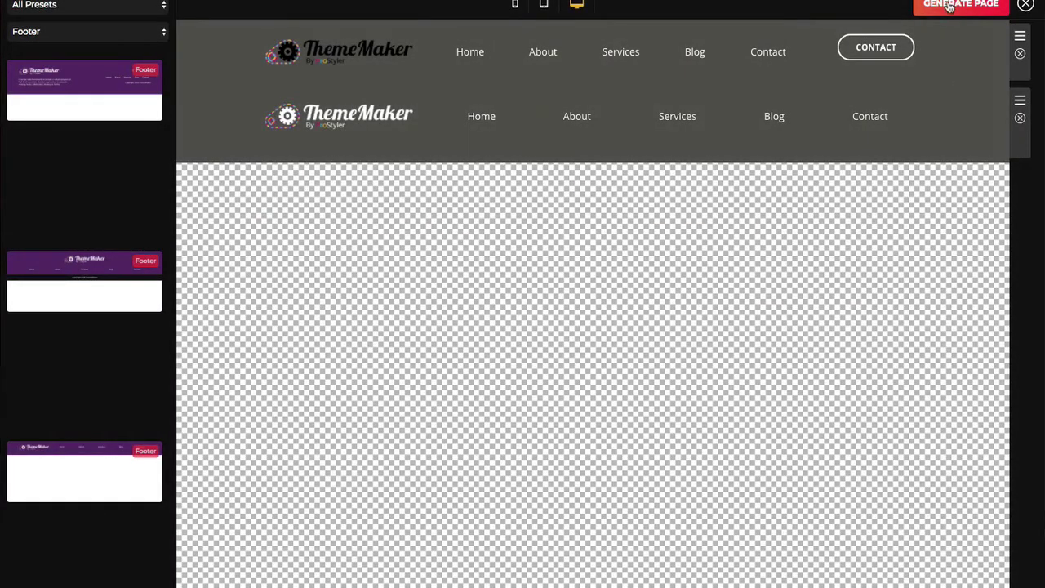
click(949, 7)
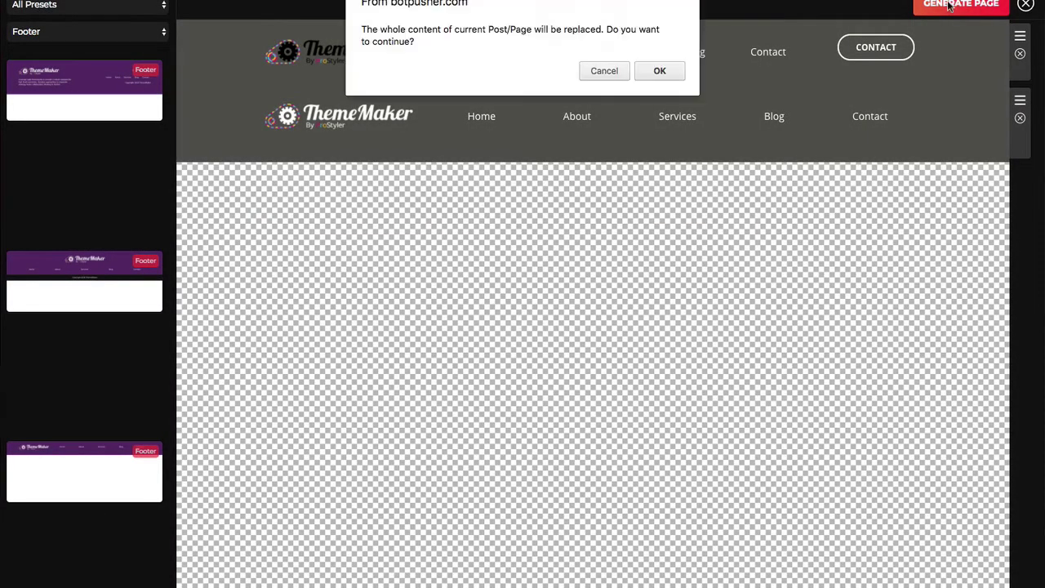
click(653, 70)
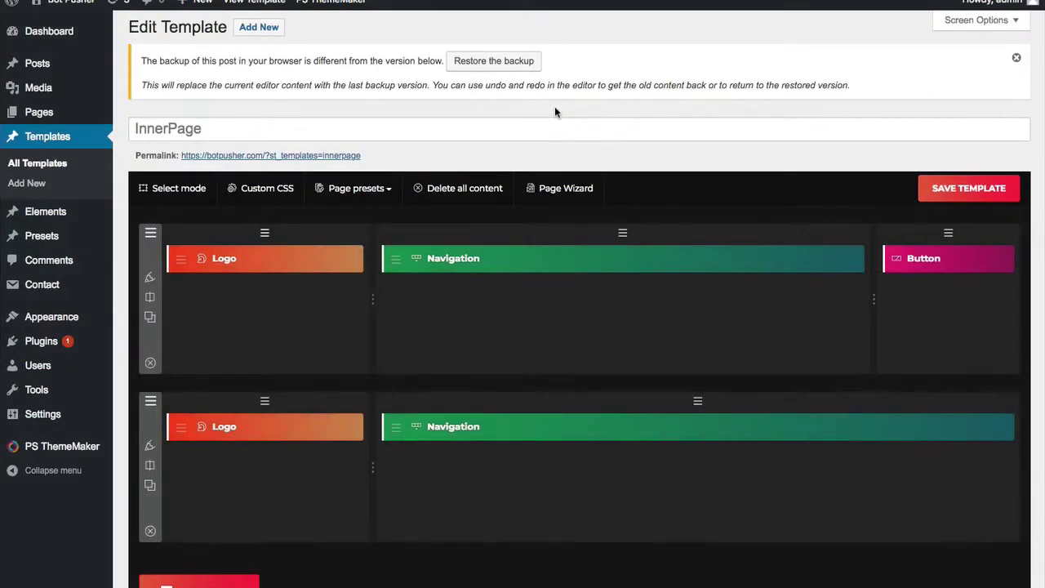
Step: Insert a new empty row and move it between the header row and the footer row
scroll(385, 280, down, 2)
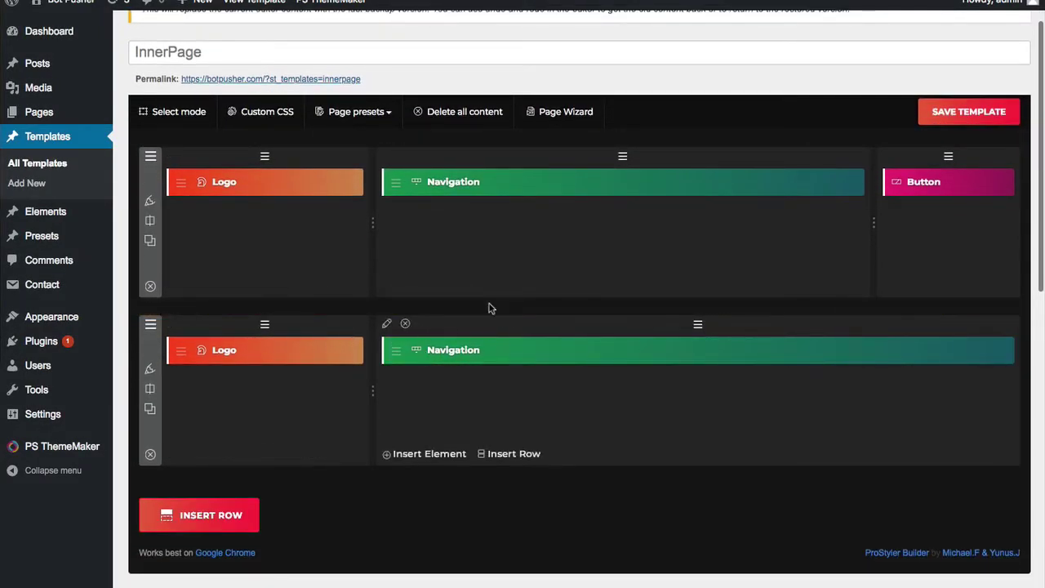
click(194, 518)
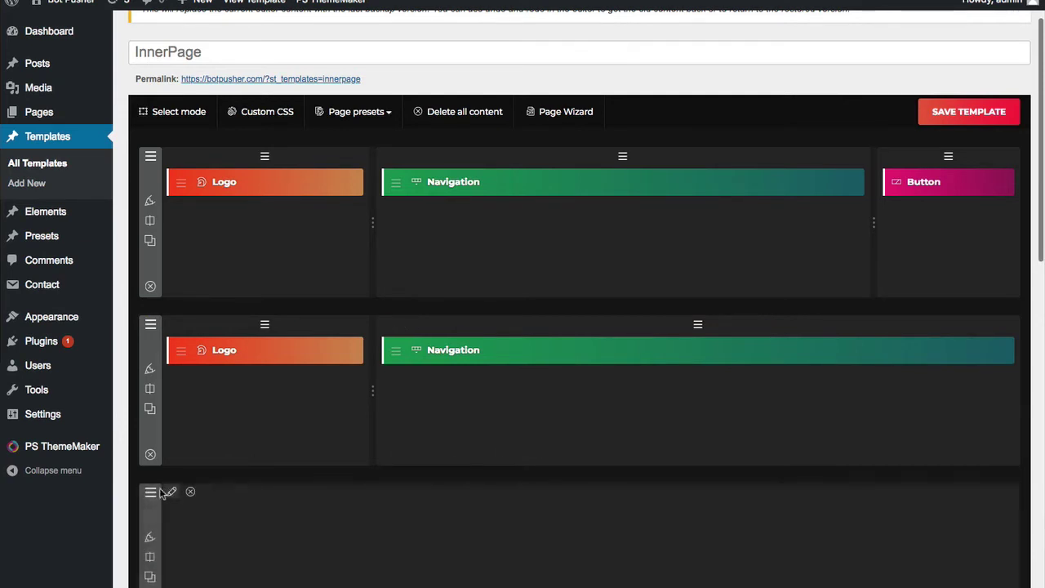
drag(159, 490, 168, 336)
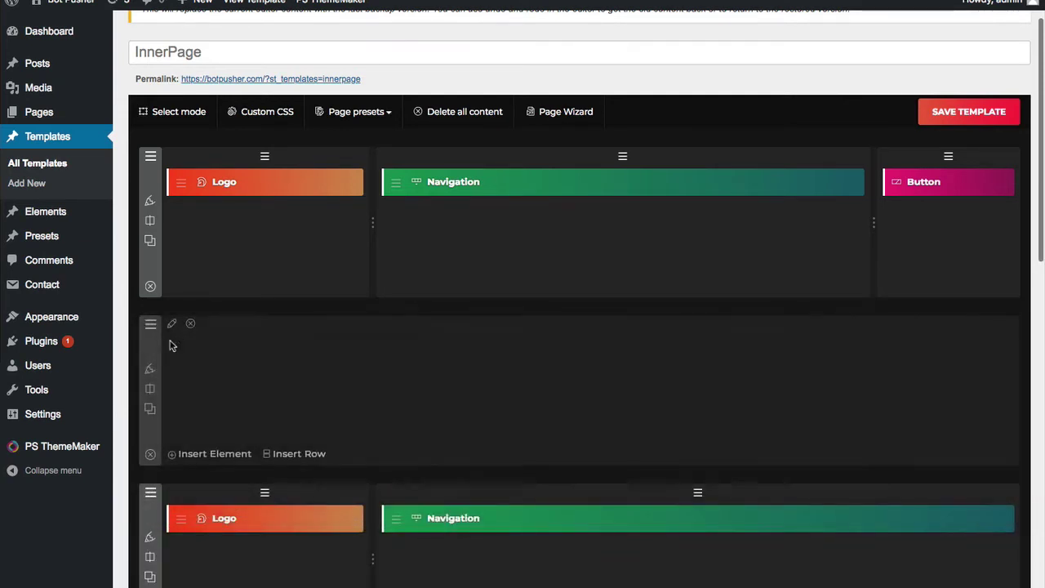
Step: Search the element library for "cont" and add the Content Placeholder element to the empty middle row
scroll(495, 553, down, 3)
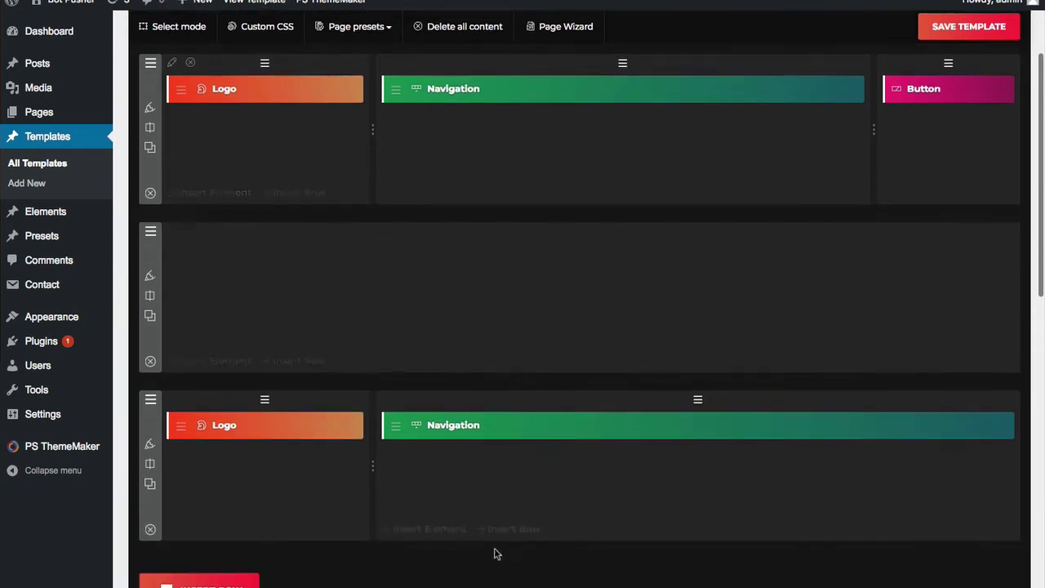
click(217, 212)
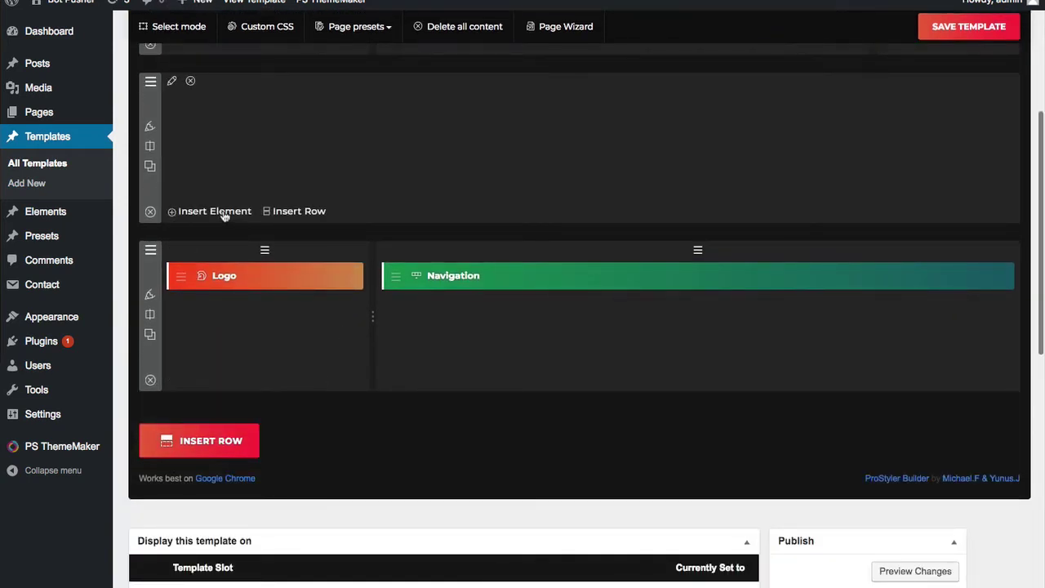
click(949, 362)
text(cont)
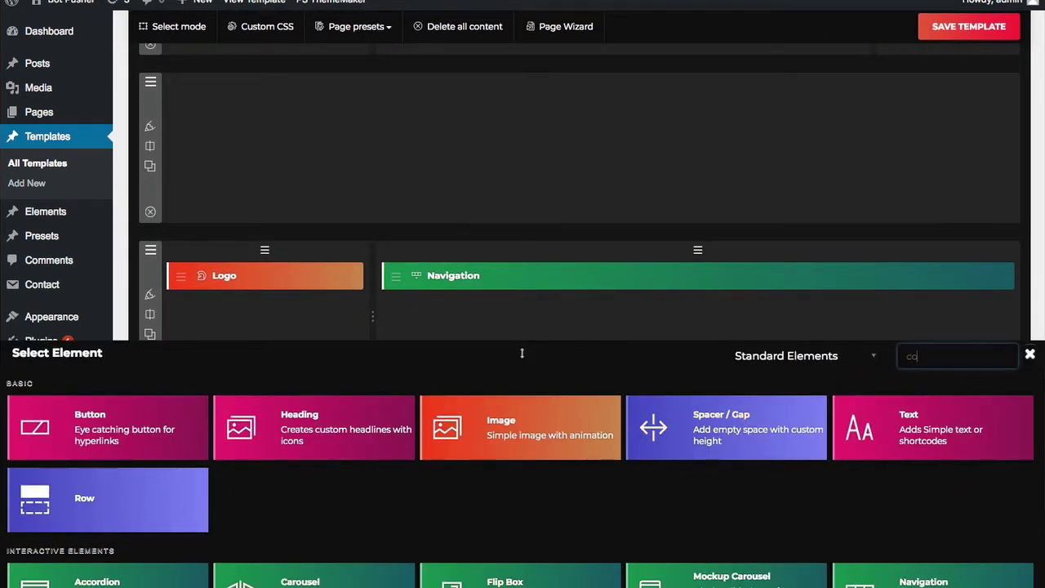
click(128, 416)
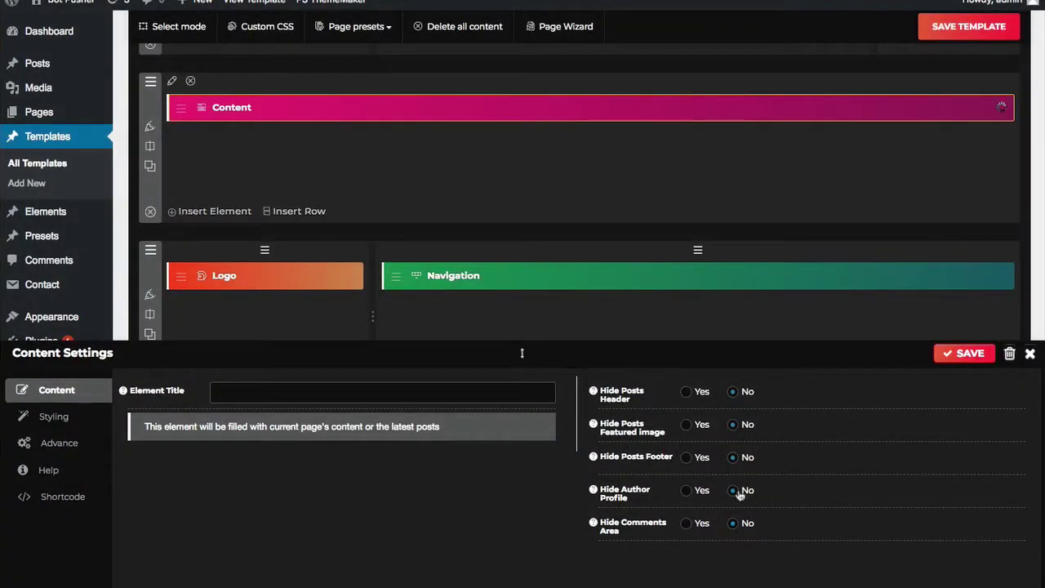
Step: Set Hide Posts Header, Featured image, Posts Footer, Author Profile and Comments Area to Yes for the Content element and save its settings
click(686, 391)
click(686, 425)
click(687, 458)
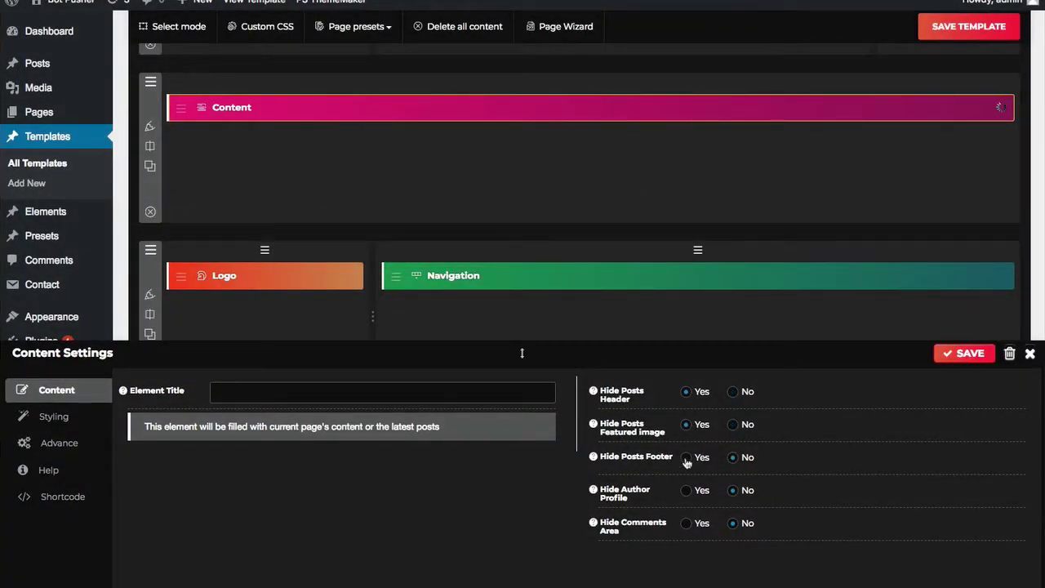
click(688, 490)
click(687, 523)
click(976, 355)
Step: Set the Logo Variant to Light for the header row's Logo element and save its settings
scroll(800, 422, up, 5)
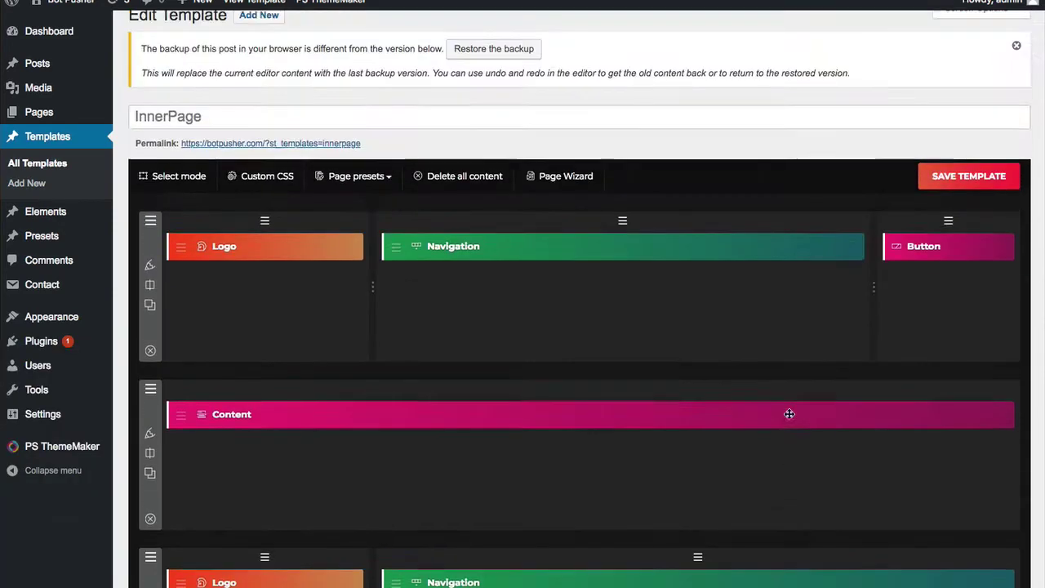
click(224, 246)
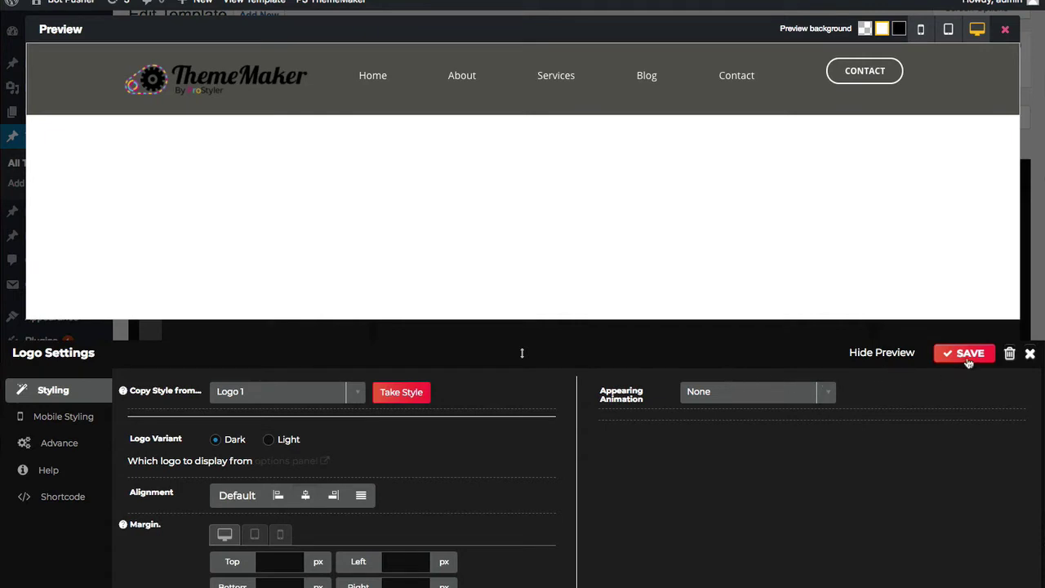
click(270, 442)
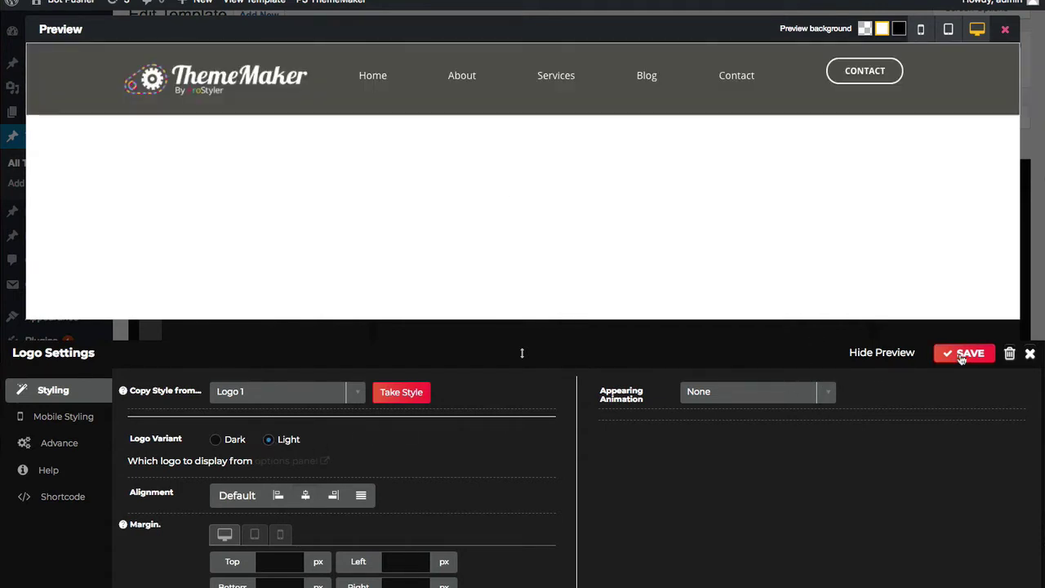
click(963, 353)
Step: Save the InnerPage template with its header, content and footer rows
scroll(342, 263, down, 2)
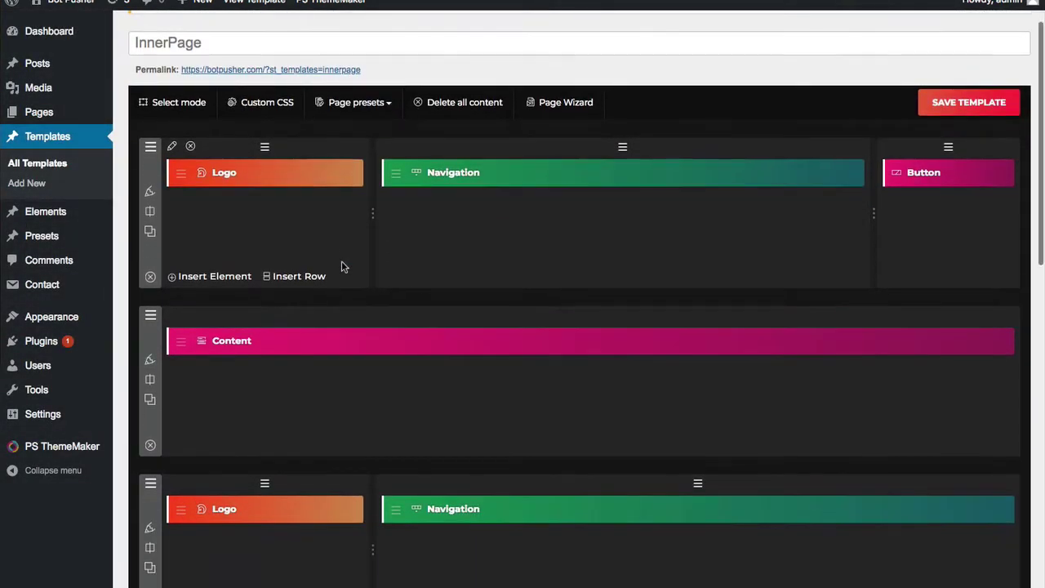
scroll(440, 242, down, 2)
scroll(441, 245, up, 1)
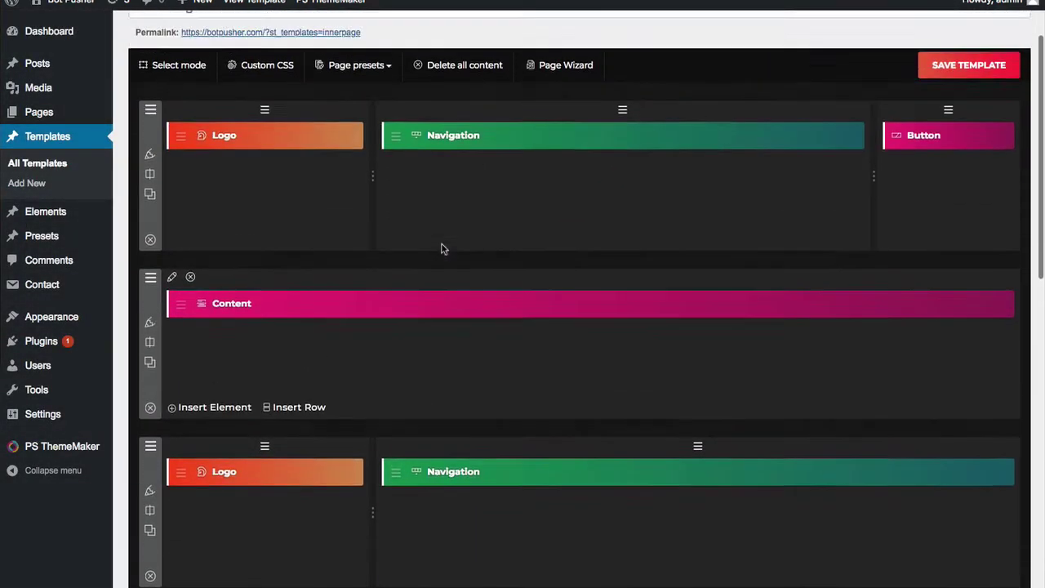
scroll(441, 245, up, 1)
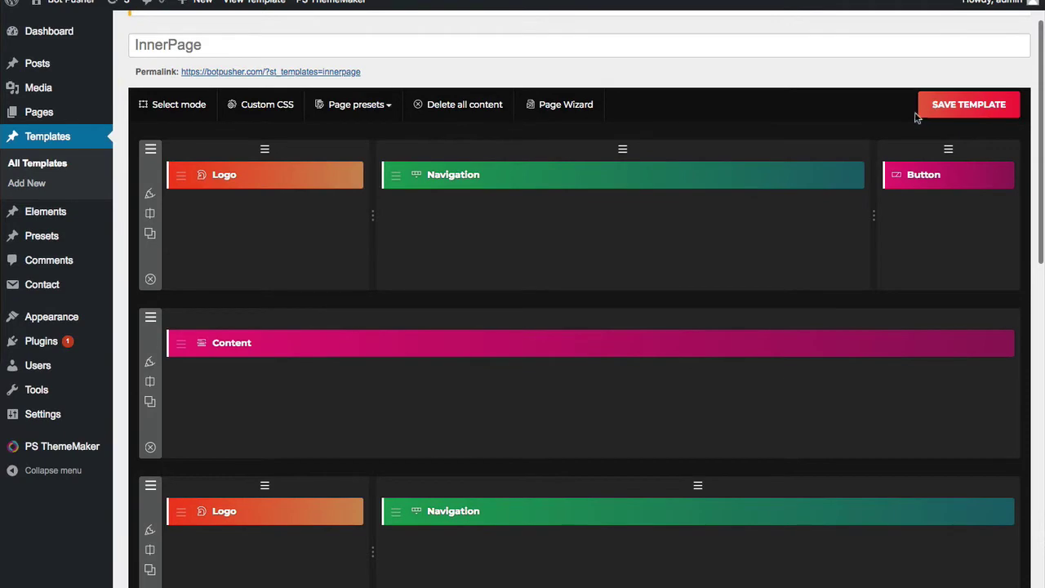
click(960, 112)
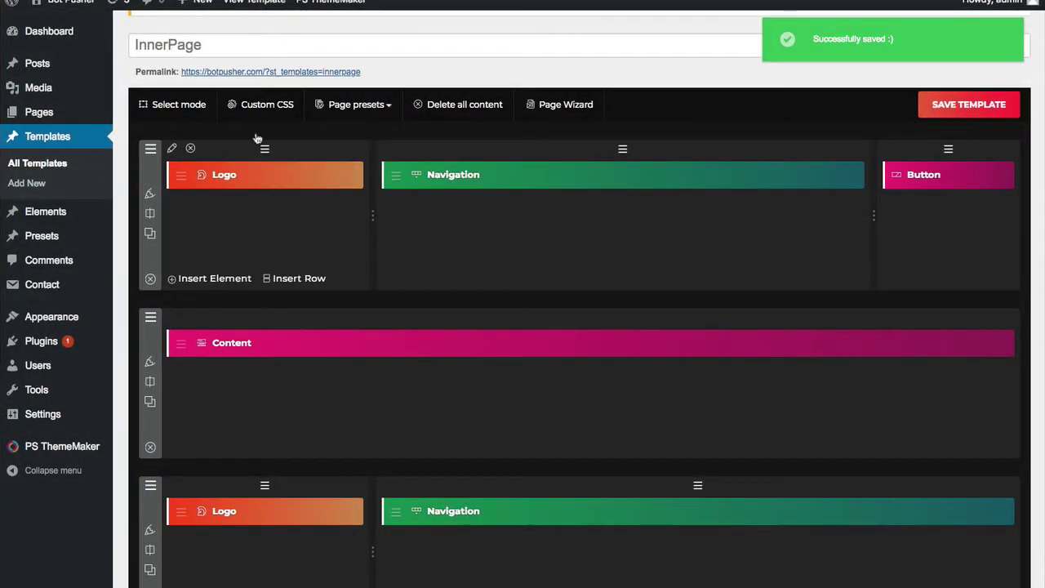
Step: Select all elements of the header, content and footer rows and save them as a new preset named "inner template"
scroll(354, 158, down, 1)
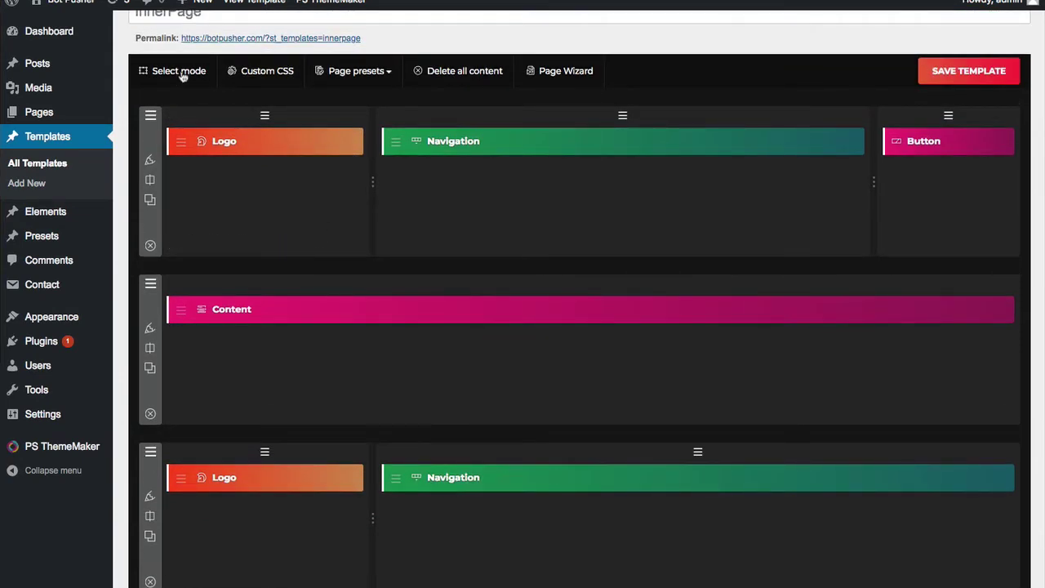
click(181, 73)
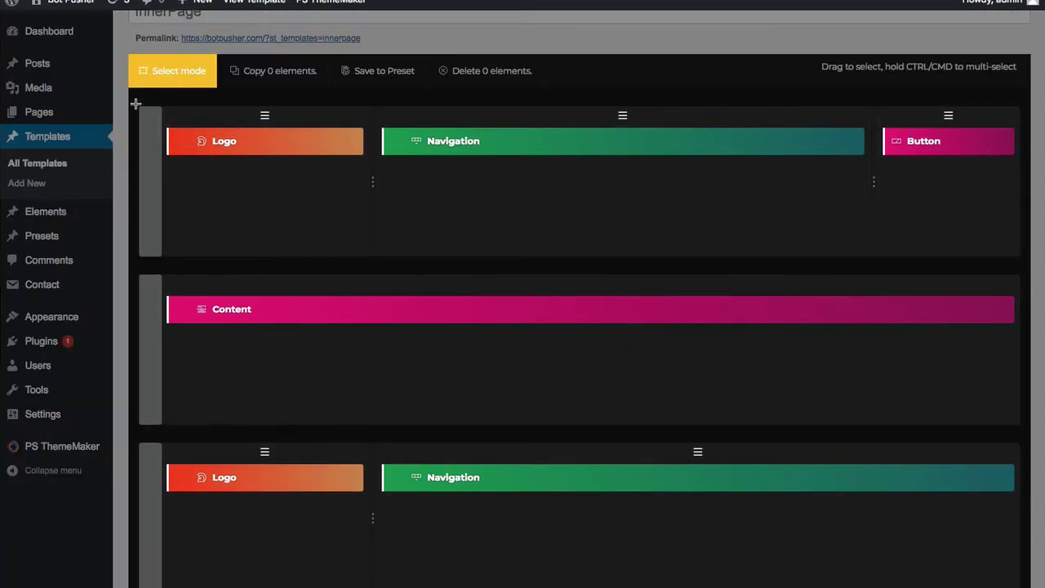
drag(129, 100, 1007, 567)
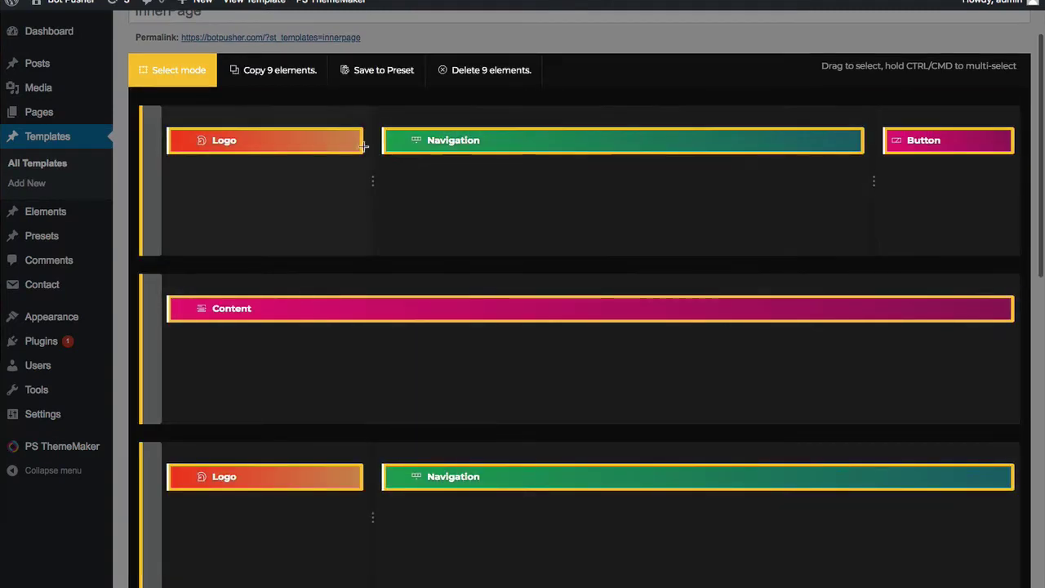
click(369, 71)
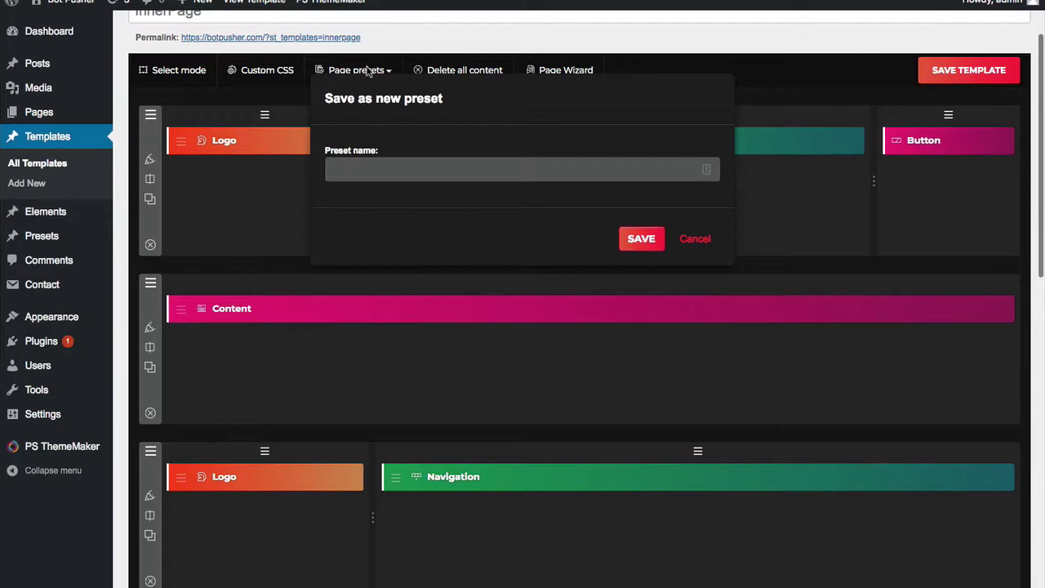
click(381, 168)
text(inner template)
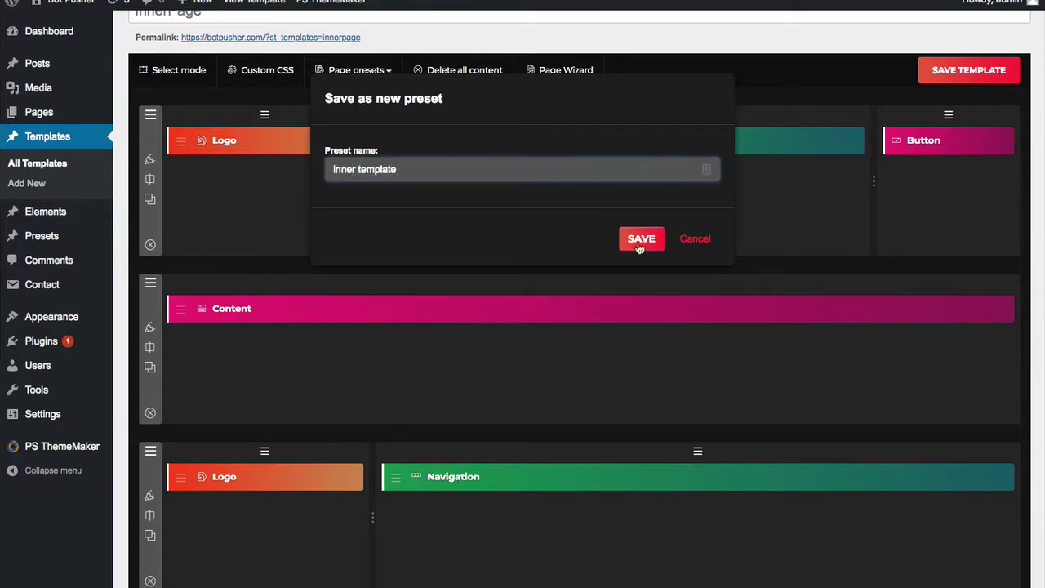
click(640, 242)
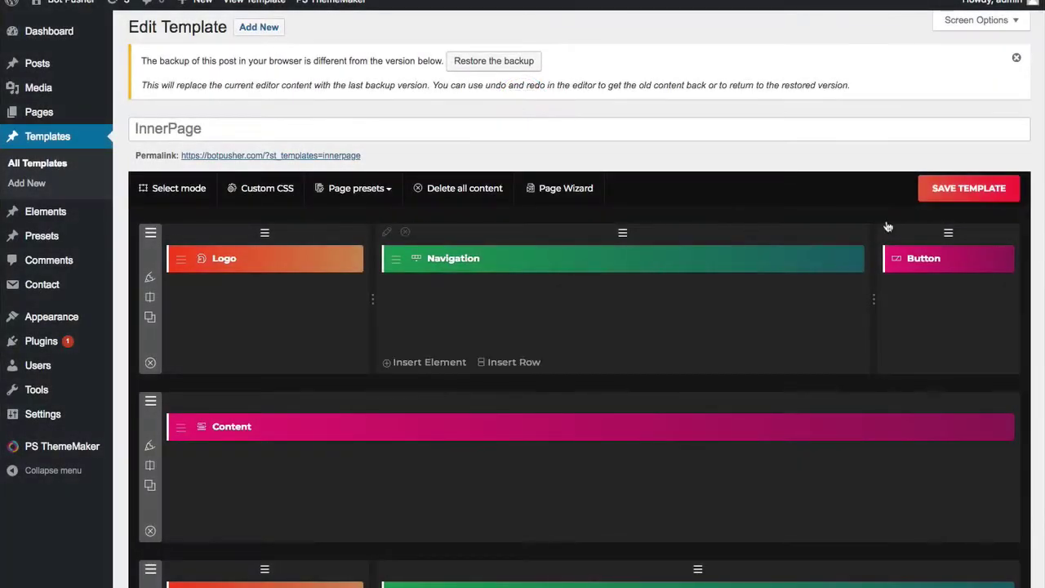
Step: Save the InnerPage template again and return to the list of all templates, agreeing to leave the editor
click(947, 191)
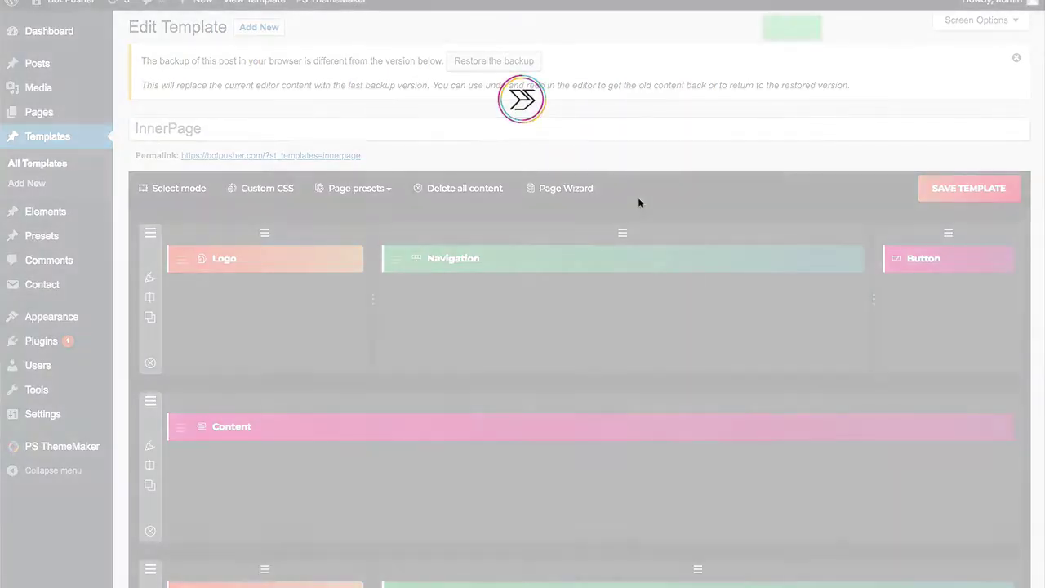
scroll(406, 262, down, 3)
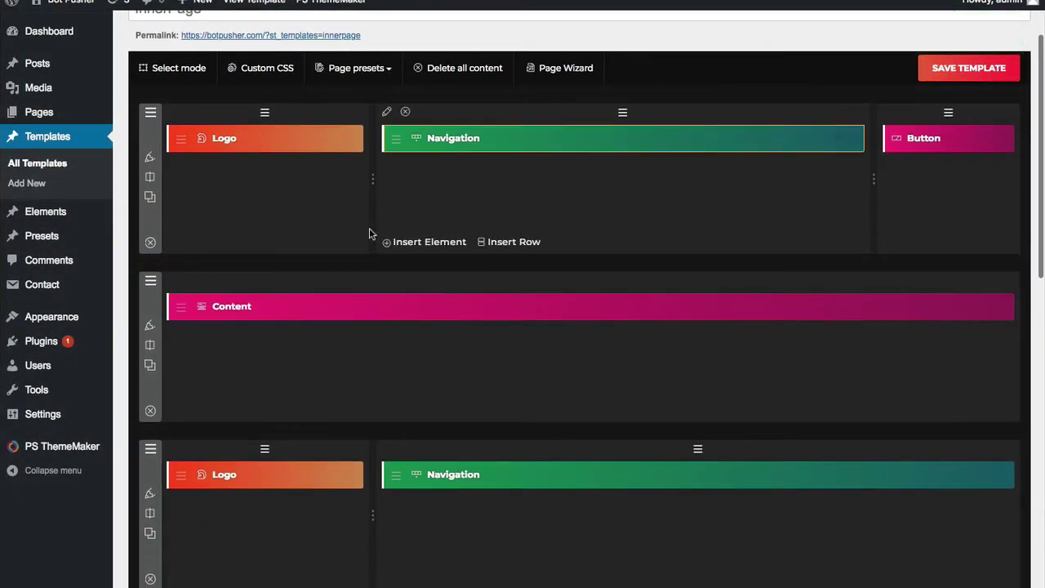
mouse_move(423, 252)
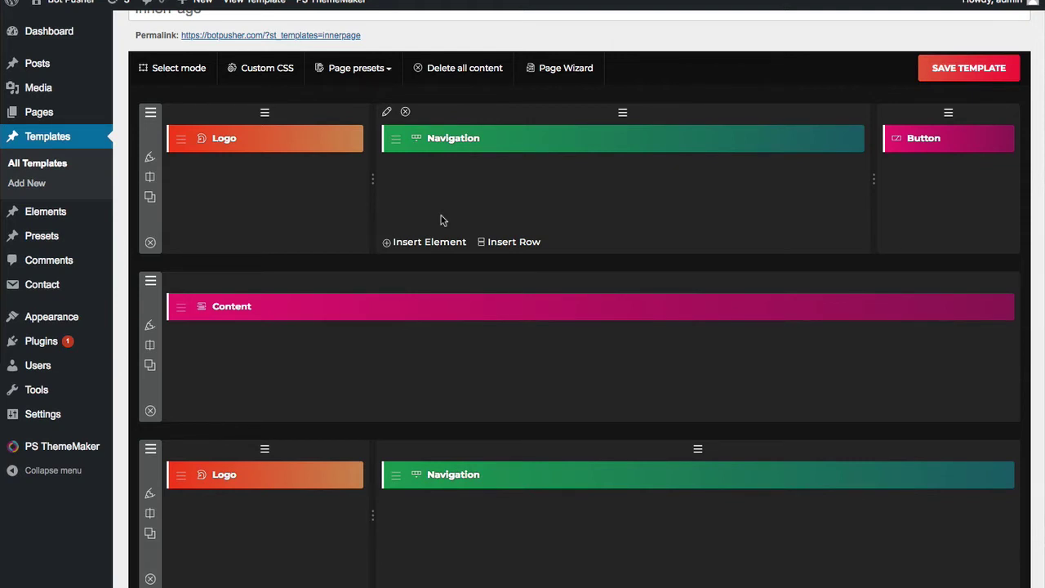
click(36, 183)
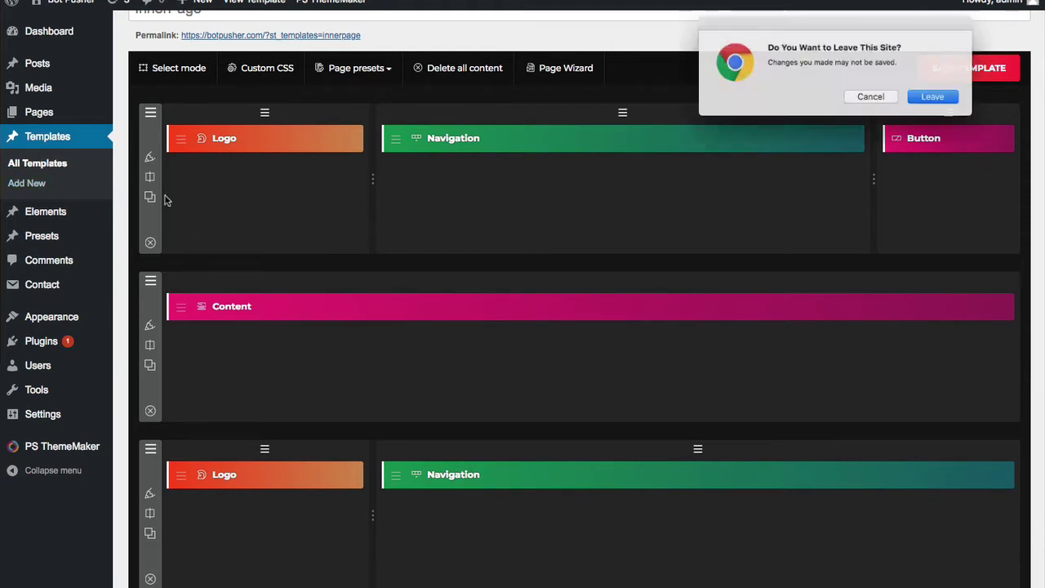
click(941, 99)
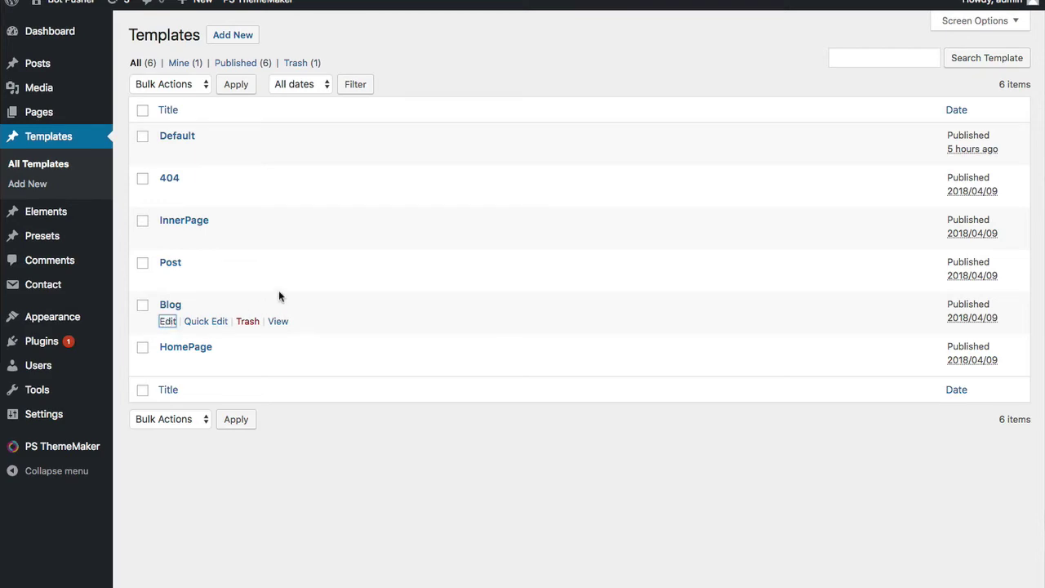
Step: Open the Blog template for editing and insert the saved "inner template" preset into its empty layout
key(Return)
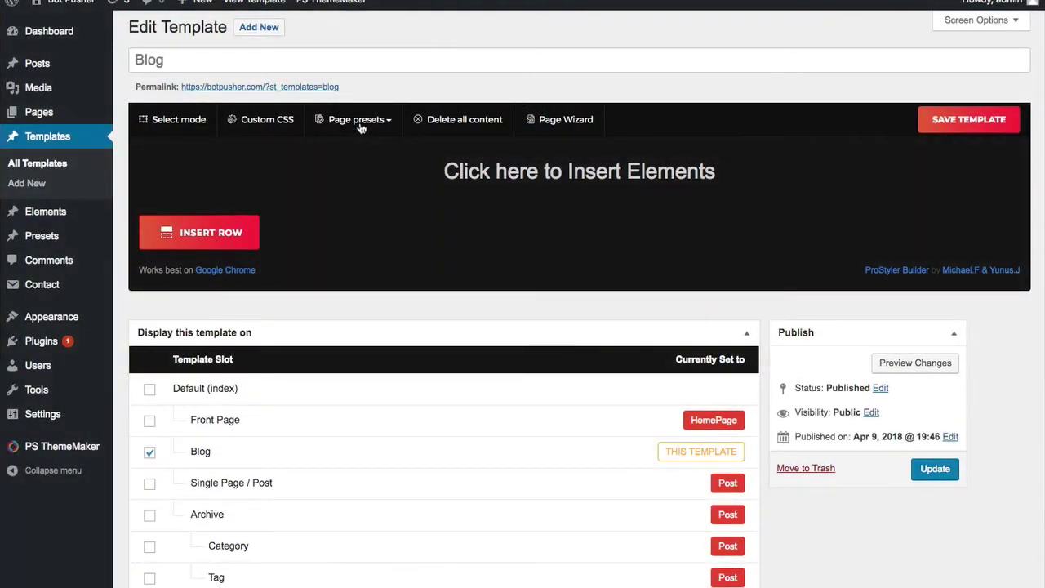
click(359, 122)
click(338, 171)
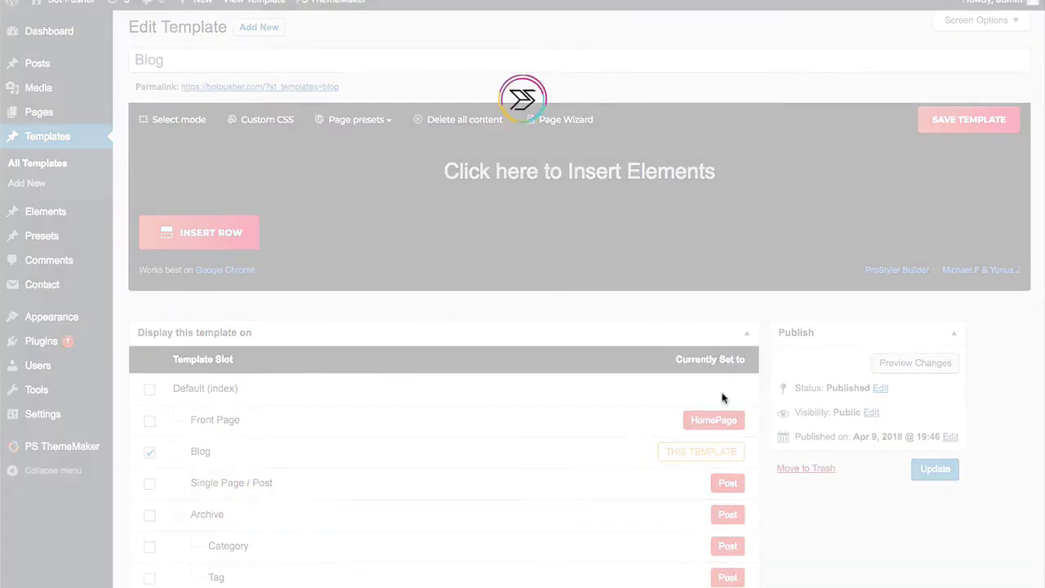
scroll(792, 520, down, 5)
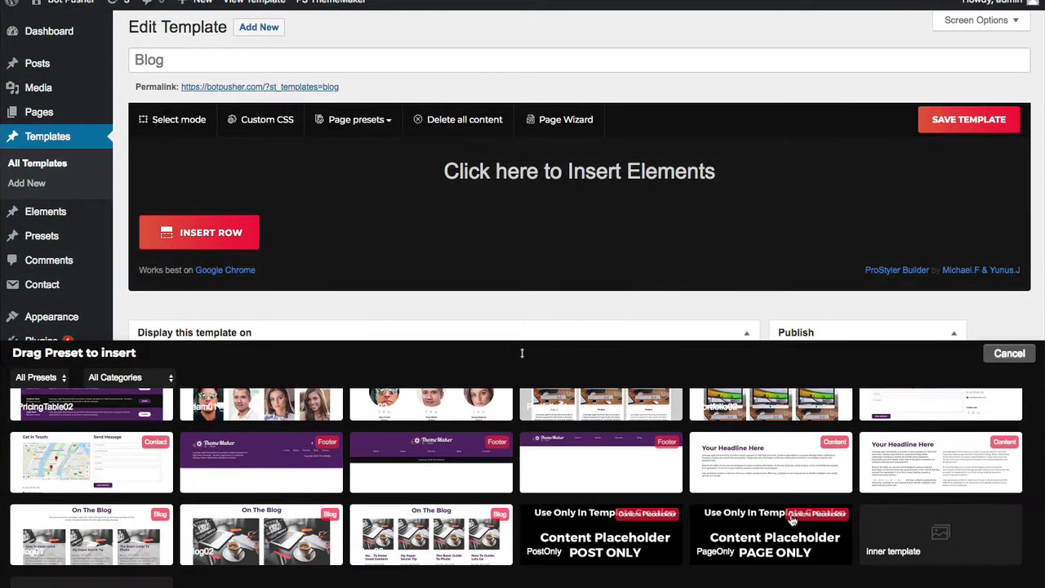
drag(946, 540, 387, 215)
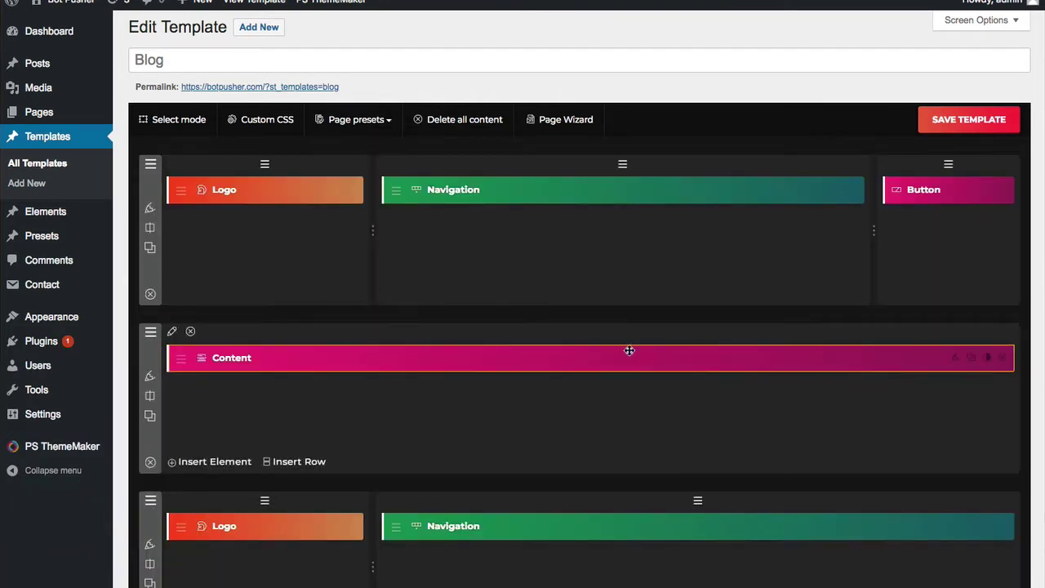
Step: Save the Blog template and return to the list of all templates, agreeing to leave the editor
click(969, 122)
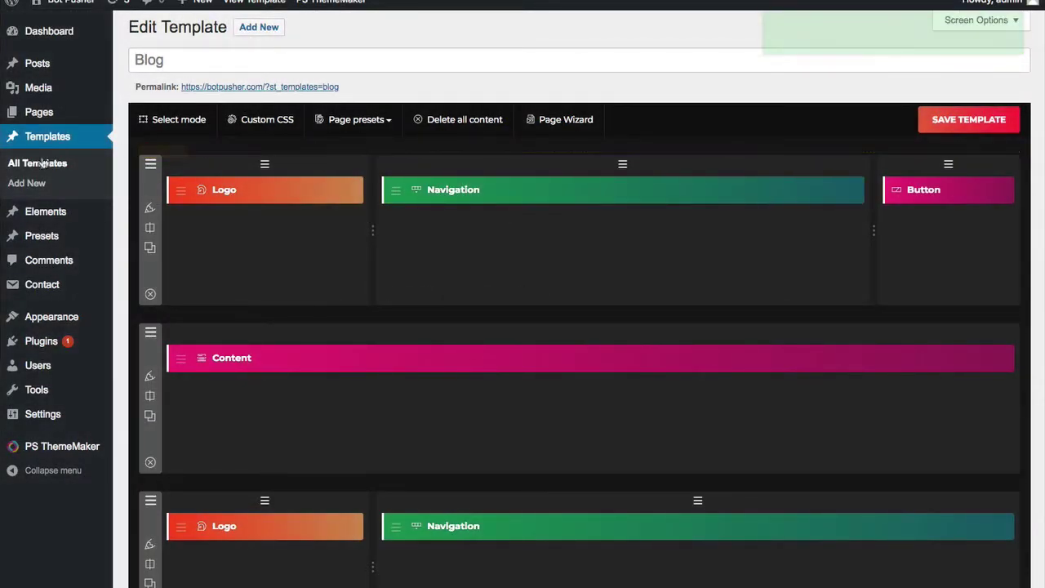
click(44, 165)
click(941, 99)
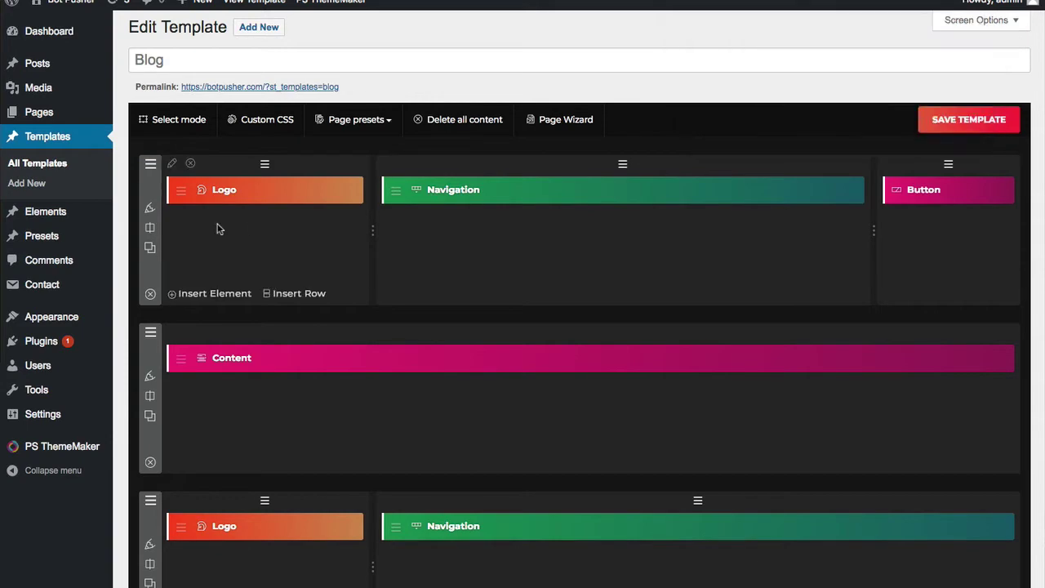
Step: Open the Post template for editing and load the saved "inner template" preset into its empty layout
click(167, 279)
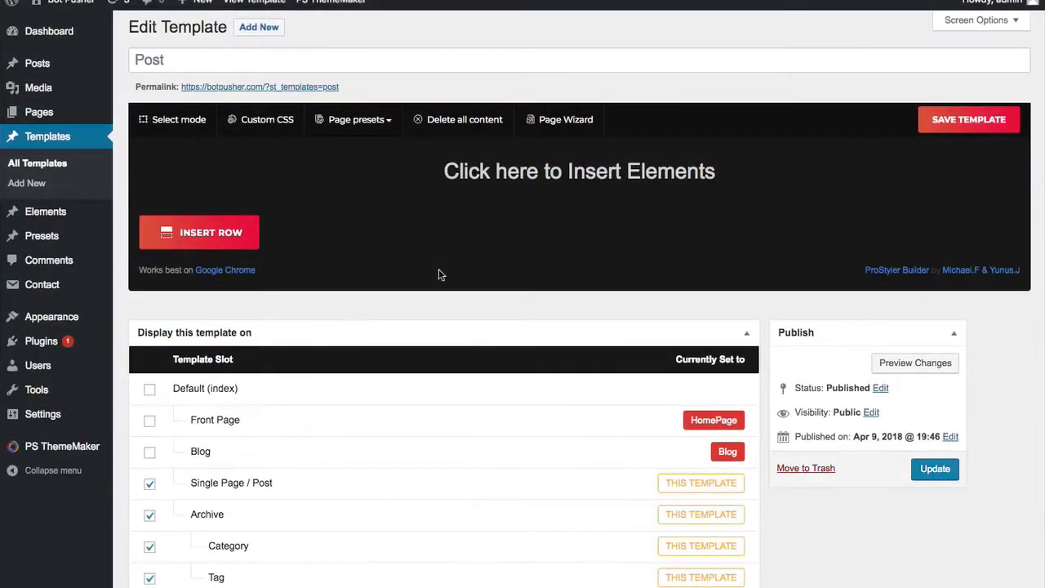
mouse_move(497, 233)
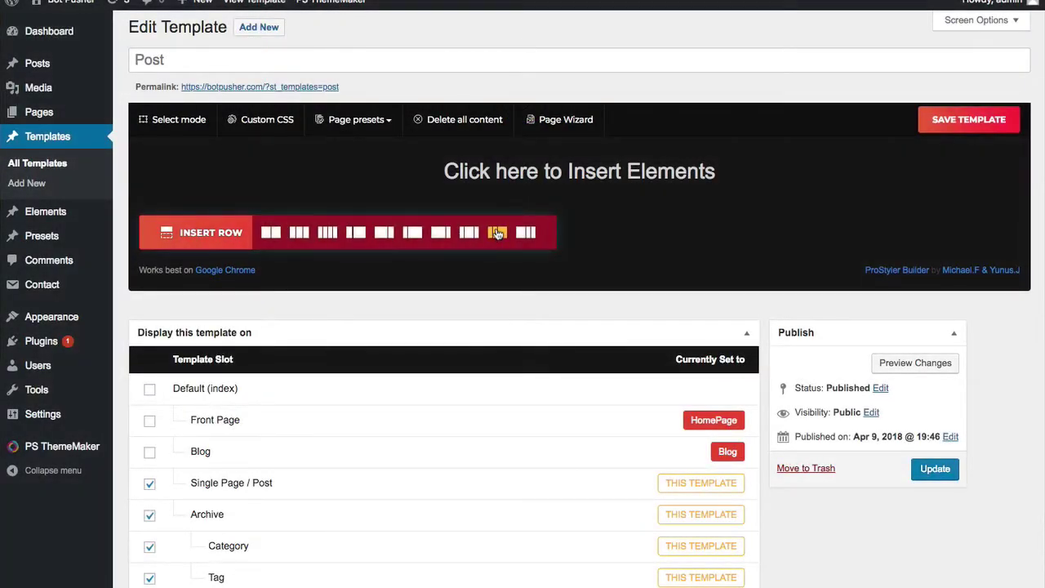
click(359, 122)
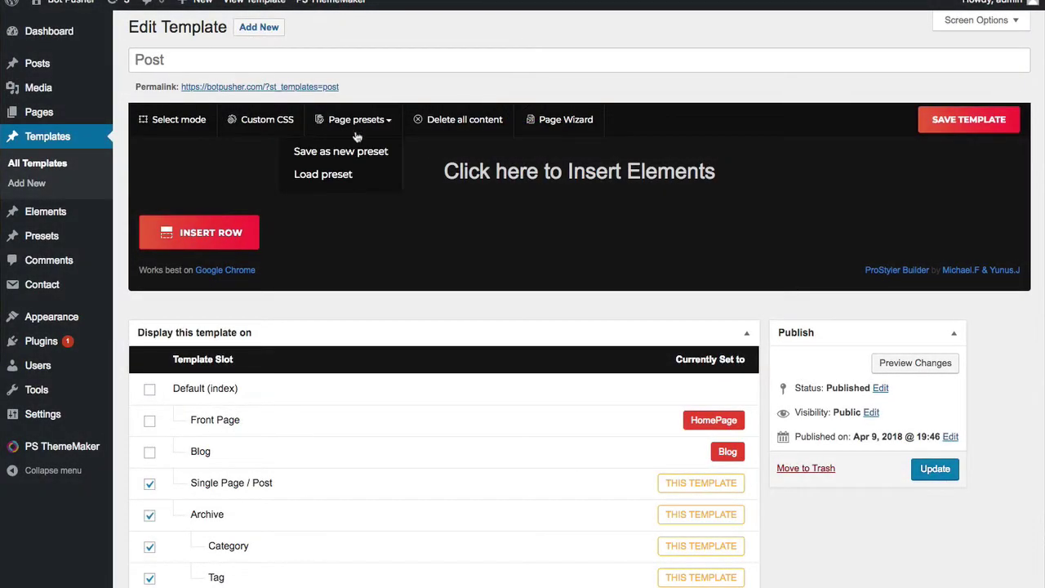
click(344, 175)
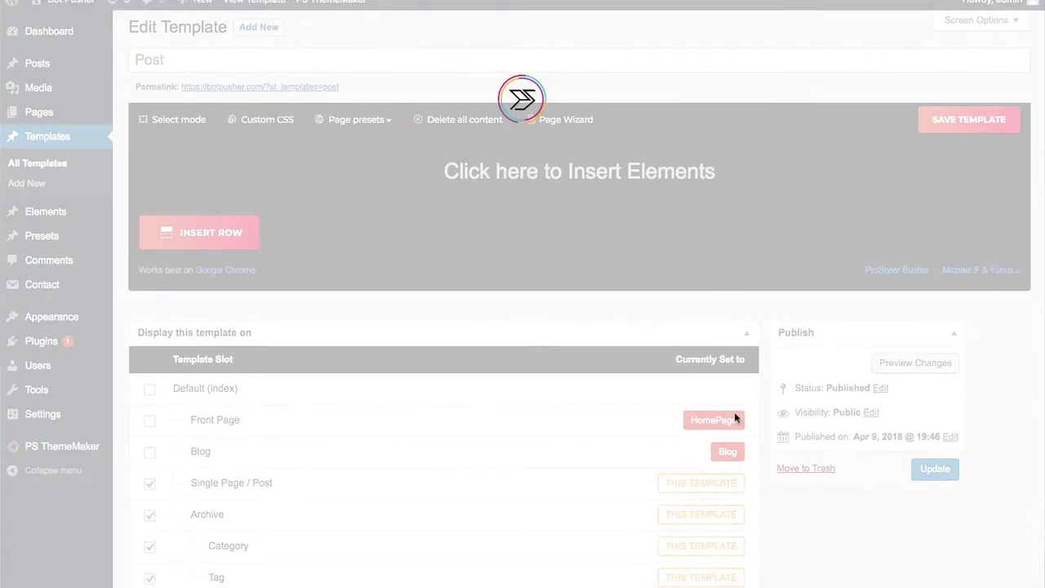
scroll(783, 453, down, 5)
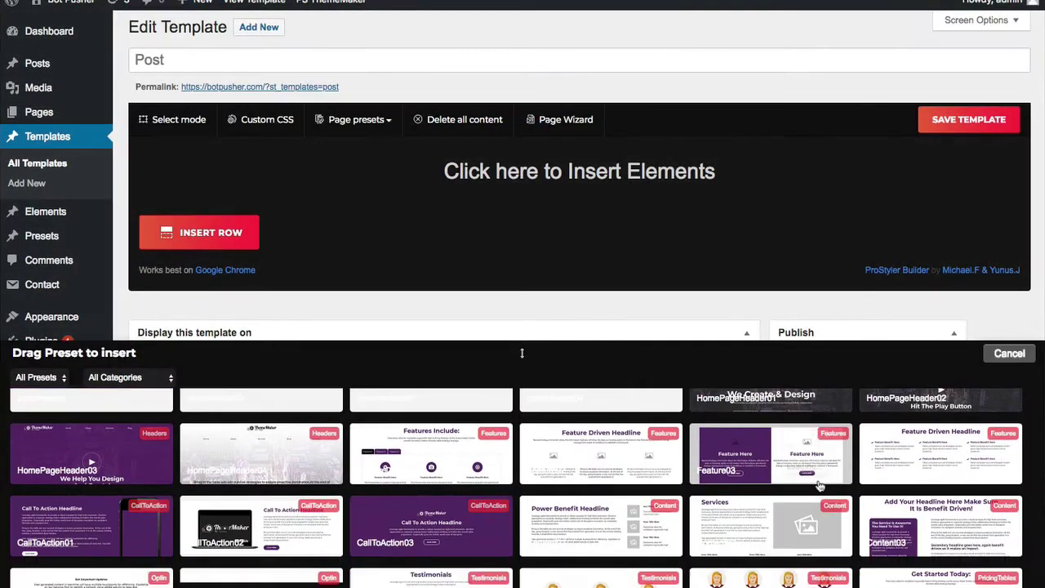
drag(933, 518, 506, 179)
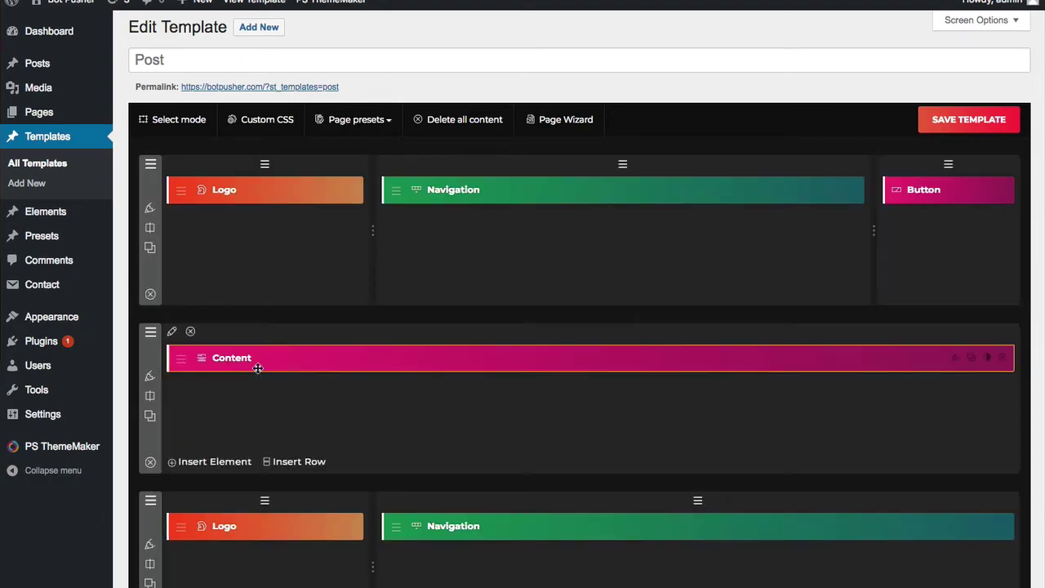
Step: Set Hide Posts Header and Hide Posts Footer to No for the Post template's Content element and save its settings
click(256, 366)
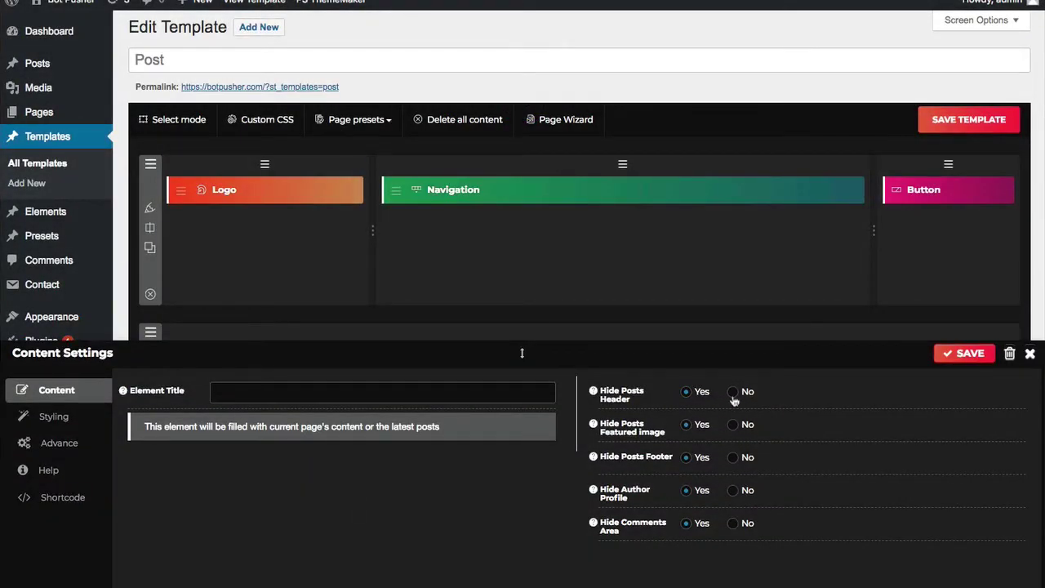
click(733, 392)
click(733, 459)
click(969, 357)
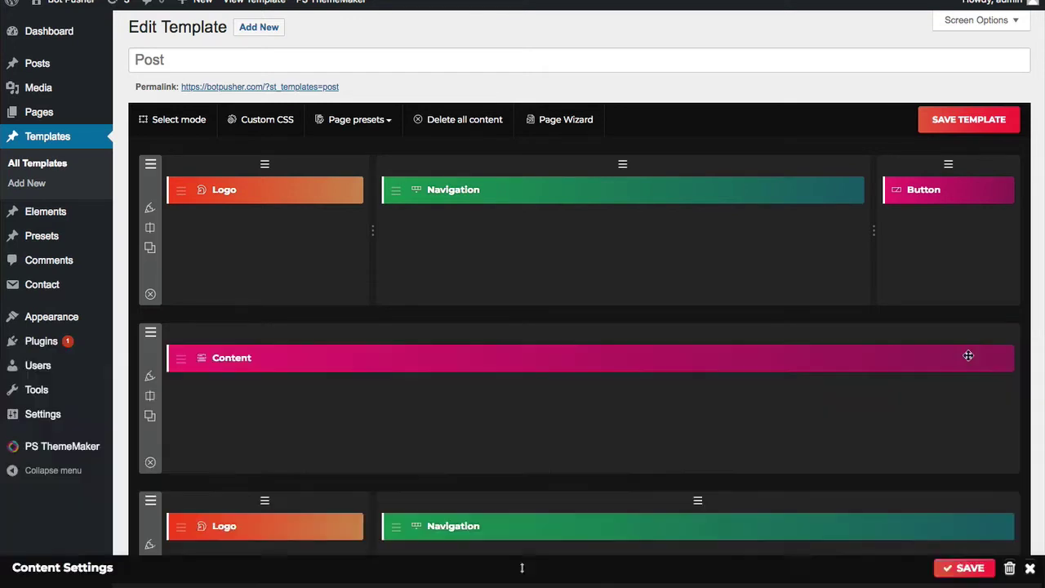
Step: Save the Post template, check the template slots it is displayed on, and update it
click(967, 125)
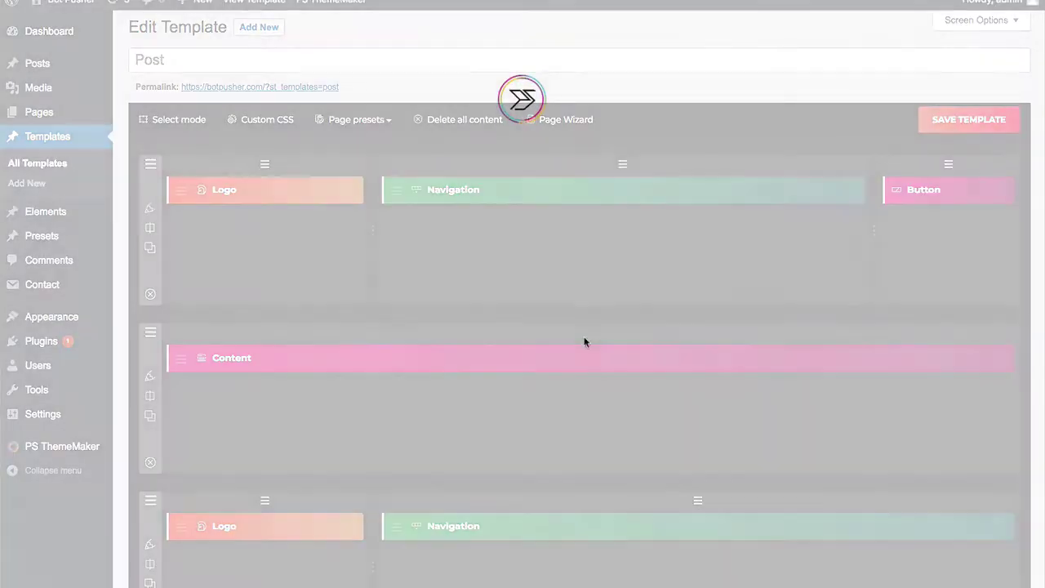
scroll(553, 358, down, 2)
scroll(553, 357, down, 10)
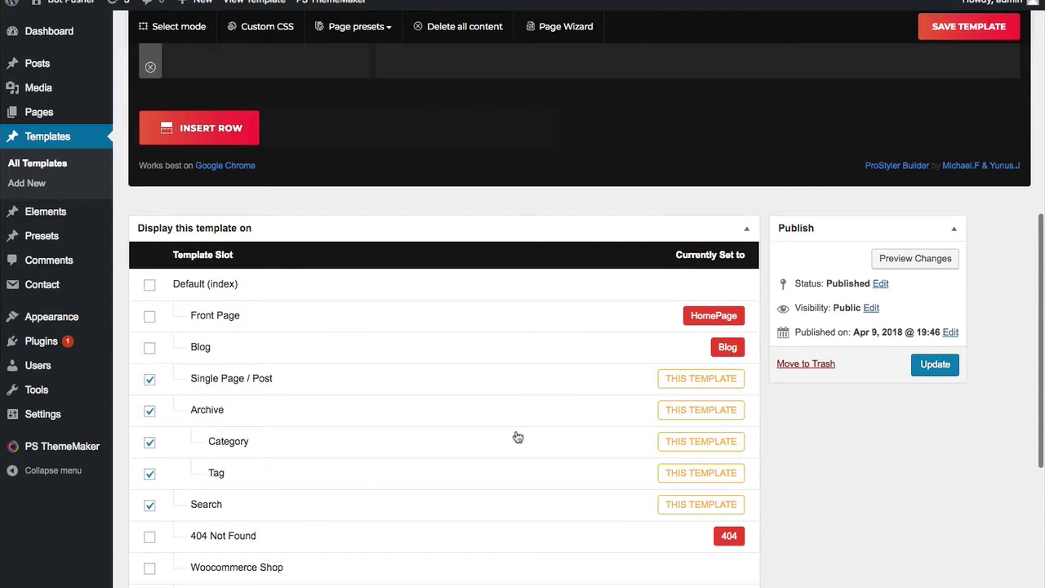
scroll(516, 437, up, 2)
click(936, 455)
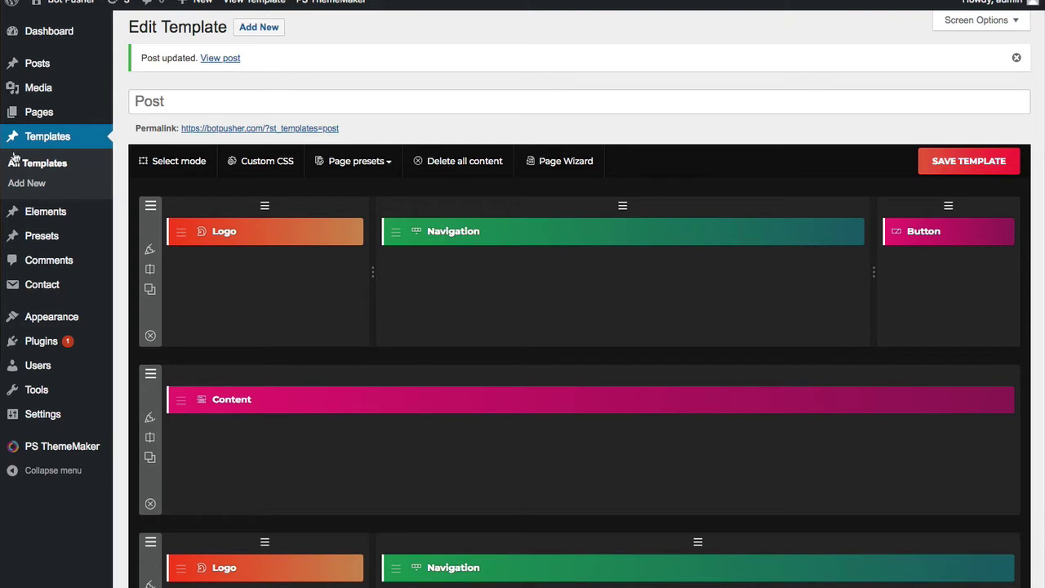
Step: Leave the template editor for the list of pages and open the Home page for editing
mouse_move(37, 119)
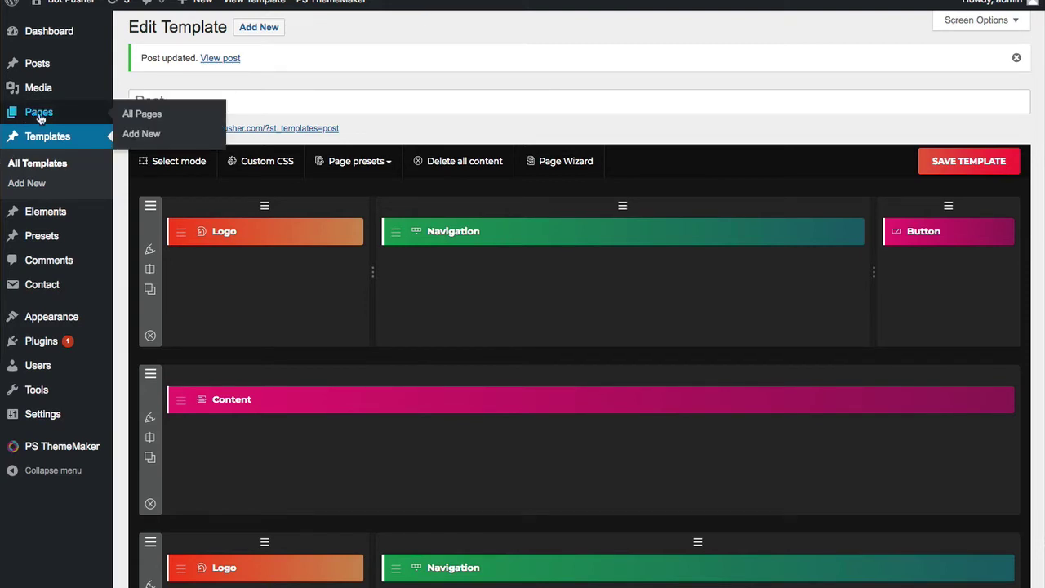
click(39, 118)
click(933, 103)
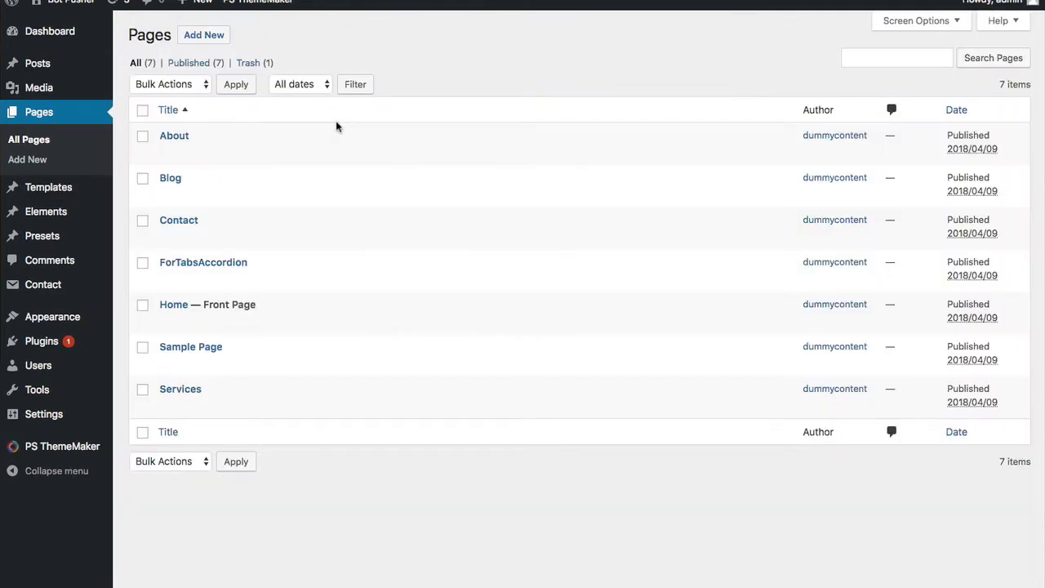
mouse_move(300, 319)
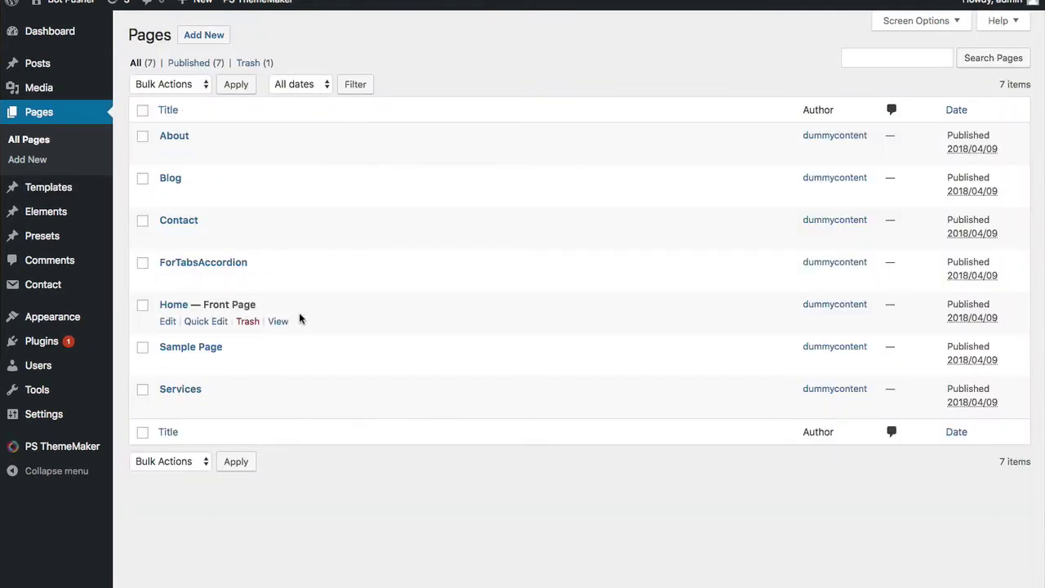
click(167, 321)
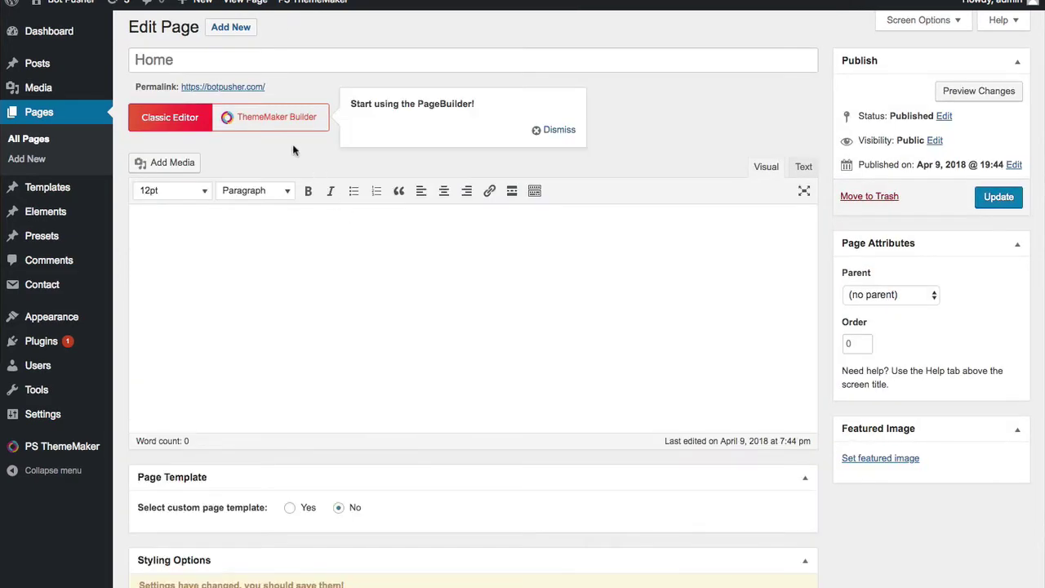
Step: Switch the Home page to the ThemeMaker Builder, dismiss the PageBuilder hint and open the Page Wizard
click(278, 117)
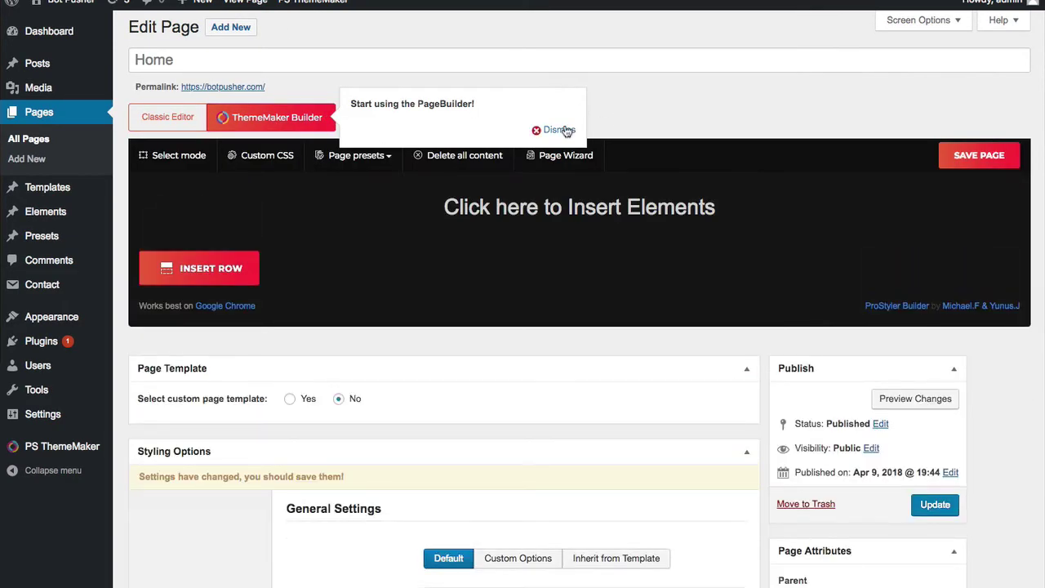
click(559, 130)
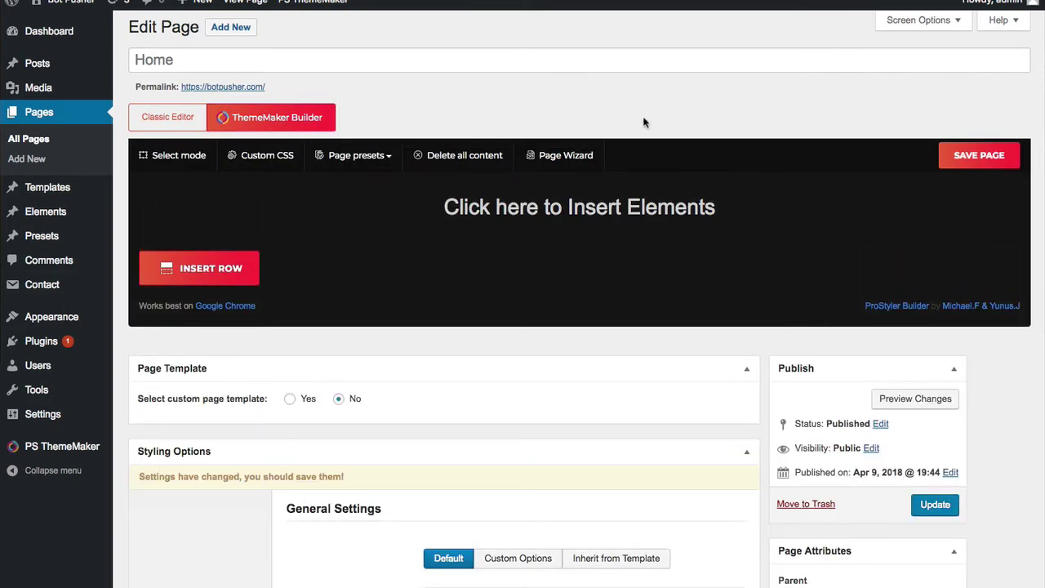
click(566, 158)
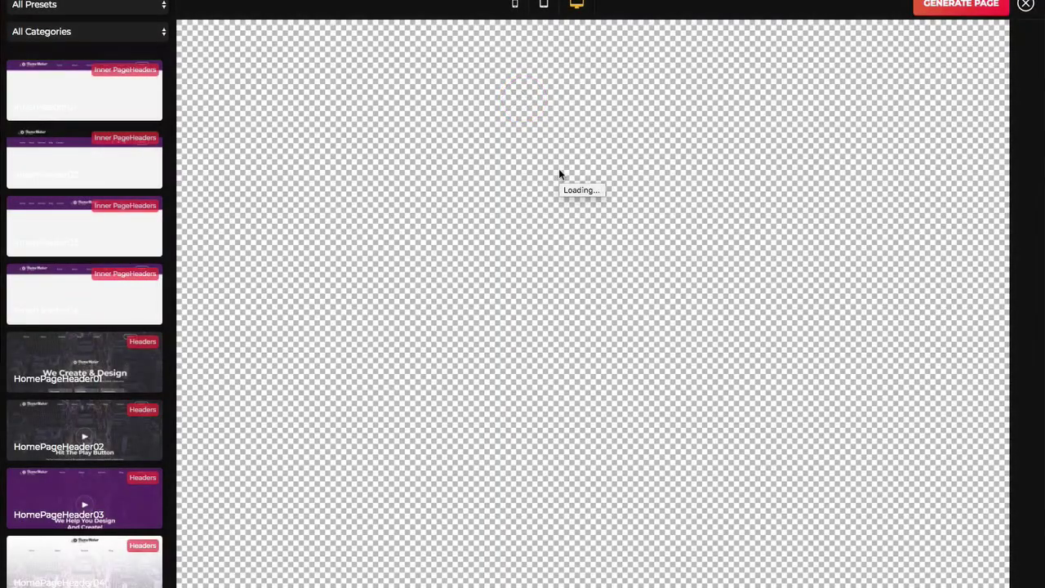
Step: Filter the wizard's presets to the Features category and add the Feature03 preset to the empty page canvas
click(86, 33)
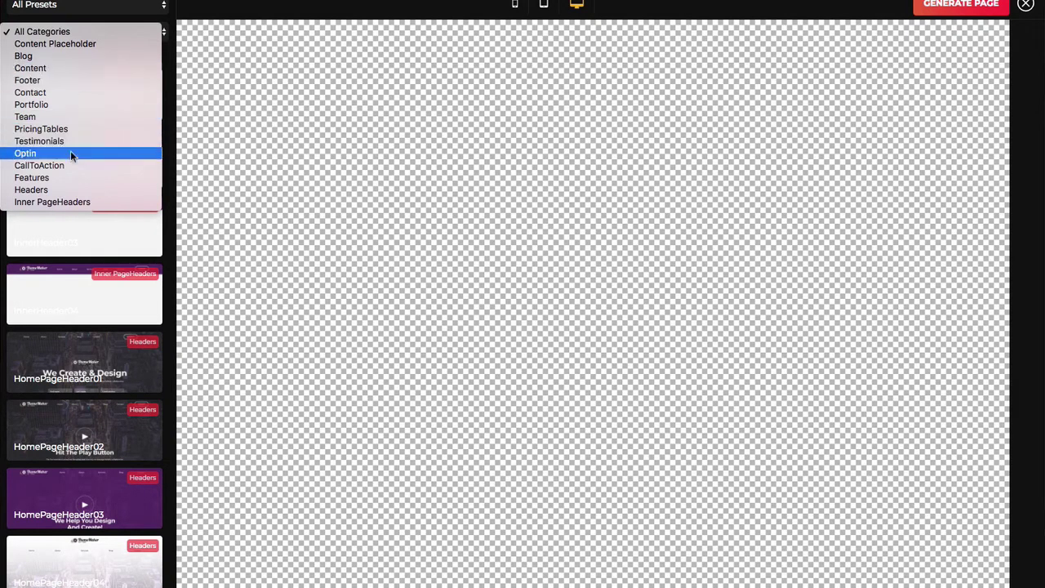
click(98, 178)
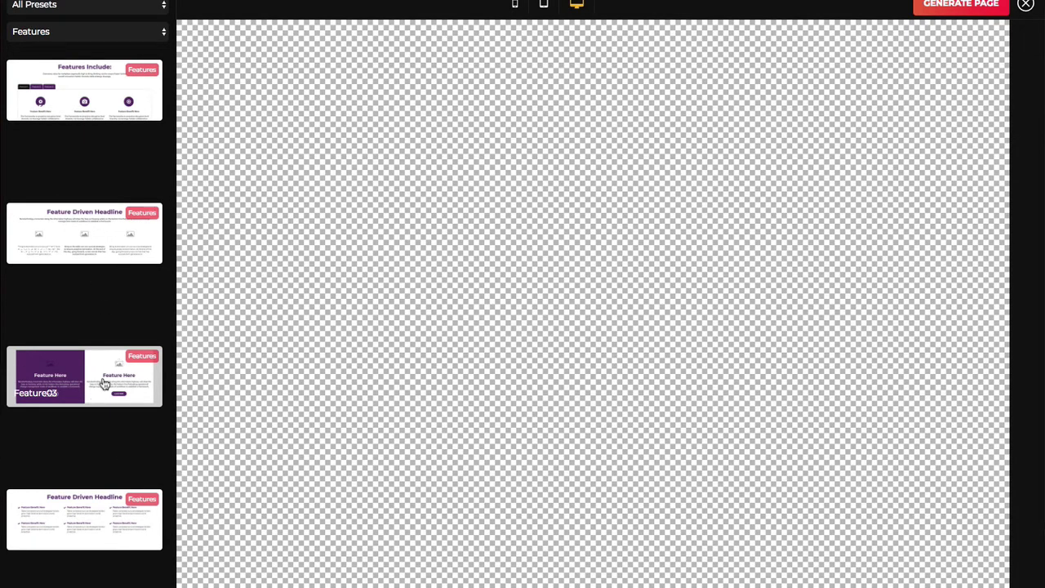
drag(103, 384, 560, 174)
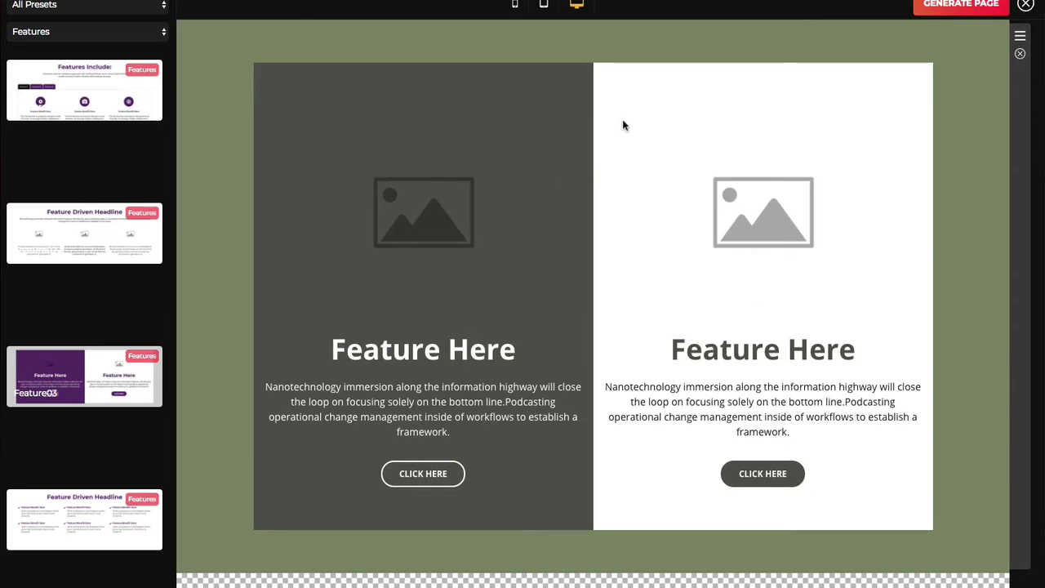
Step: Filter the presets to CallToAction, add CallToAction02 below the features section and review the two sections
click(83, 33)
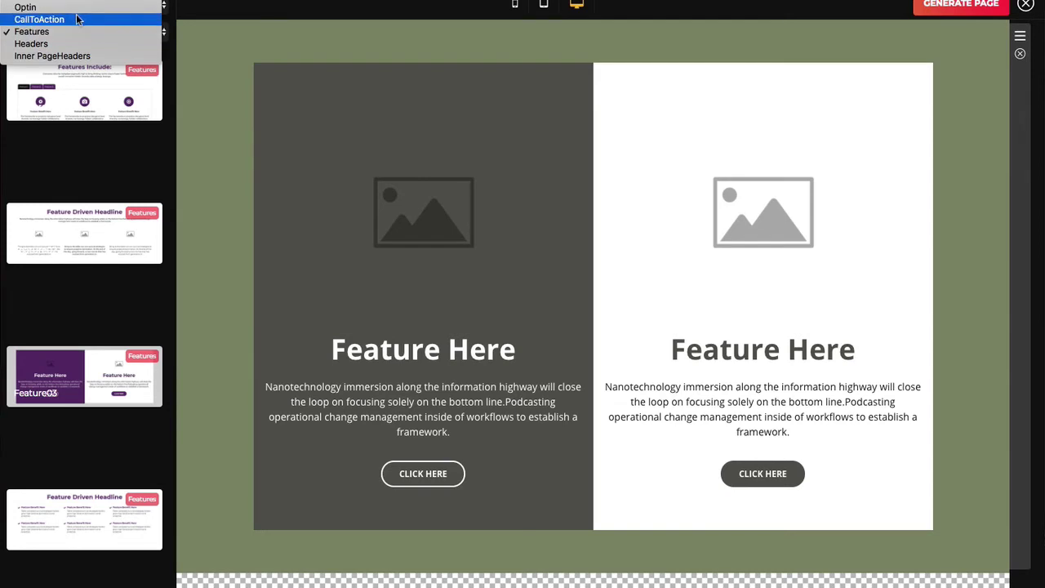
click(78, 19)
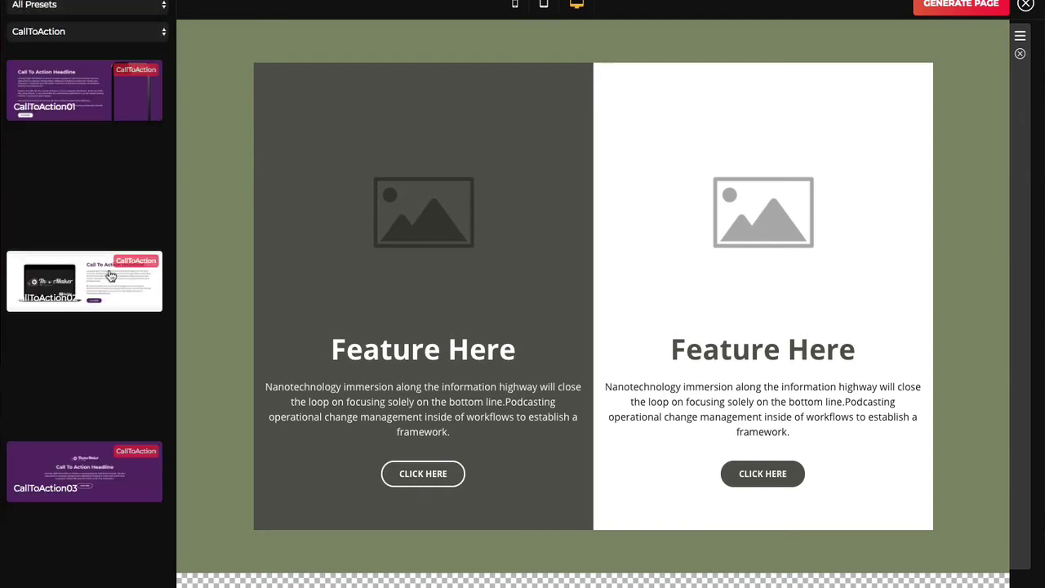
drag(73, 290, 601, 529)
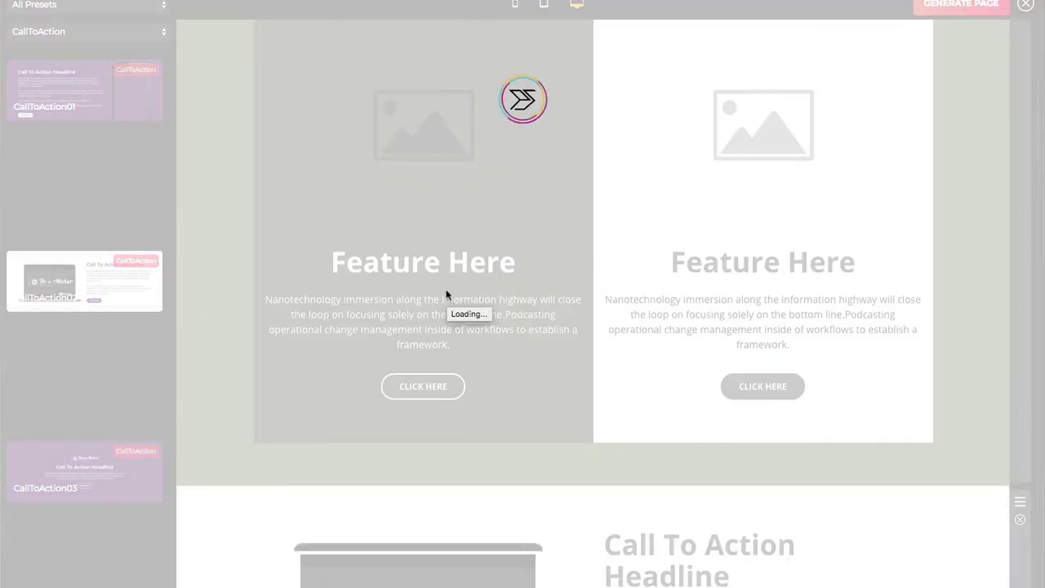
scroll(446, 293, down, 3)
scroll(446, 294, up, 4)
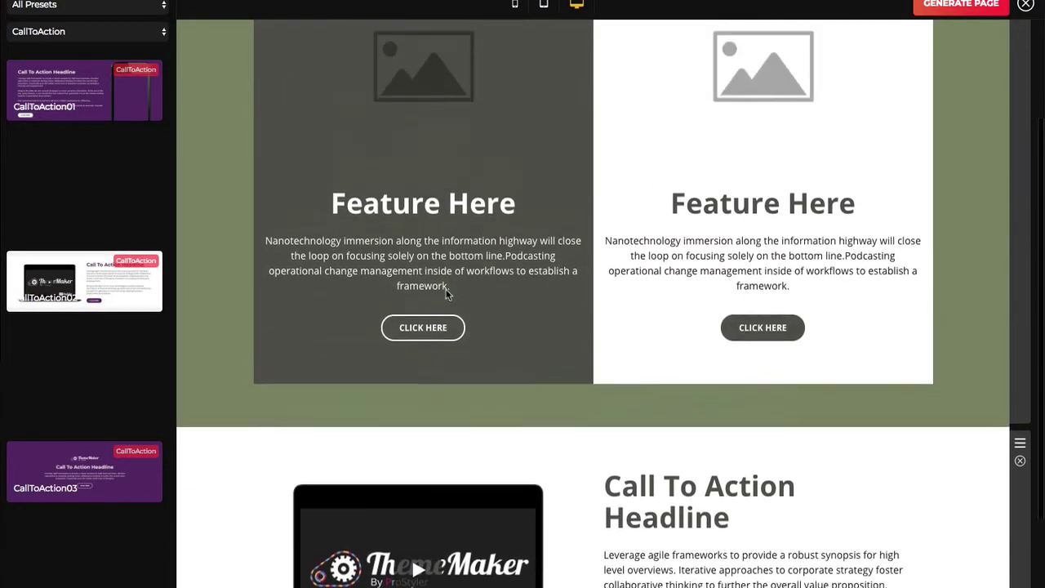
scroll(446, 294, down, 4)
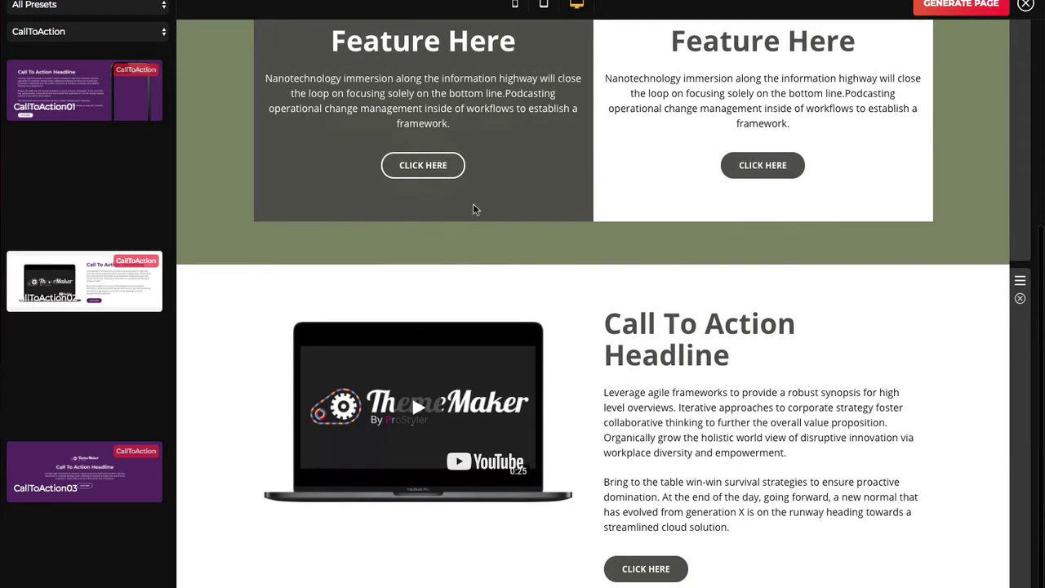
scroll(472, 209, up, 4)
scroll(463, 205, down, 2)
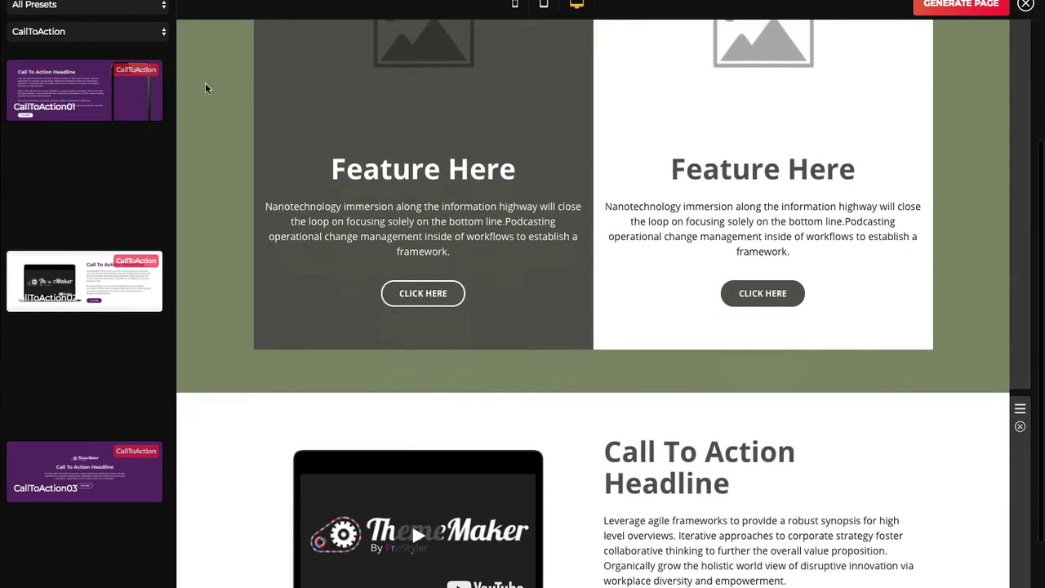
Step: Filter the presets to Testimonials and add the stacked preset with the Testimonials heading below the call-to-action section
click(128, 32)
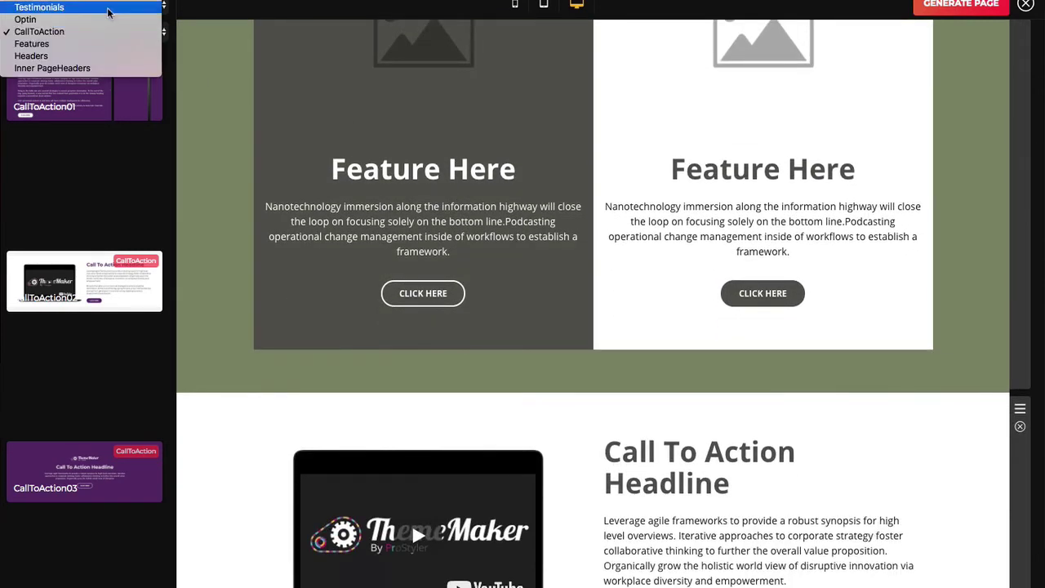
click(107, 10)
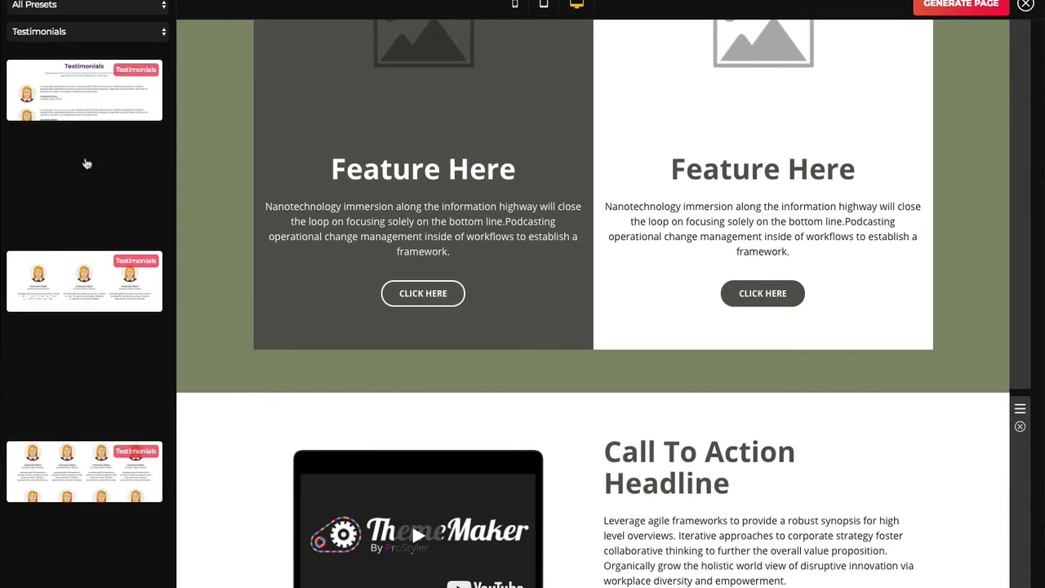
drag(88, 104, 563, 514)
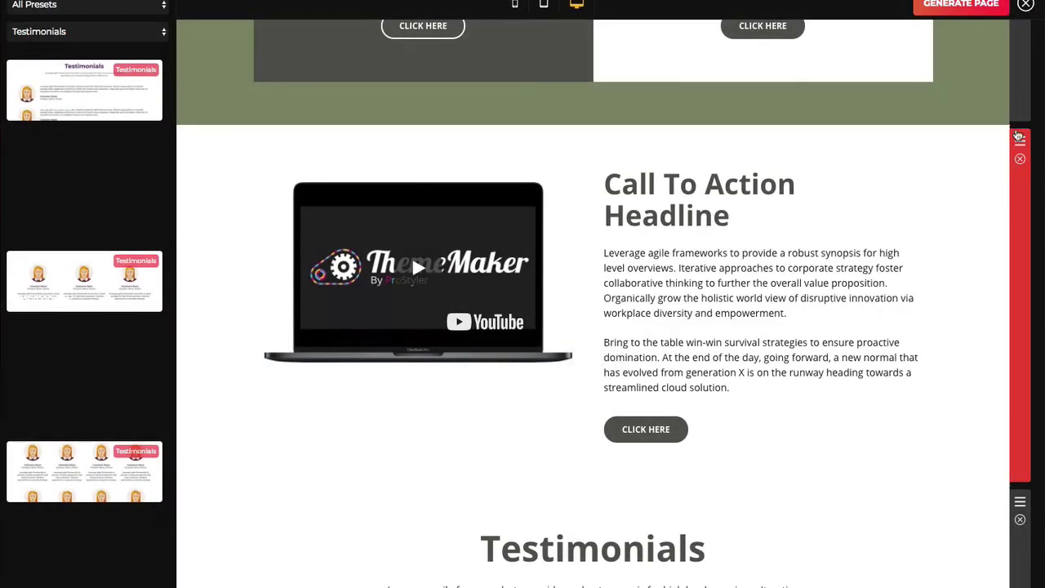
scroll(580, 289, down, 5)
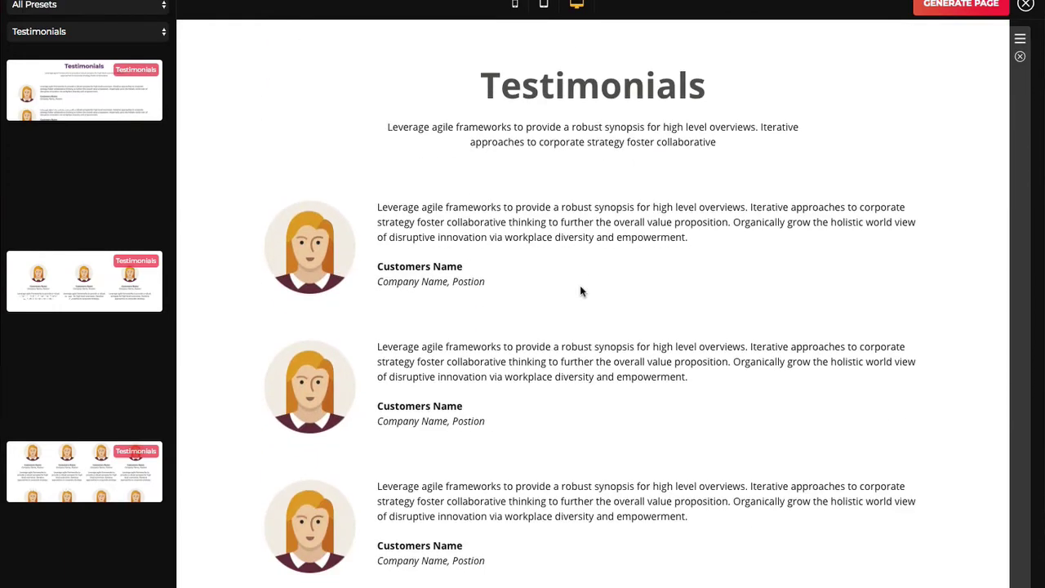
Step: Filter the presets to Team, add the four-member Meet The Team preset below the testimonials and review the composed page
click(116, 34)
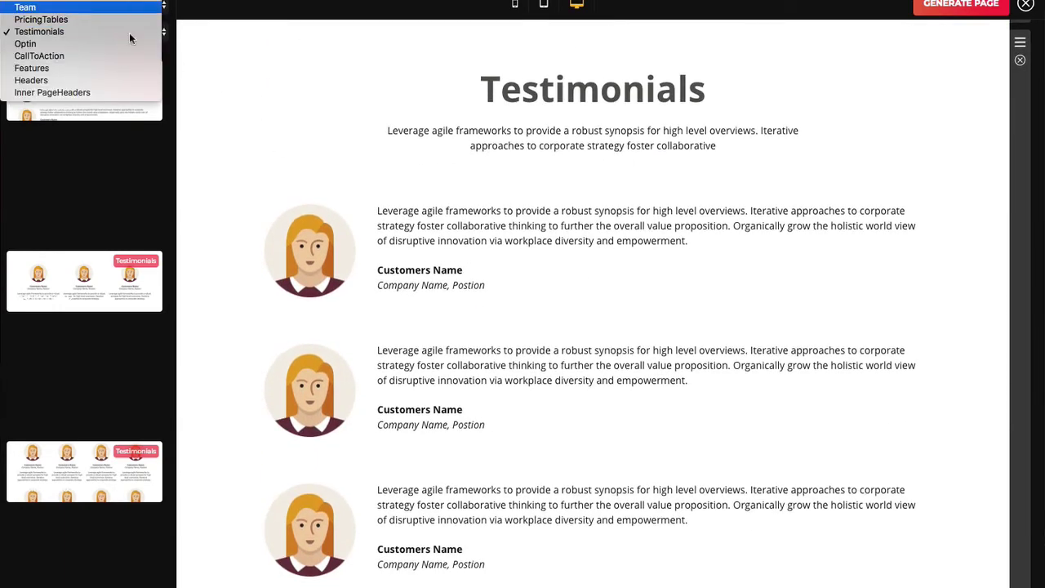
click(122, 8)
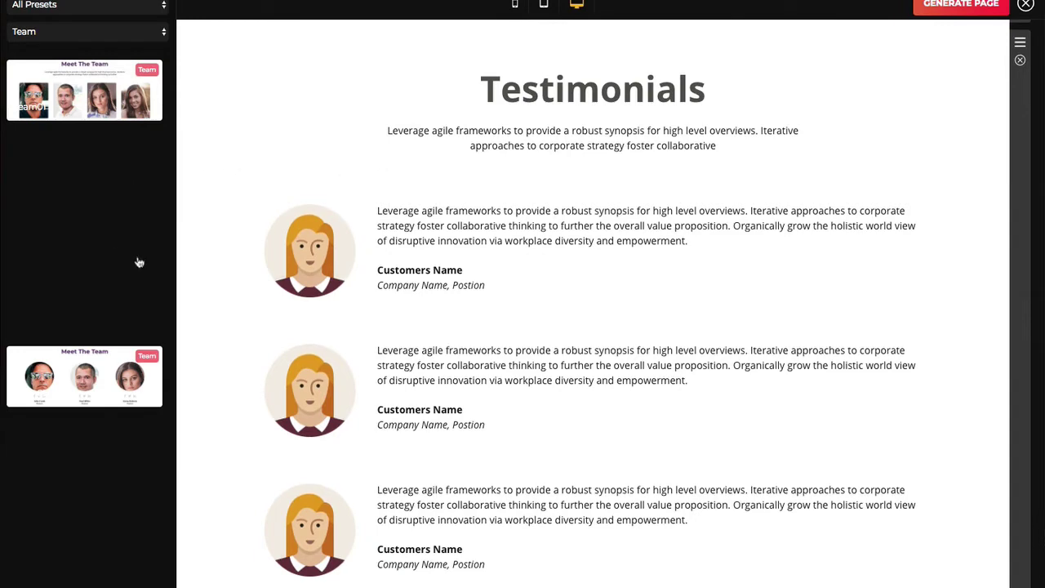
drag(101, 107, 595, 527)
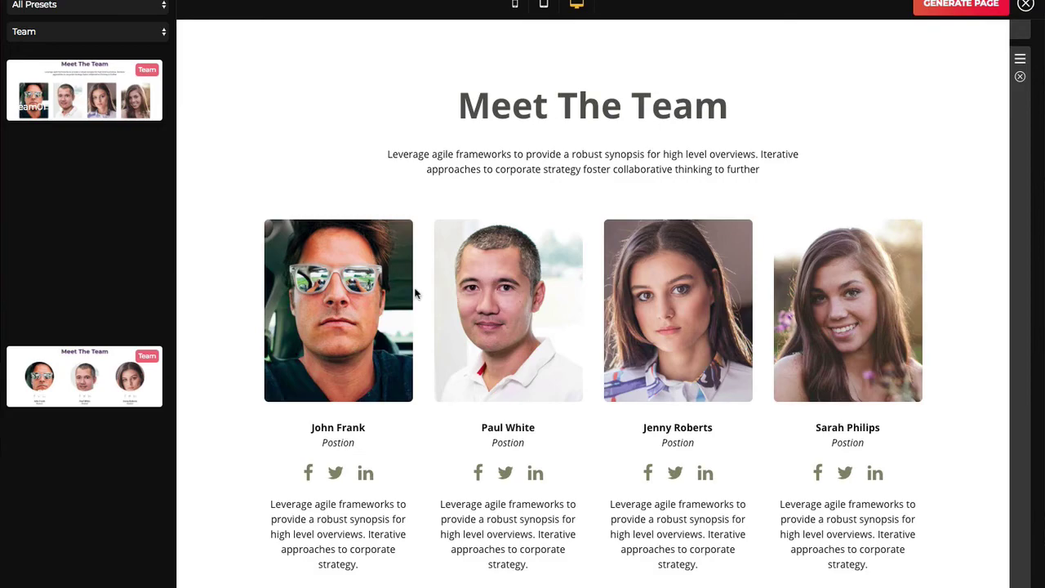
scroll(414, 293, up, 15)
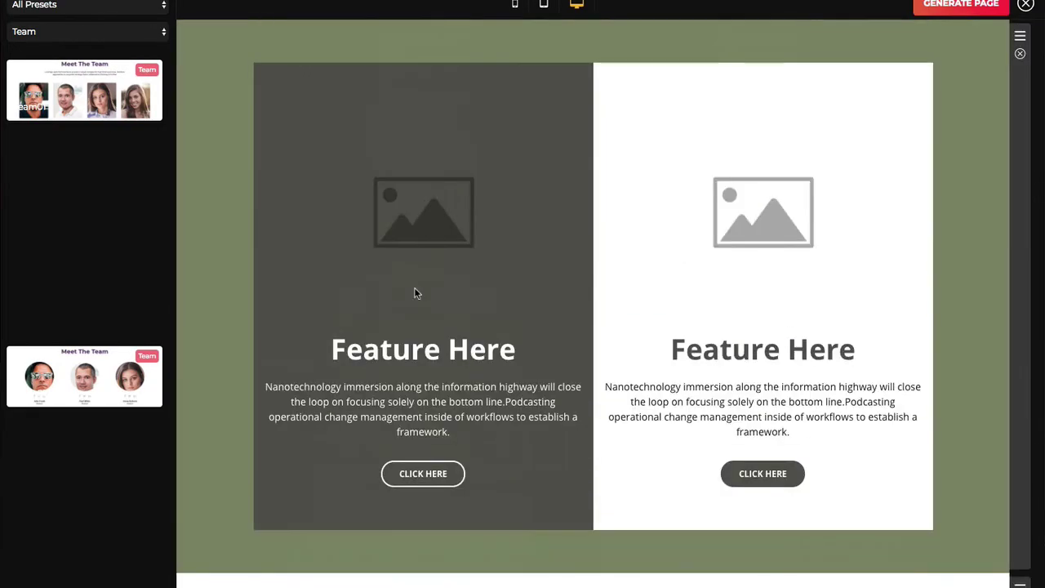
scroll(415, 293, down, 13)
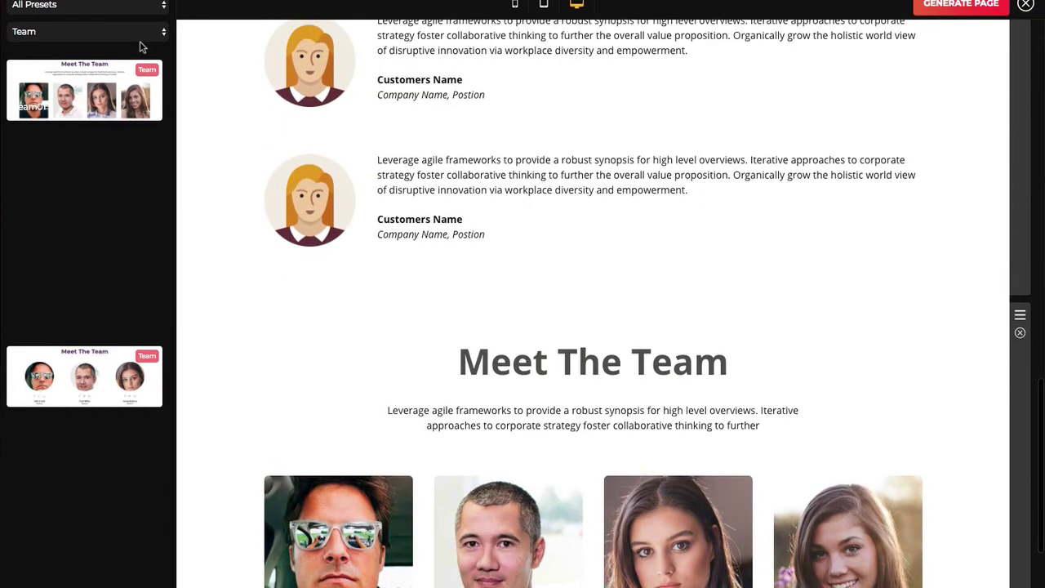
Step: Generate the page from the composed wizard sections, keeping the Team category filter, and confirm
click(137, 34)
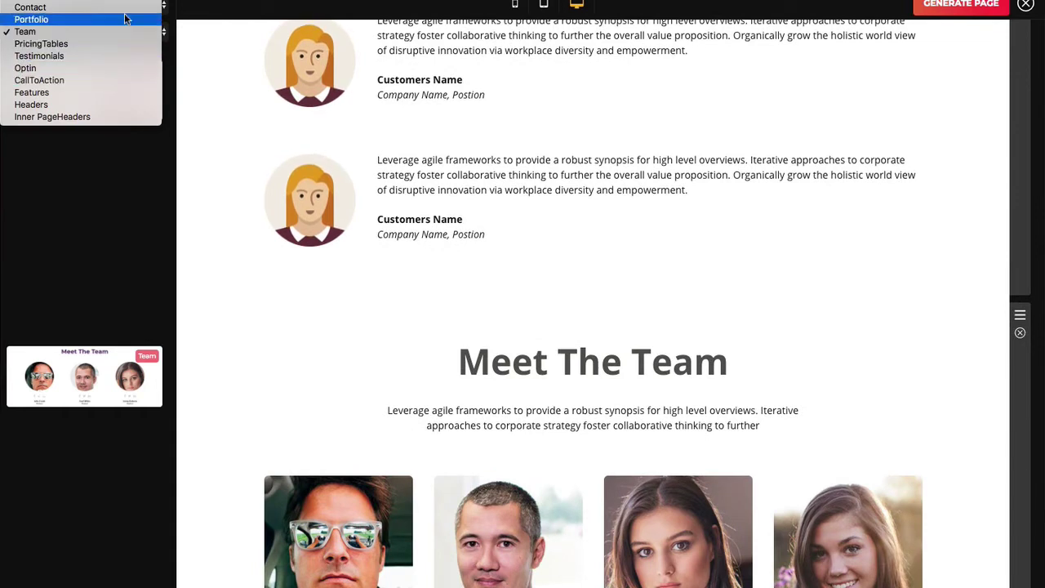
click(857, 73)
click(954, 5)
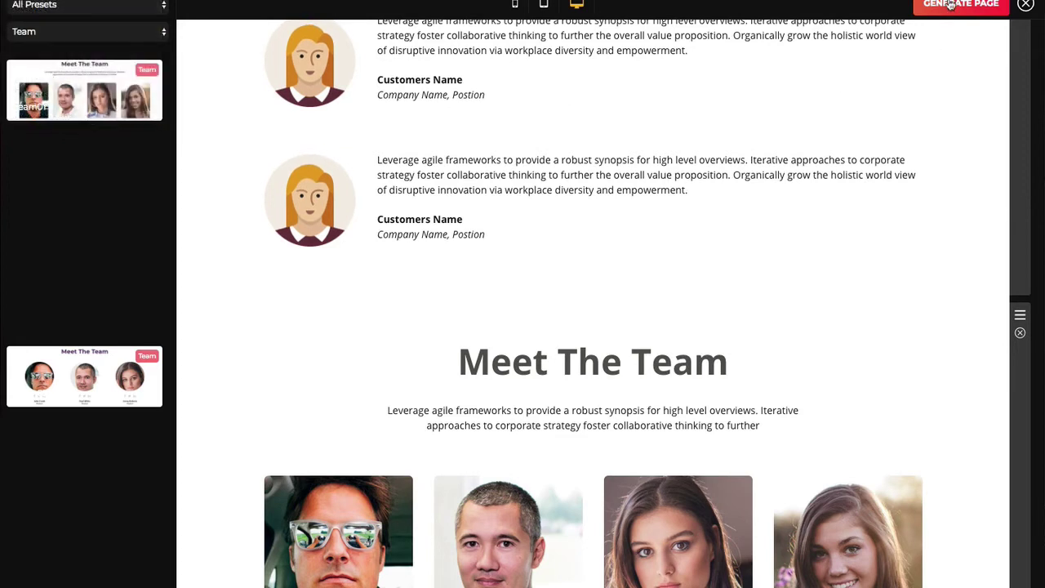
click(659, 68)
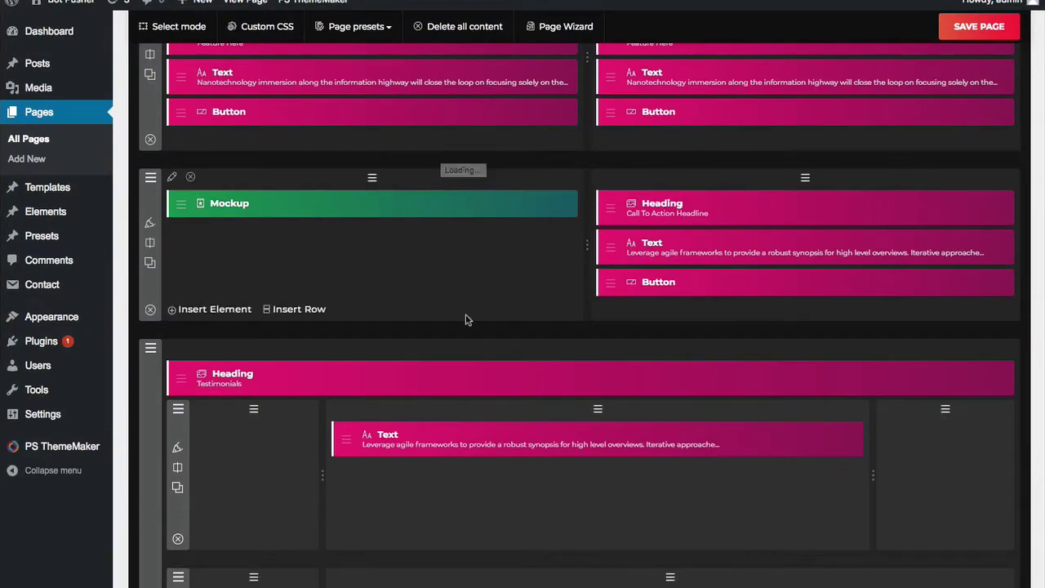
Step: Examine the generated features, call-to-action, testimonials and team rows in the Home page's builder layout
scroll(469, 319, down, 3)
scroll(469, 320, down, 15)
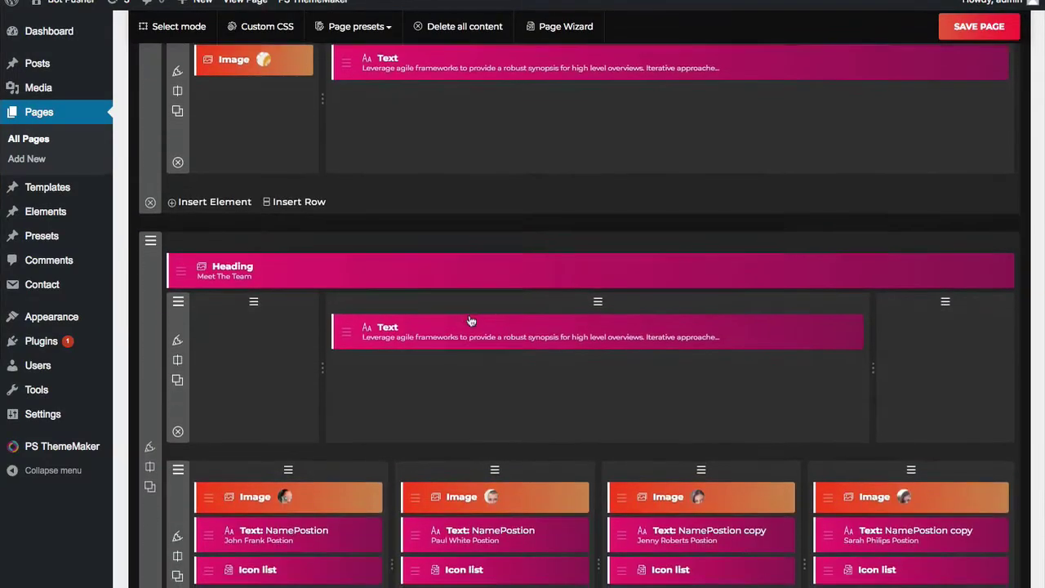
scroll(471, 321, up, 15)
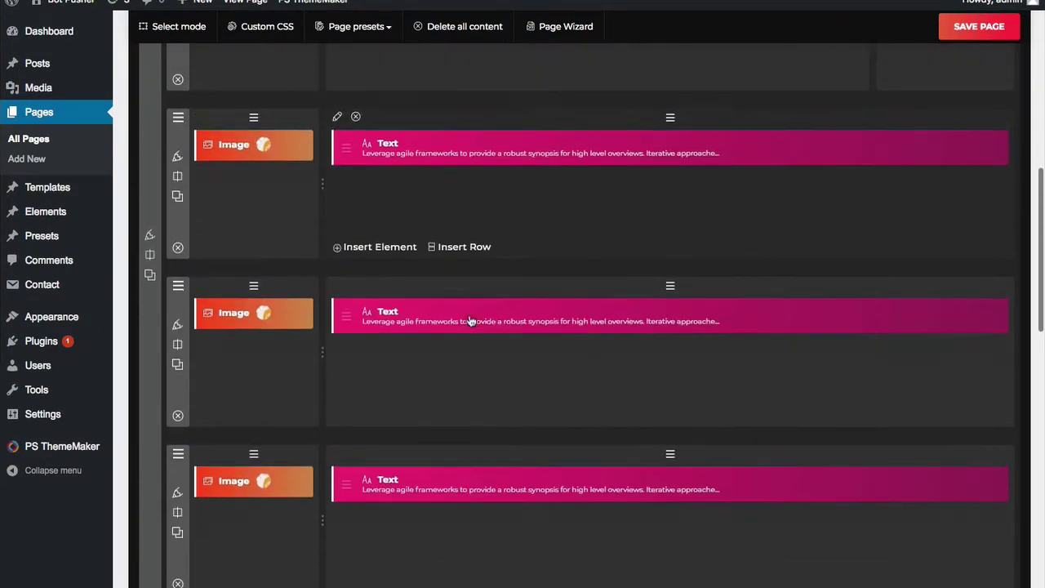
scroll(471, 320, up, 8)
scroll(469, 315, down, 3)
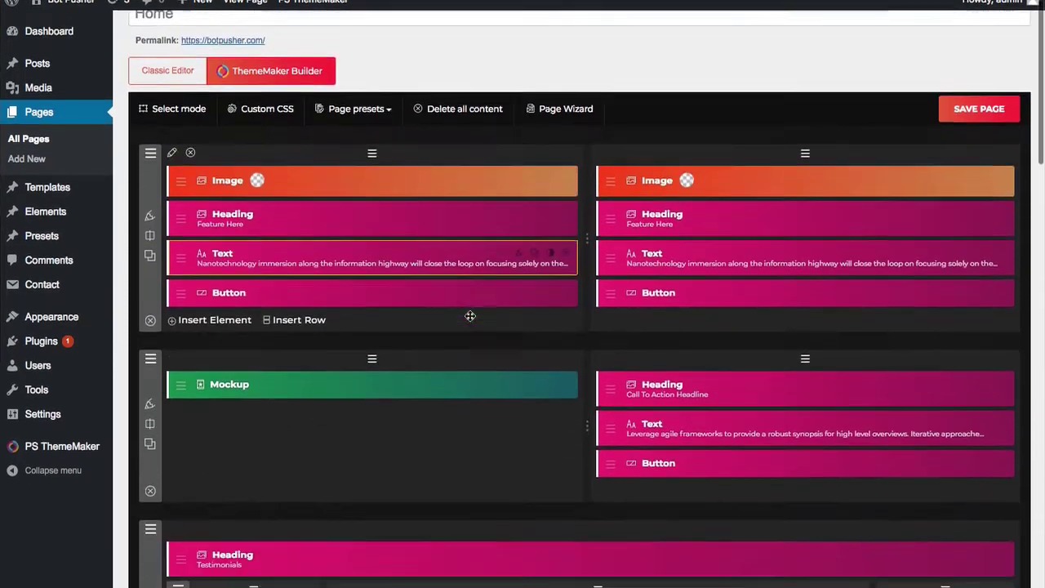
scroll(490, 253, up, 2)
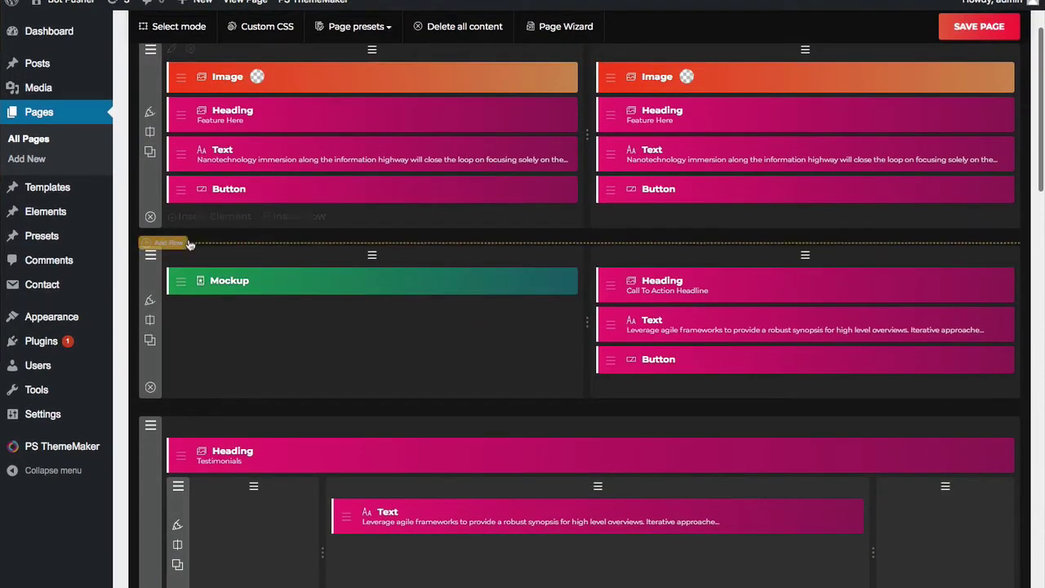
scroll(327, 288, down, 3)
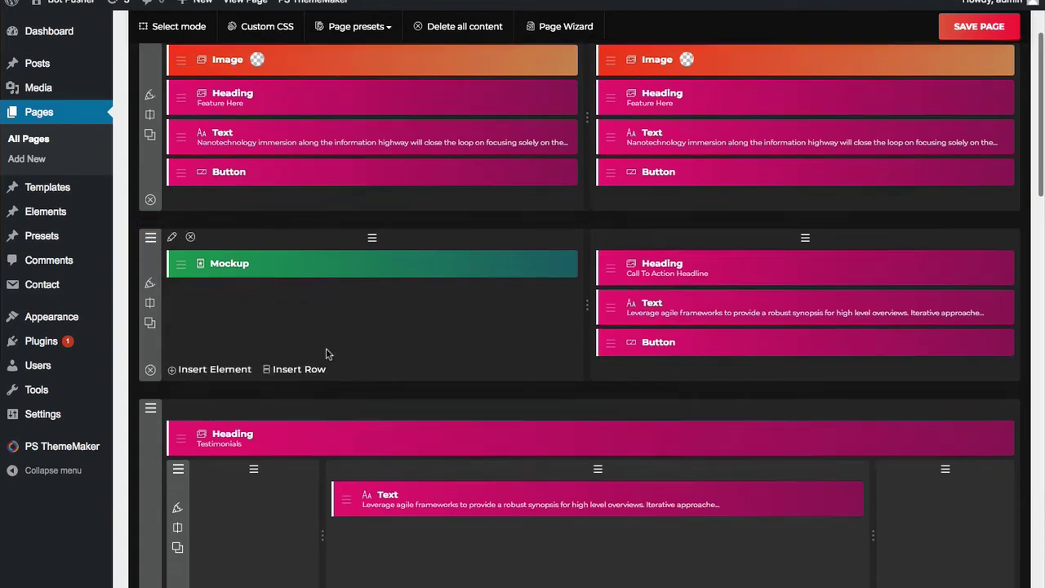
scroll(253, 349, down, 2)
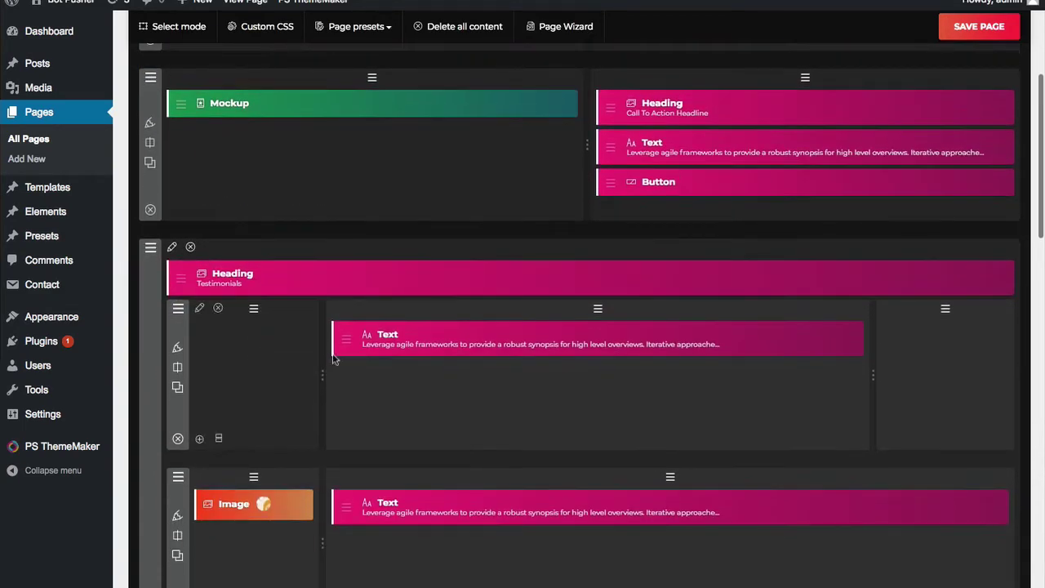
scroll(235, 282, up, 6)
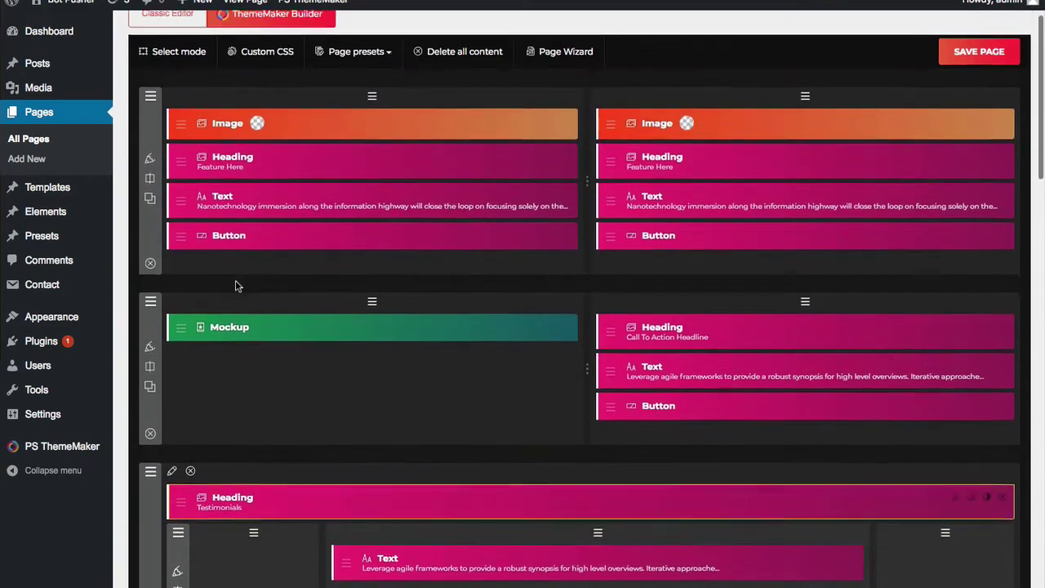
scroll(235, 282, down, 5)
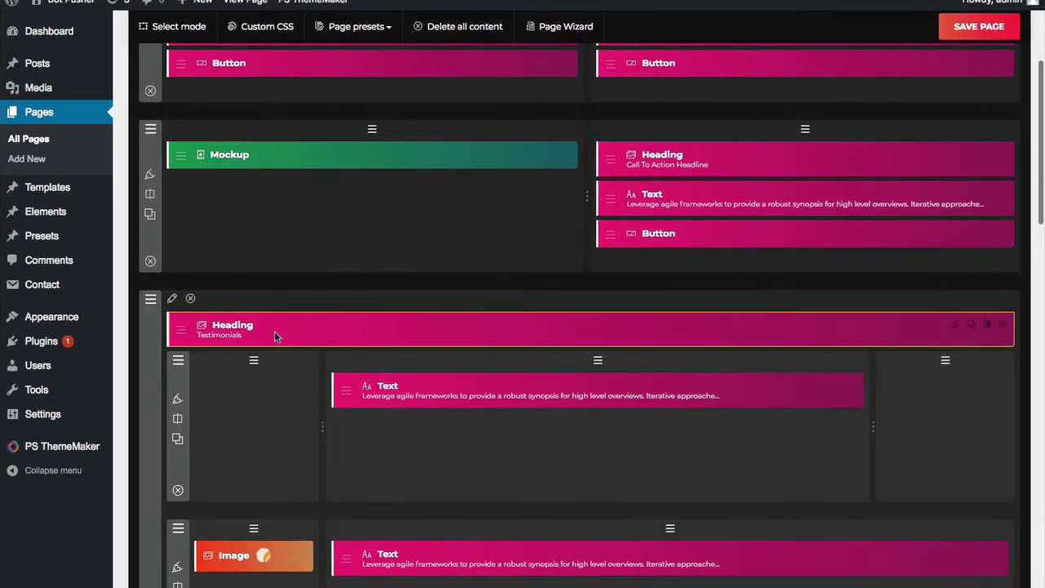
Step: Inspect the Content, Styling and Advance settings of the Testimonials heading, then close them without changes
click(275, 330)
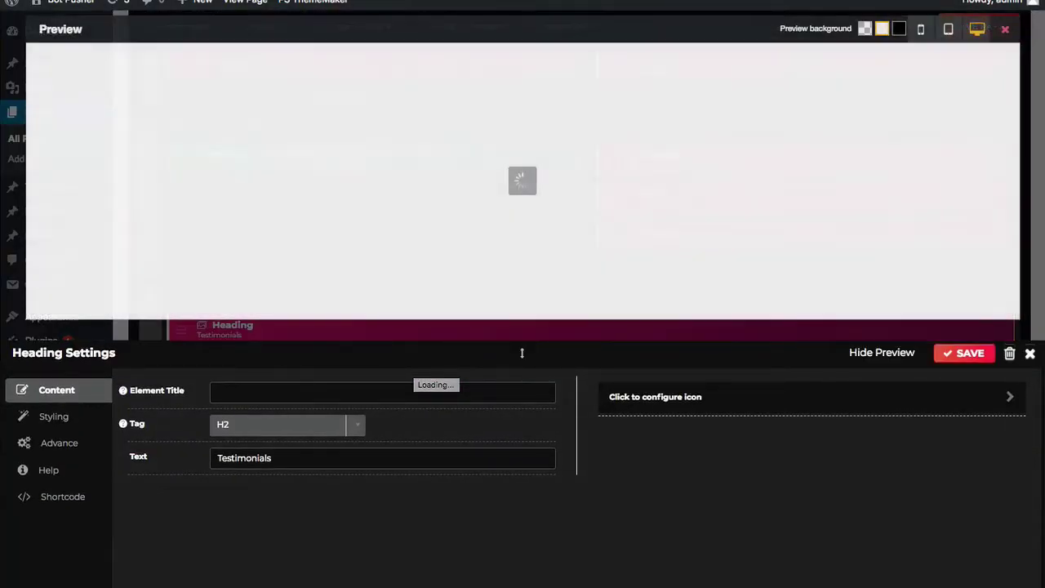
click(51, 418)
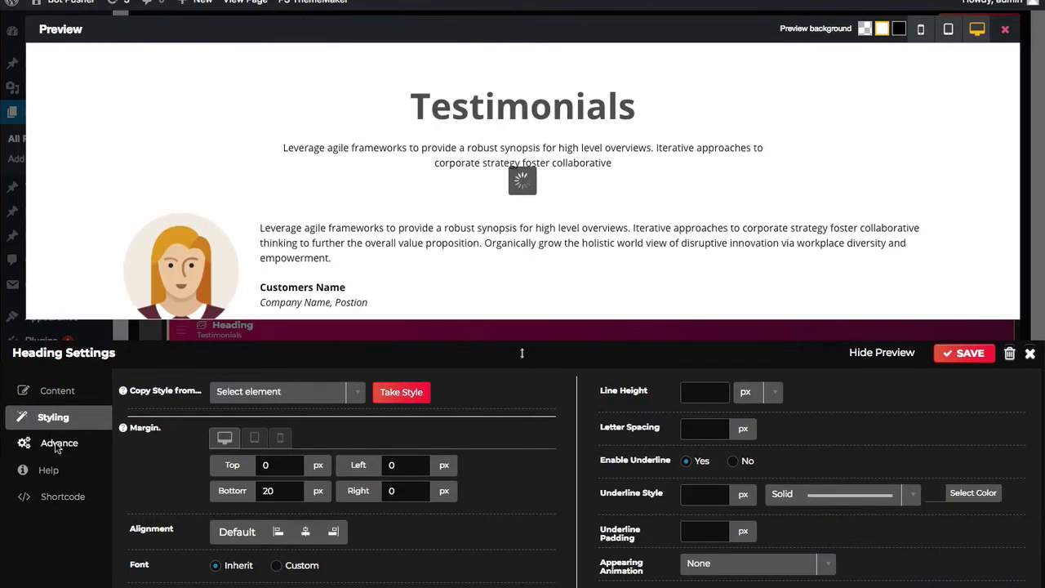
click(57, 444)
click(59, 393)
click(1030, 354)
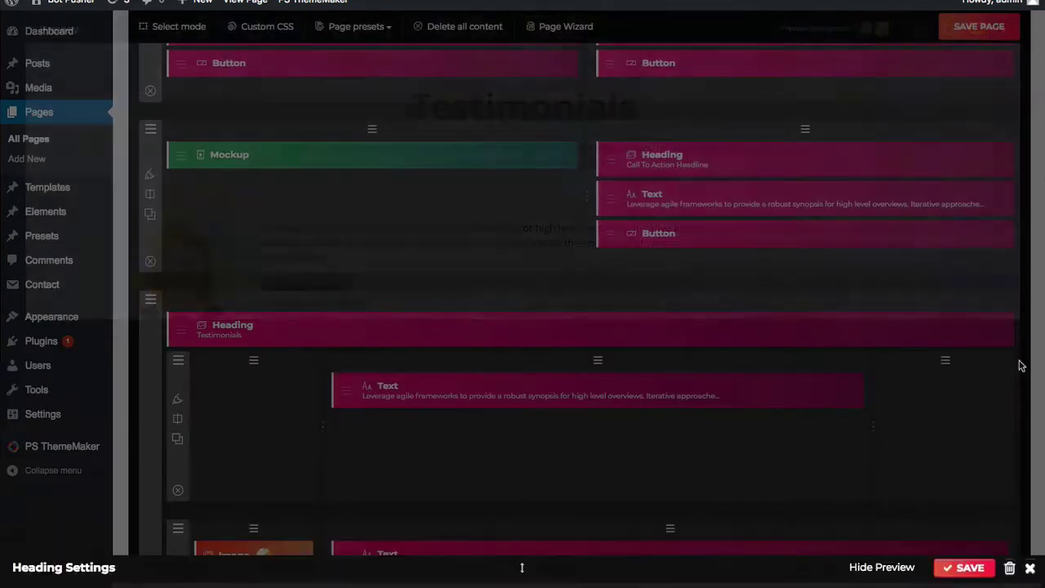
Step: Examine the remaining testimonial rows, the four team columns and the page options below the builder
scroll(534, 366, down, 6)
scroll(536, 363, down, 1)
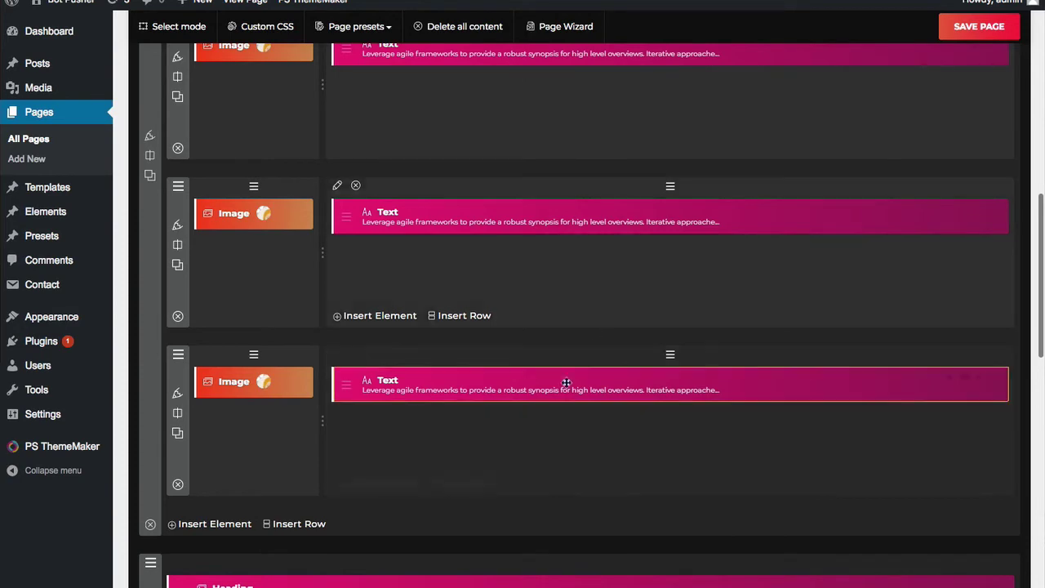
scroll(546, 312, down, 4)
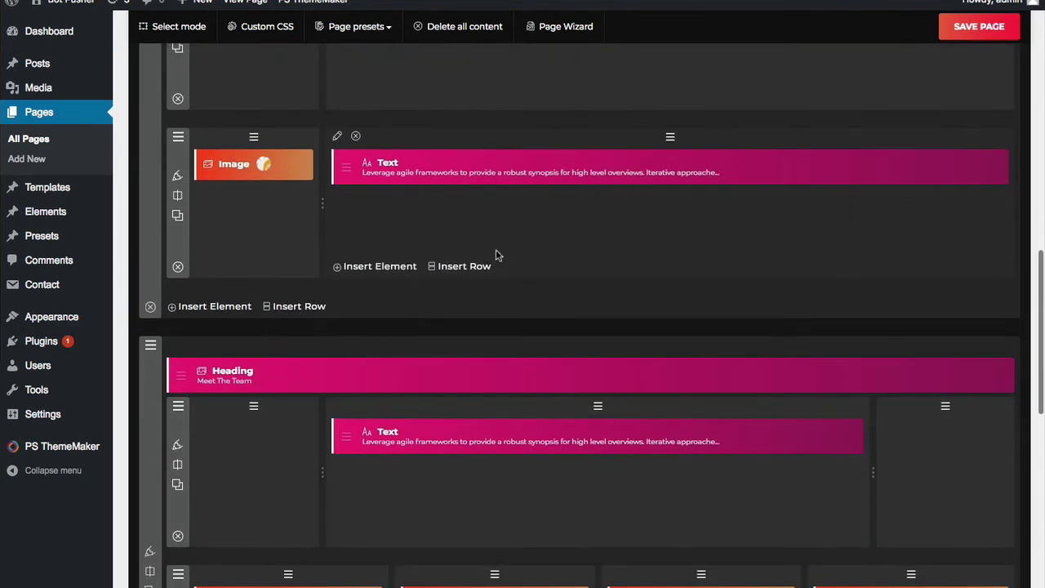
scroll(492, 255, down, 6)
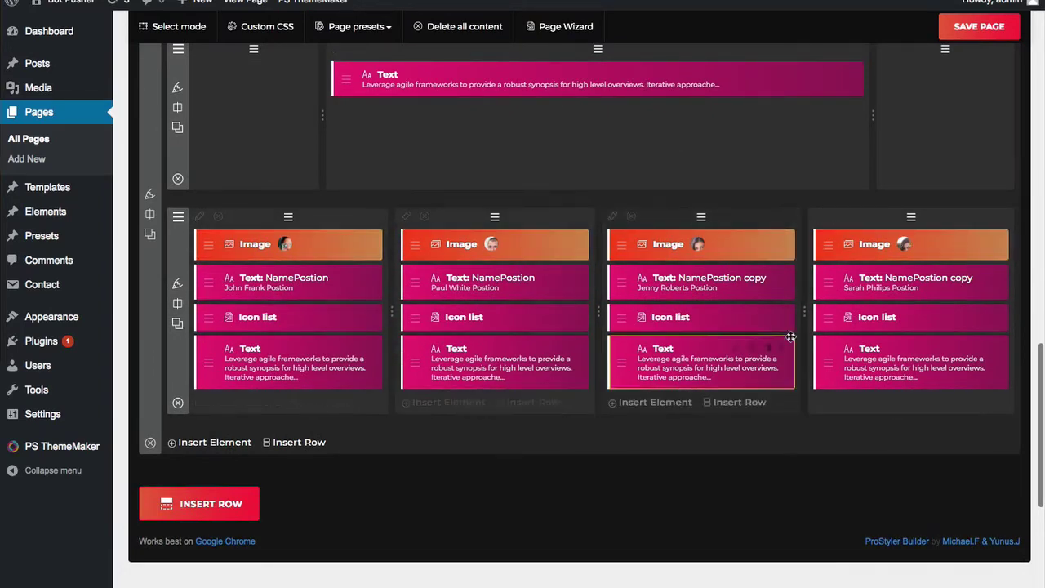
scroll(371, 322, down, 2)
scroll(412, 284, up, 4)
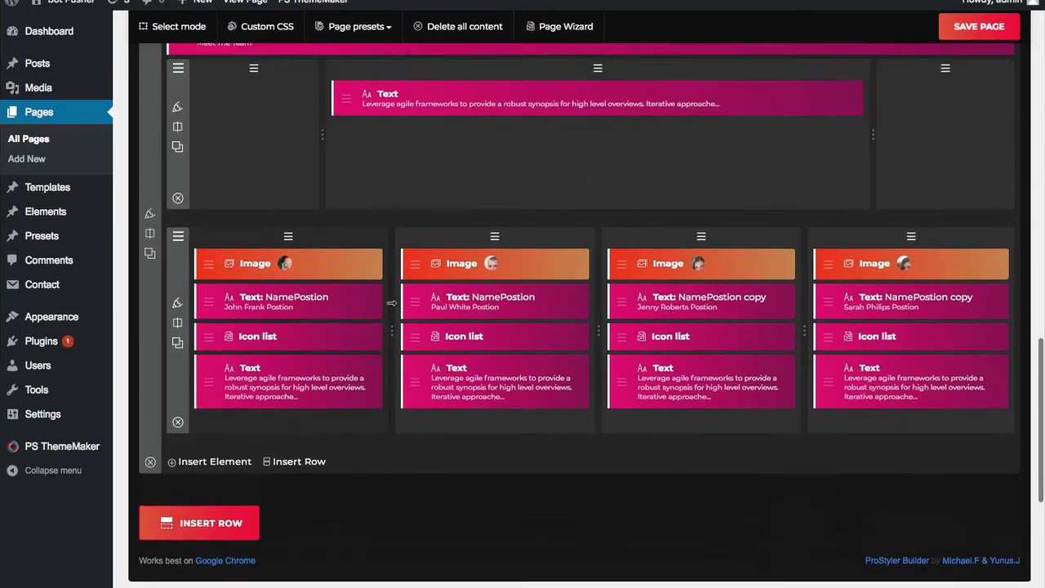
scroll(413, 270, down, 4)
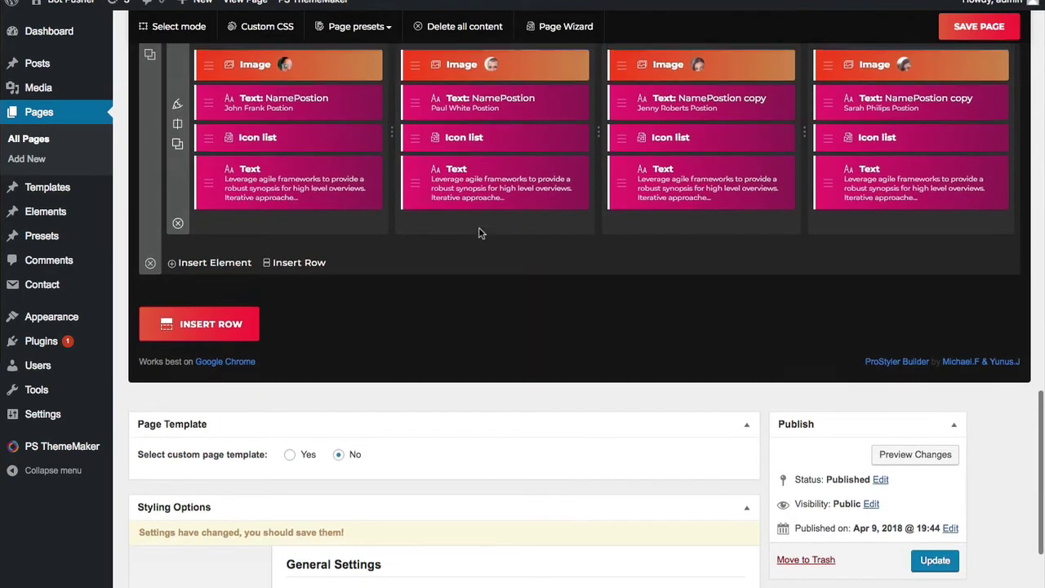
scroll(478, 231, up, 10)
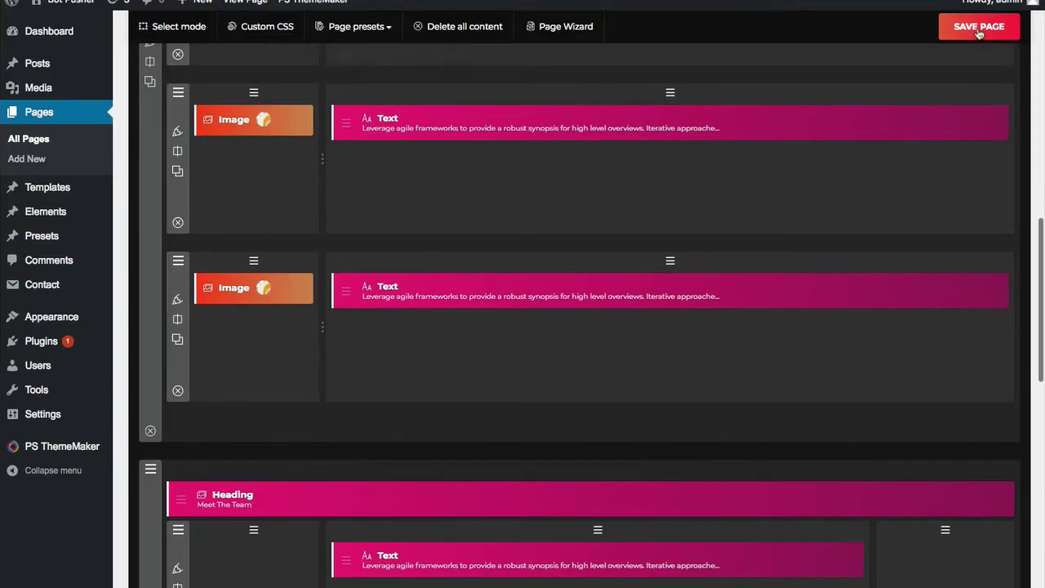
Step: Save the Home page and open its permalink in a new browser tab to review the live result
click(951, 31)
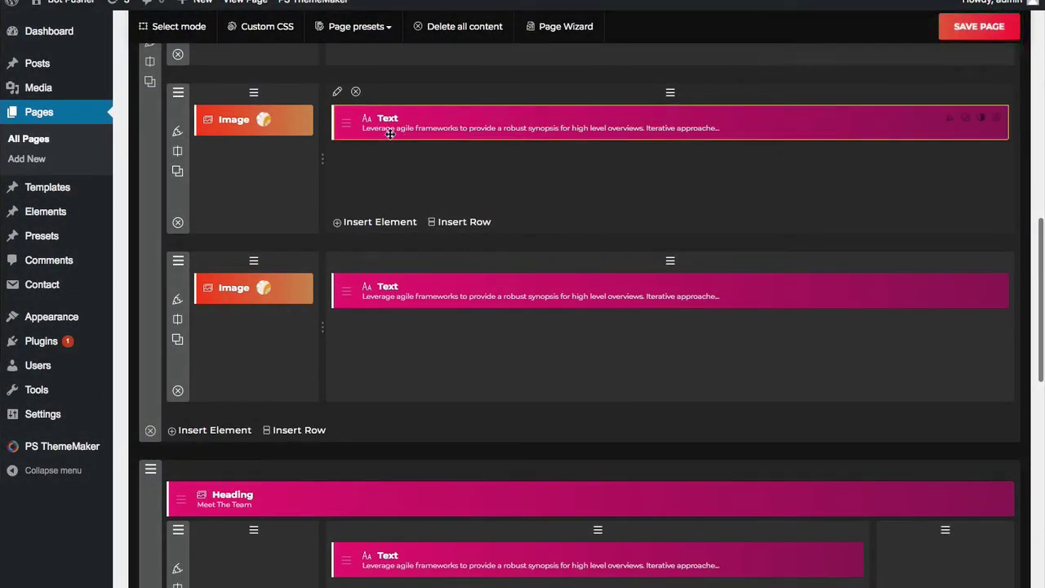
scroll(244, 96, up, 10)
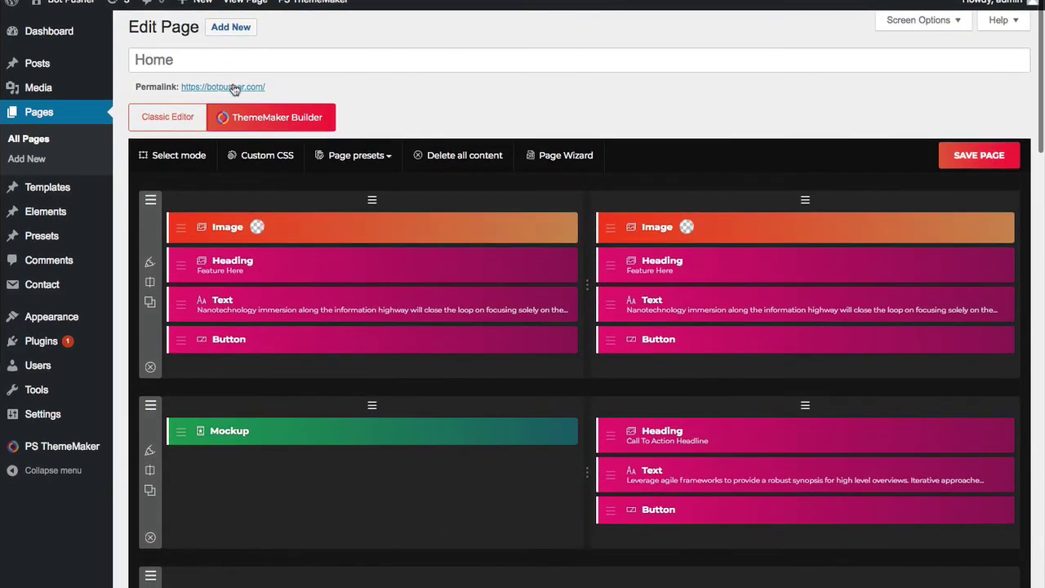
right_click(249, 99)
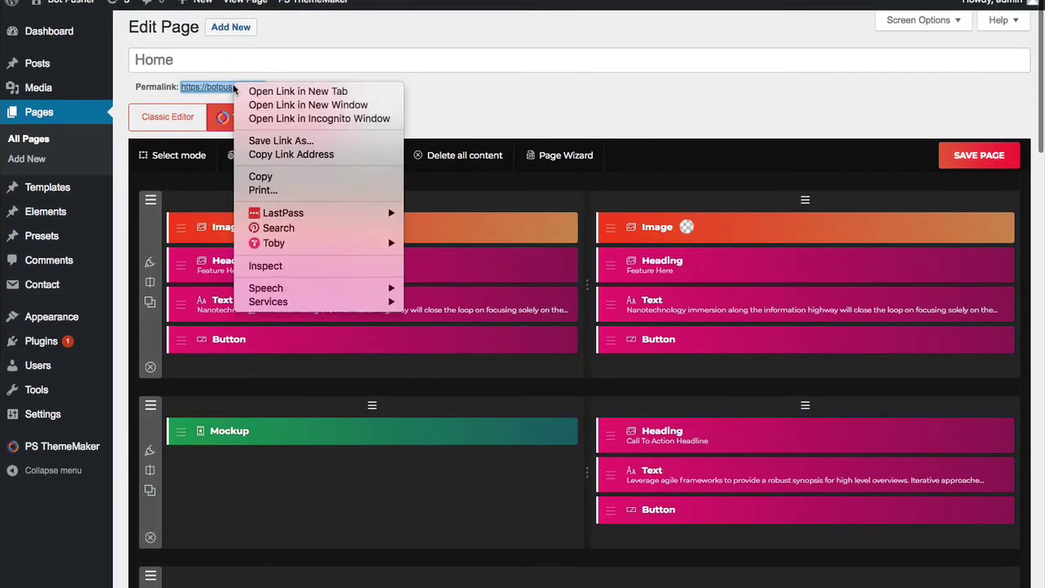
click(253, 92)
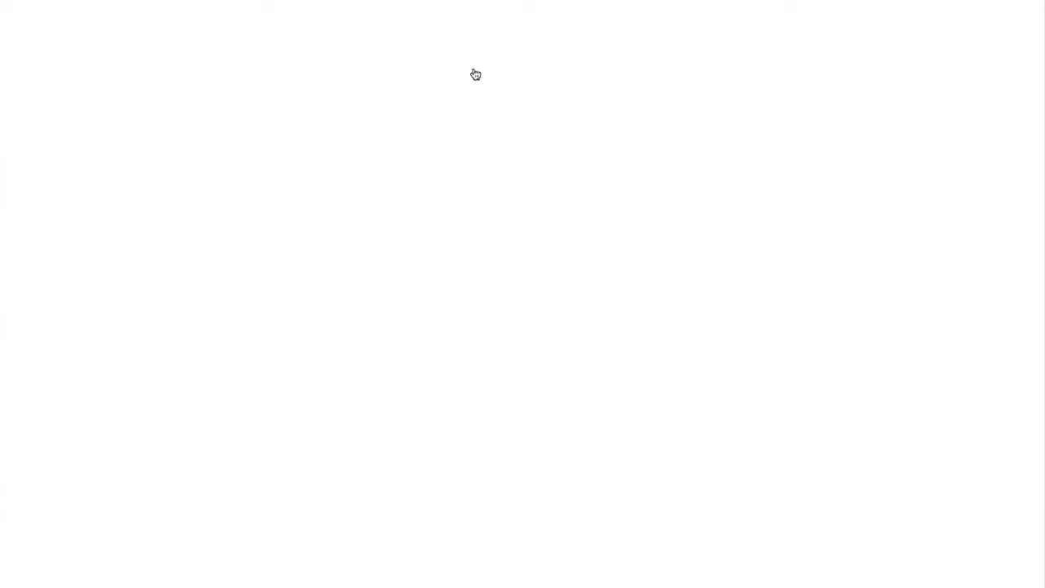
scroll(496, 246, down, 5)
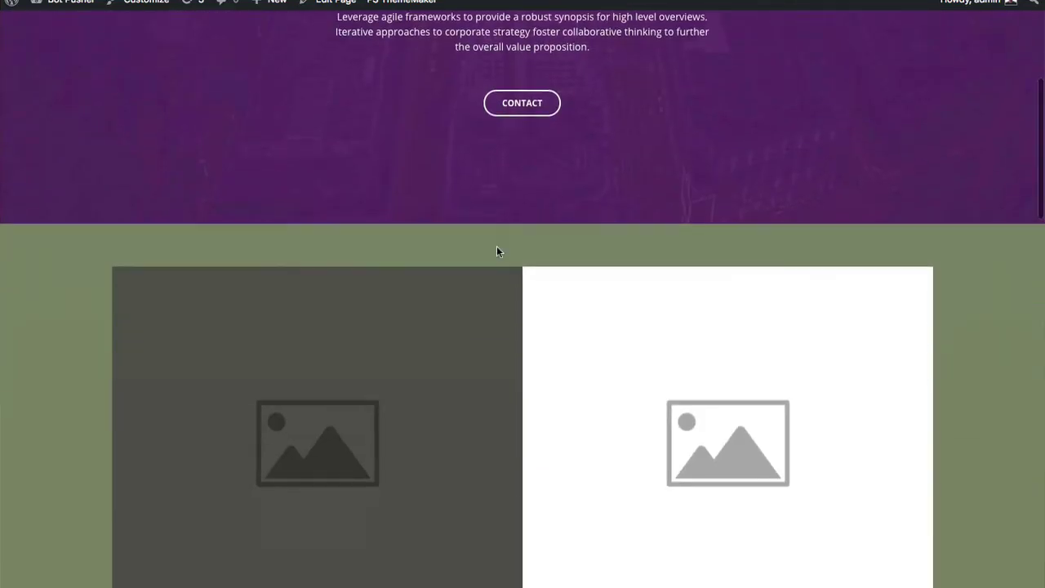
scroll(497, 245, up, 2)
scroll(496, 246, up, 3)
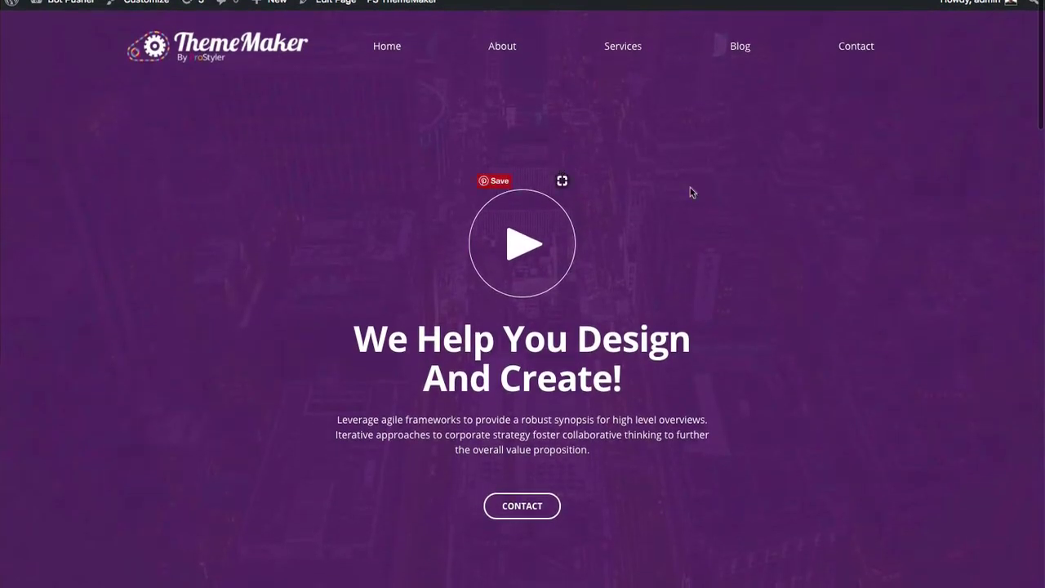
Step: Examine the live Home page from the header through the call-to-action, testimonials and team sections down to the footer
scroll(665, 228, down, 2)
scroll(662, 245, down, 10)
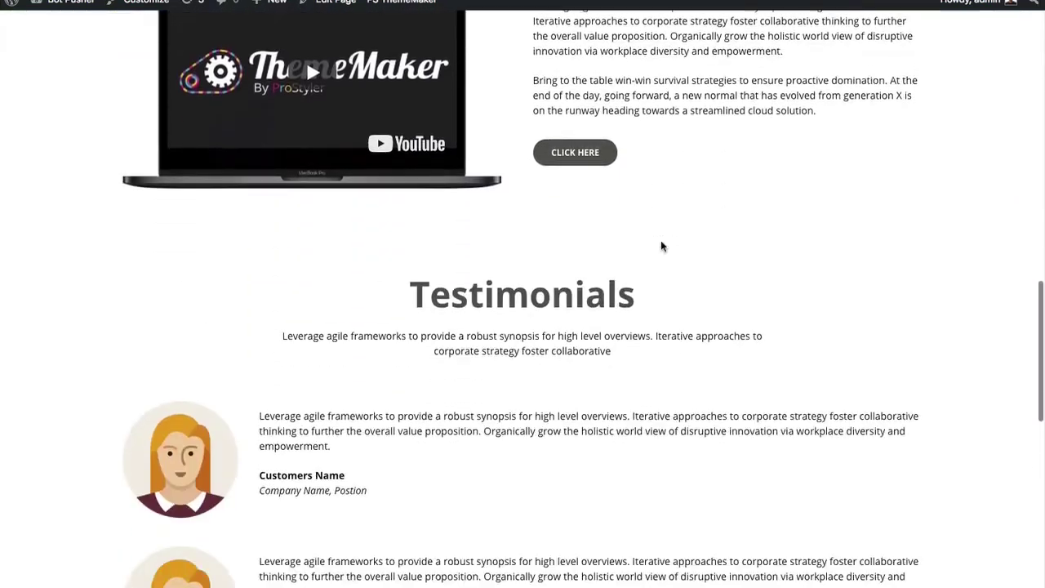
scroll(661, 242, up, 3)
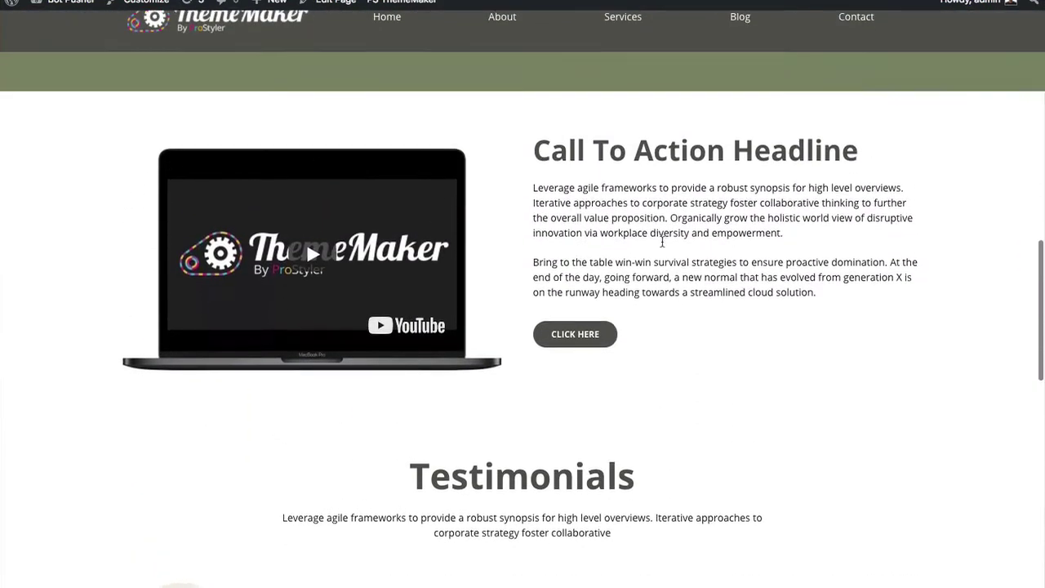
scroll(662, 242, down, 2)
scroll(662, 241, down, 12)
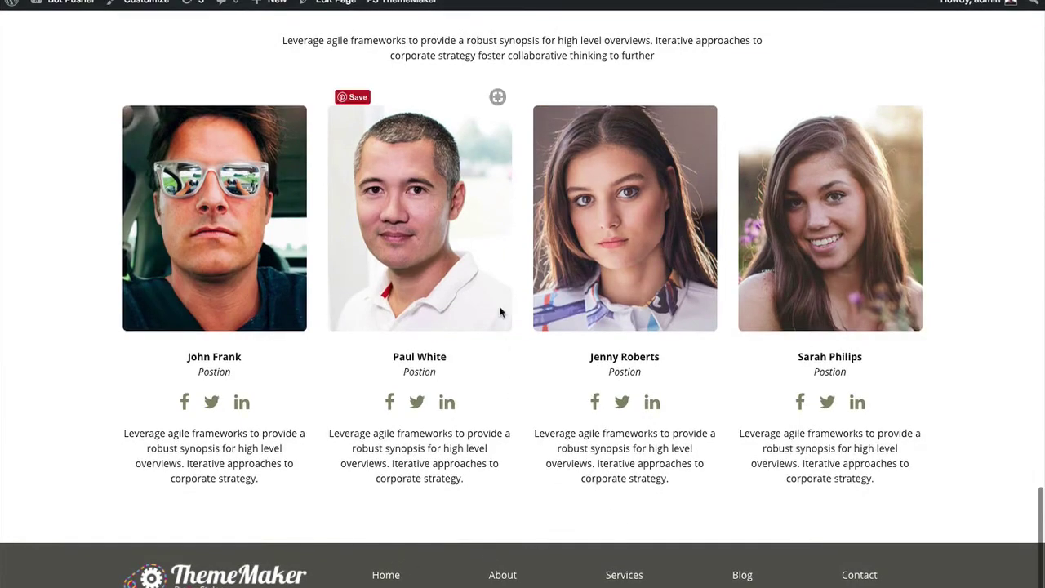
scroll(501, 311, up, 5)
scroll(500, 310, up, 10)
scroll(439, 275, down, 5)
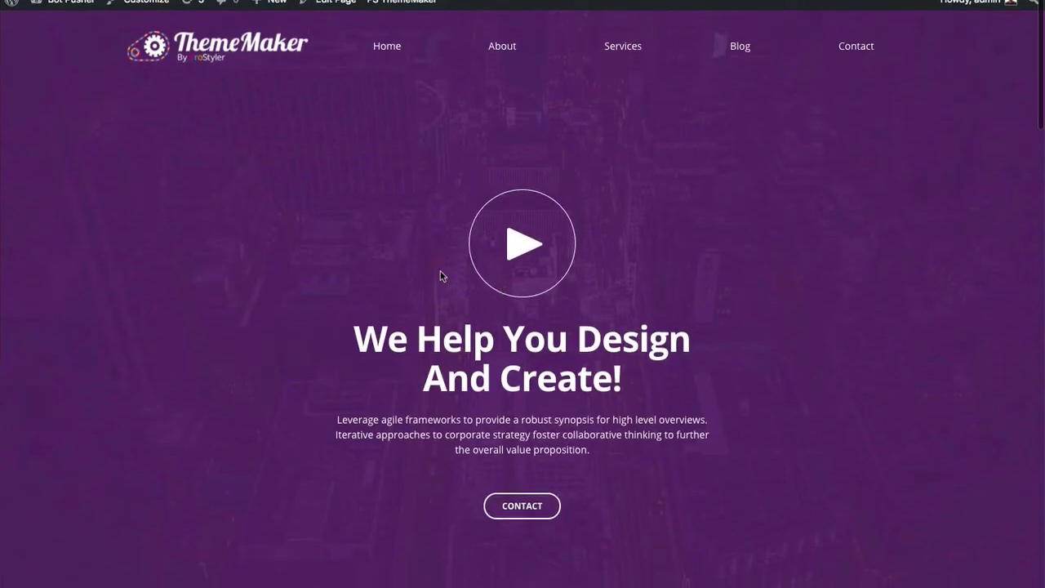
scroll(440, 271, down, 8)
scroll(440, 270, up, 6)
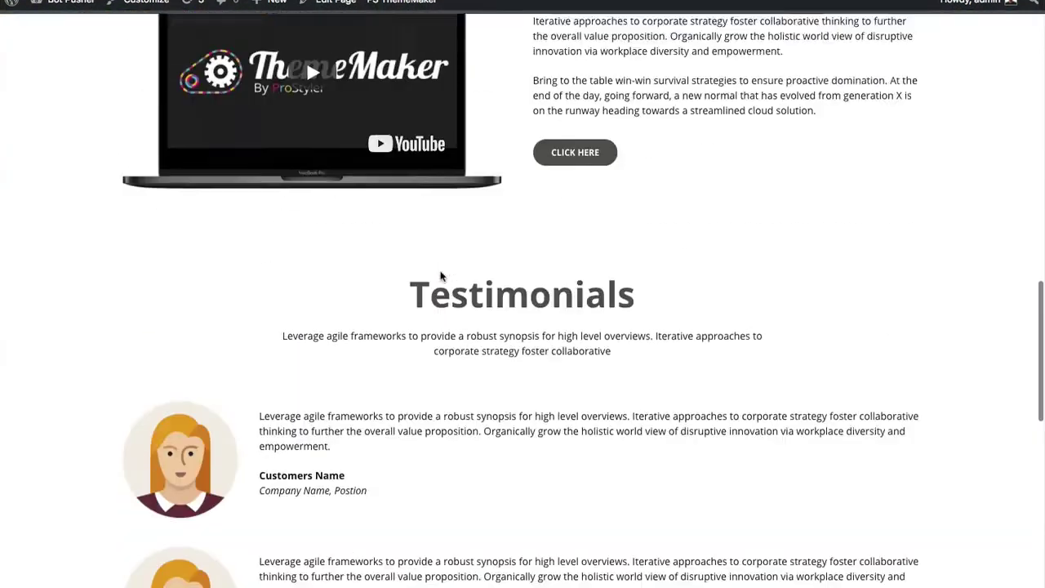
scroll(440, 270, up, 6)
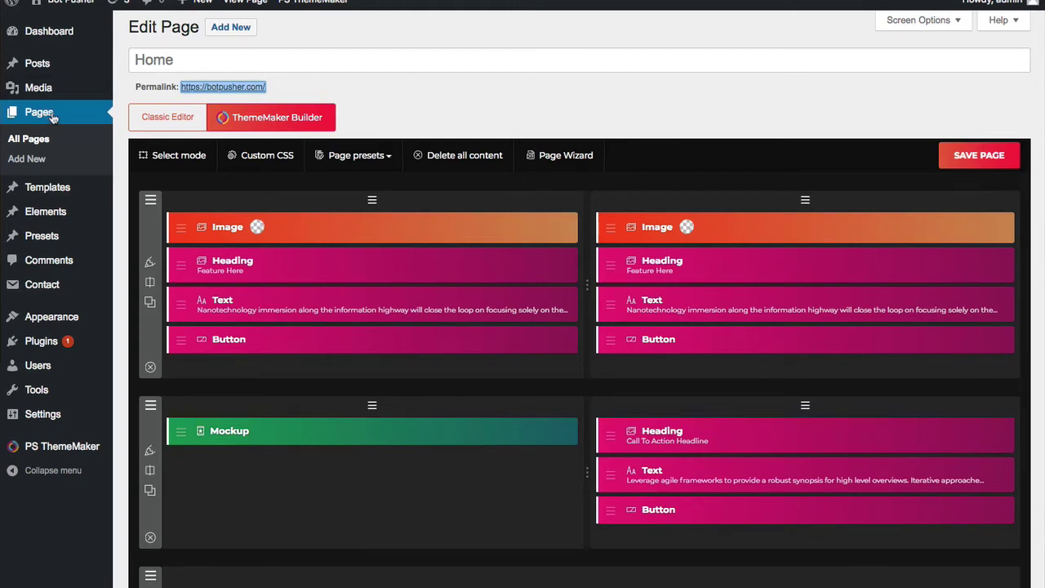
Step: Leave the Home page editor, open the About page for editing and switch it to the ThemeMaker Builder
click(39, 141)
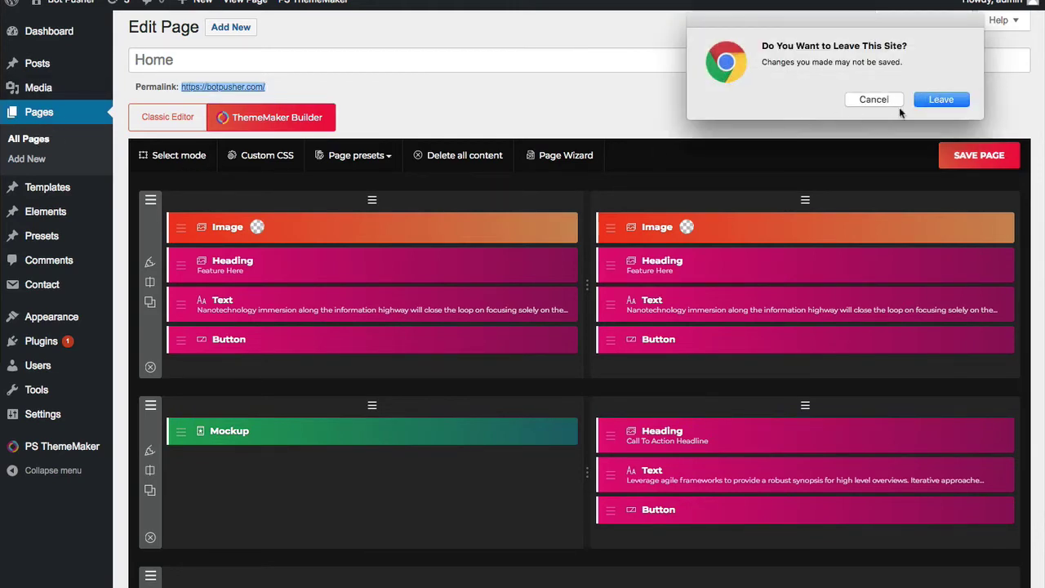
click(959, 102)
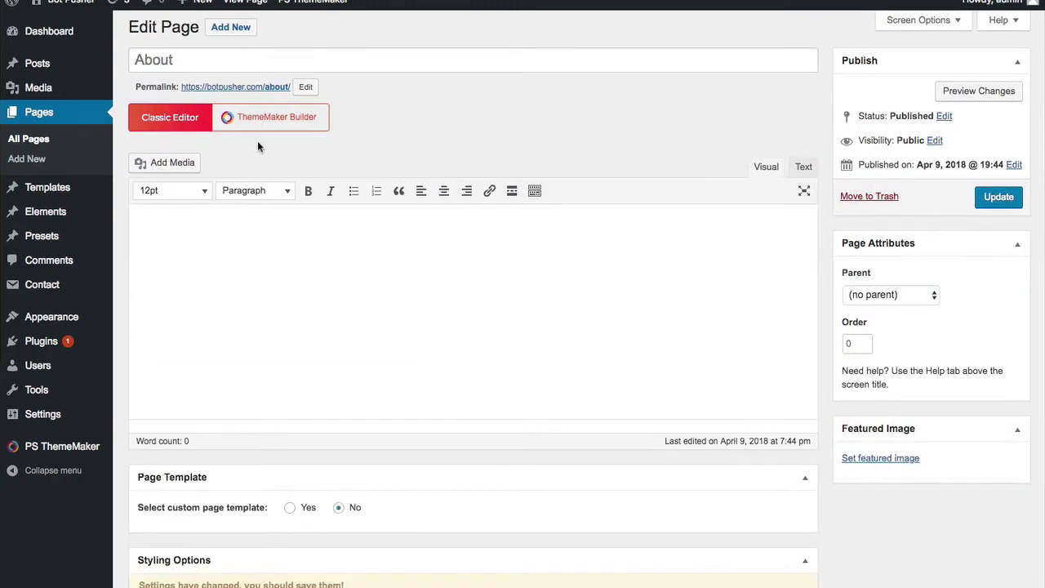
click(277, 120)
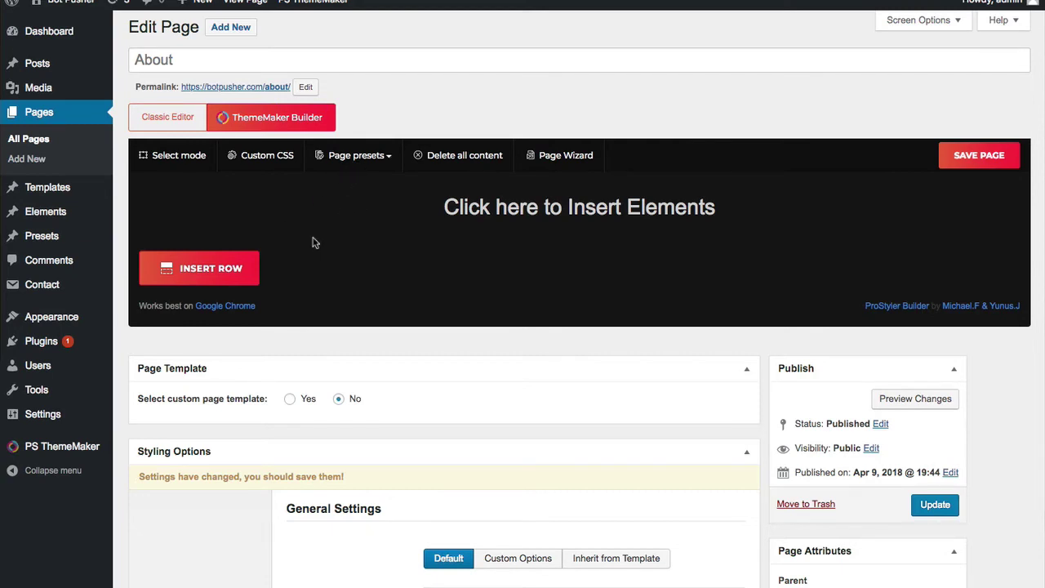
Step: Assign the custom page template InnerPage to the About page and update the page
scroll(369, 216, down, 3)
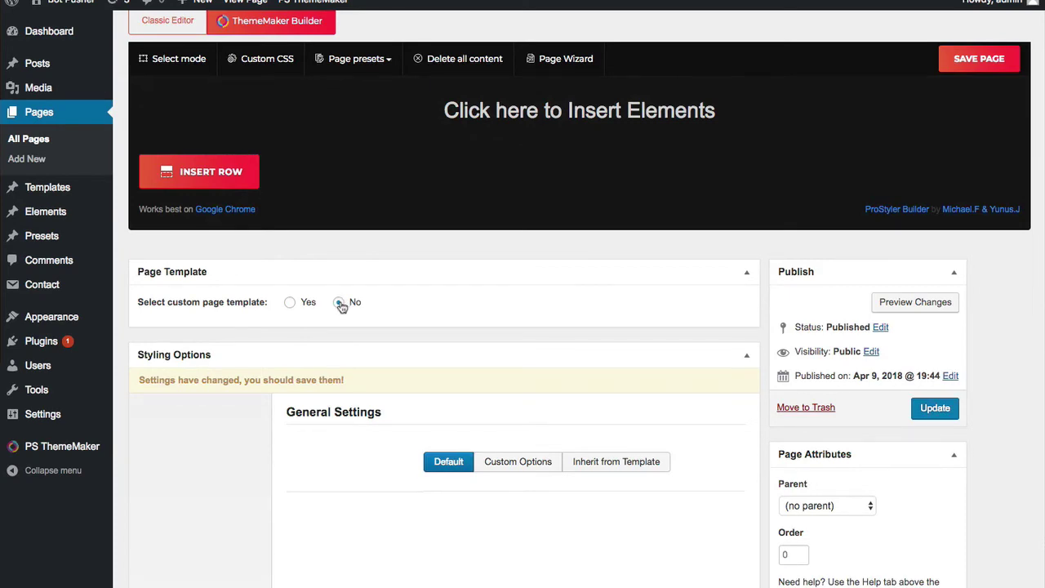
scroll(328, 228, up, 3)
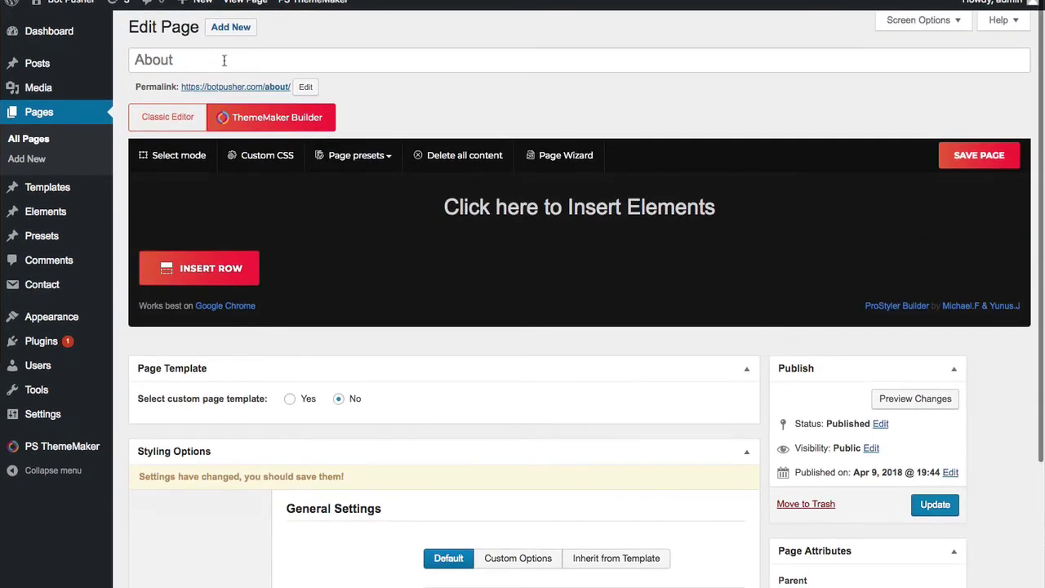
scroll(410, 131, down, 3)
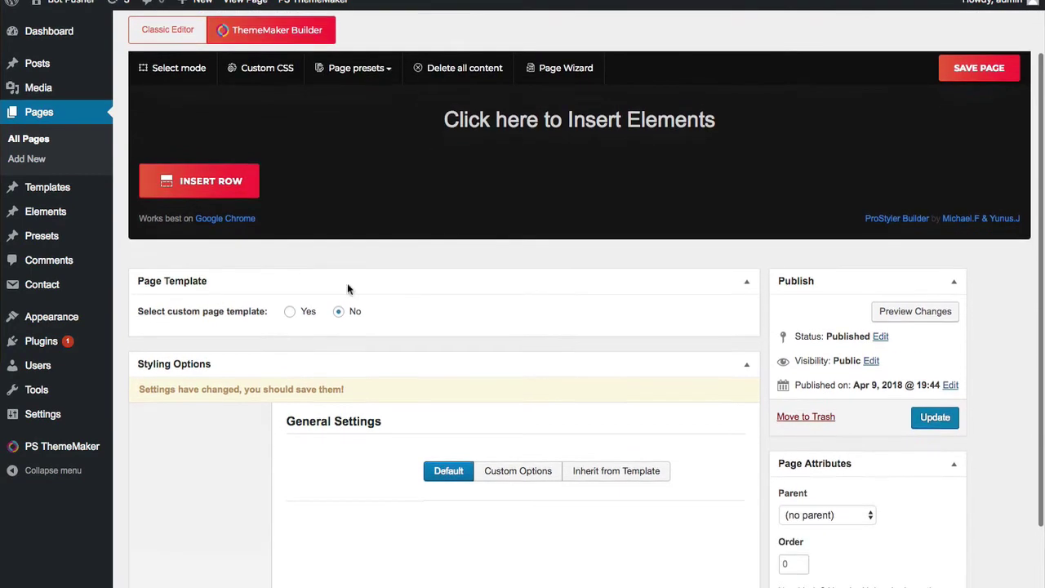
click(290, 312)
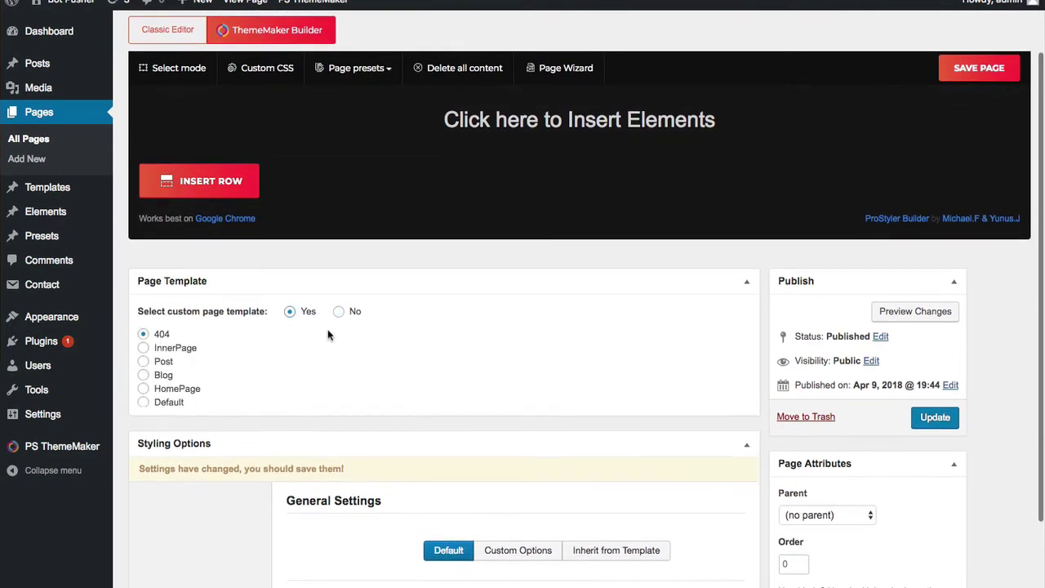
click(144, 349)
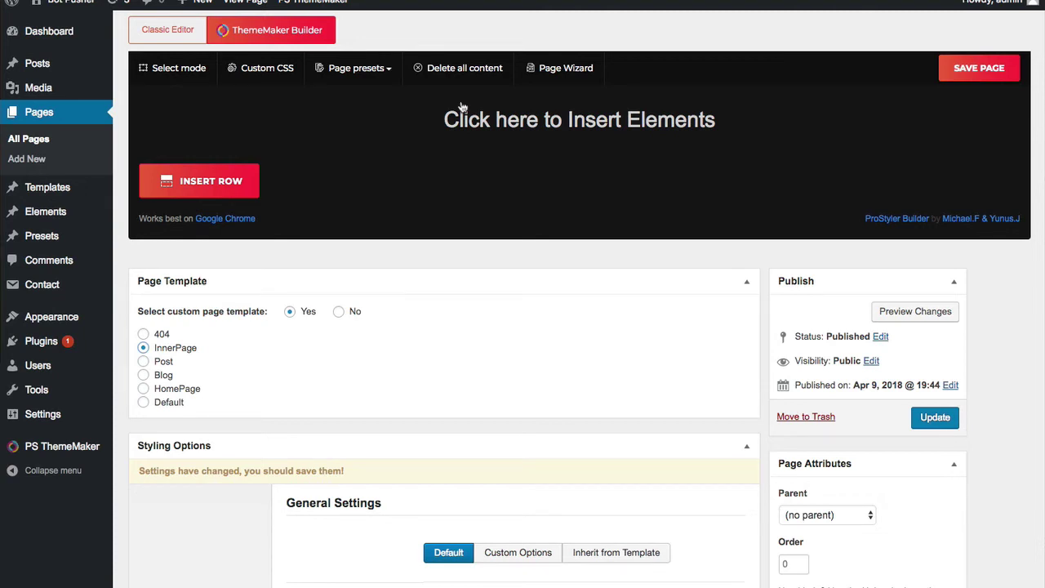
click(935, 418)
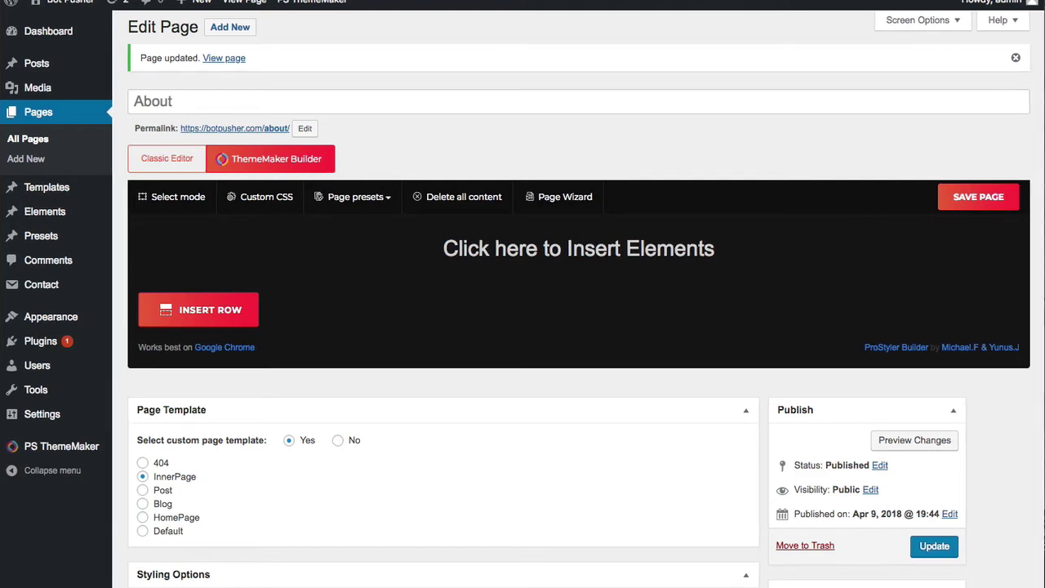
Step: Return to the list of all pages, open the Blog page for editing and switch it to the ThemeMaker Builder
click(39, 140)
click(939, 101)
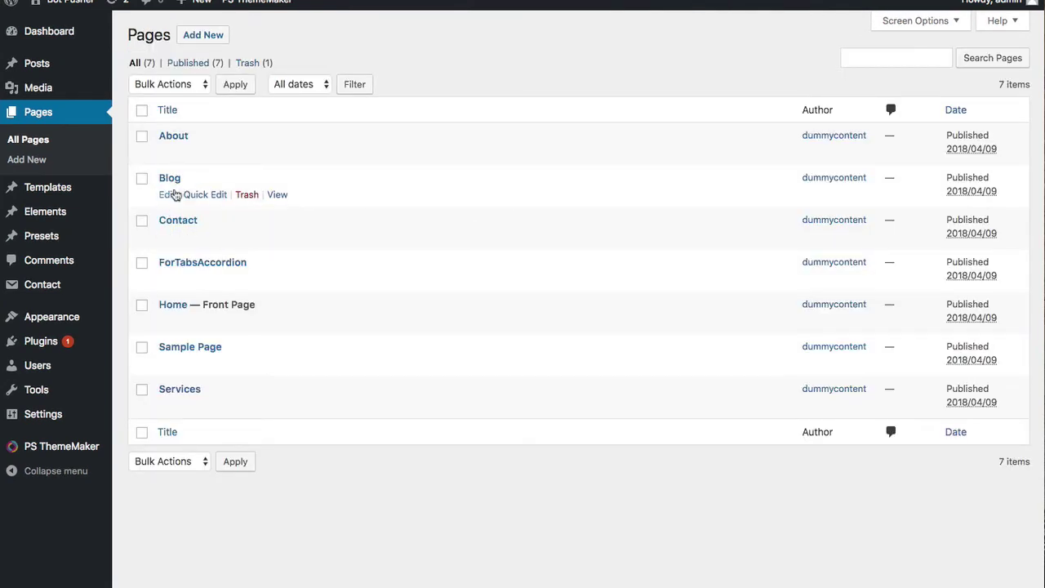
click(167, 194)
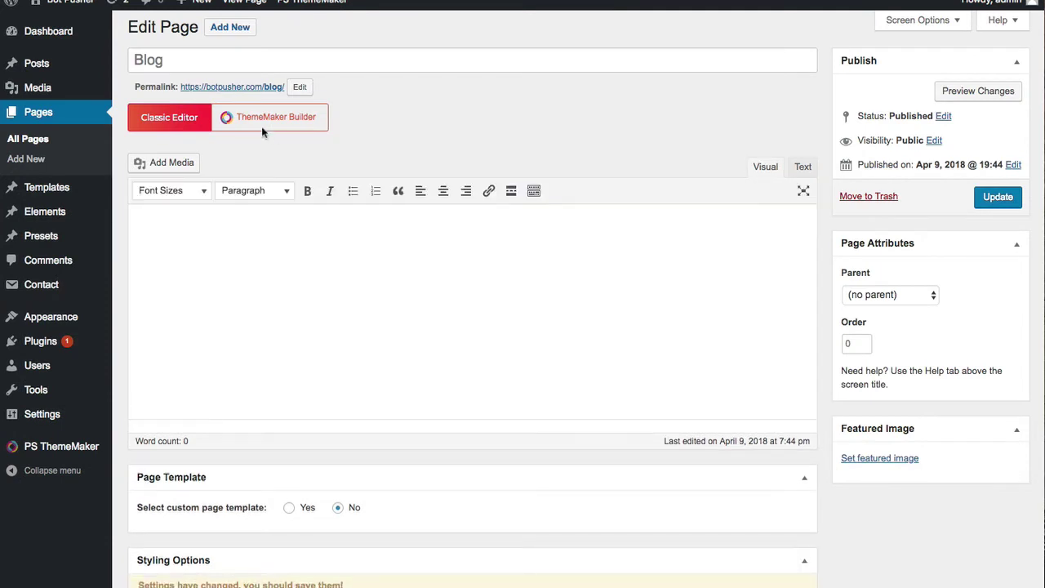
click(269, 119)
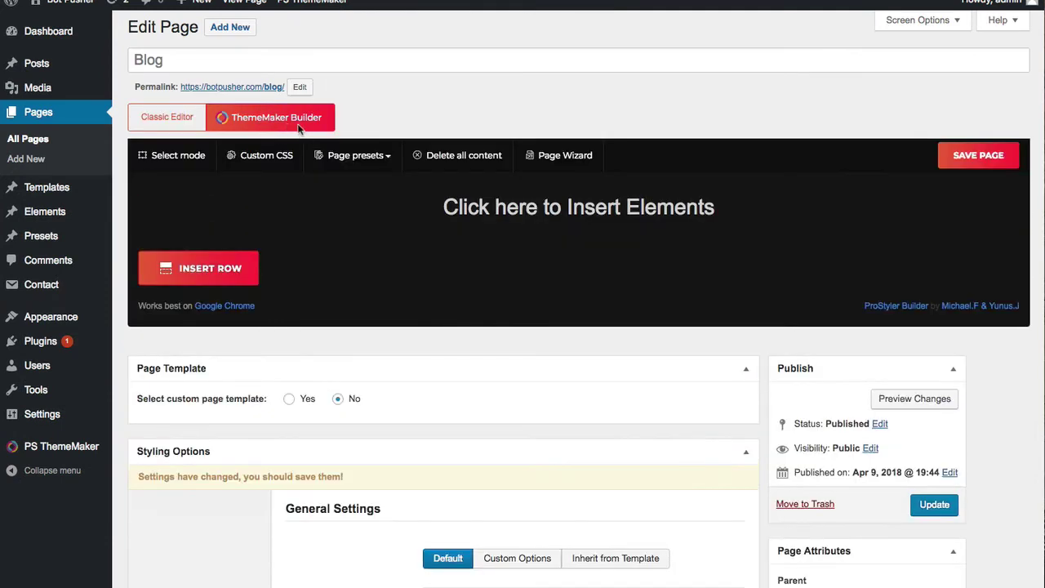
Step: In the Page Wizard, filter the presets to the Blog category and add the Blog02 preset to the page canvas
click(574, 158)
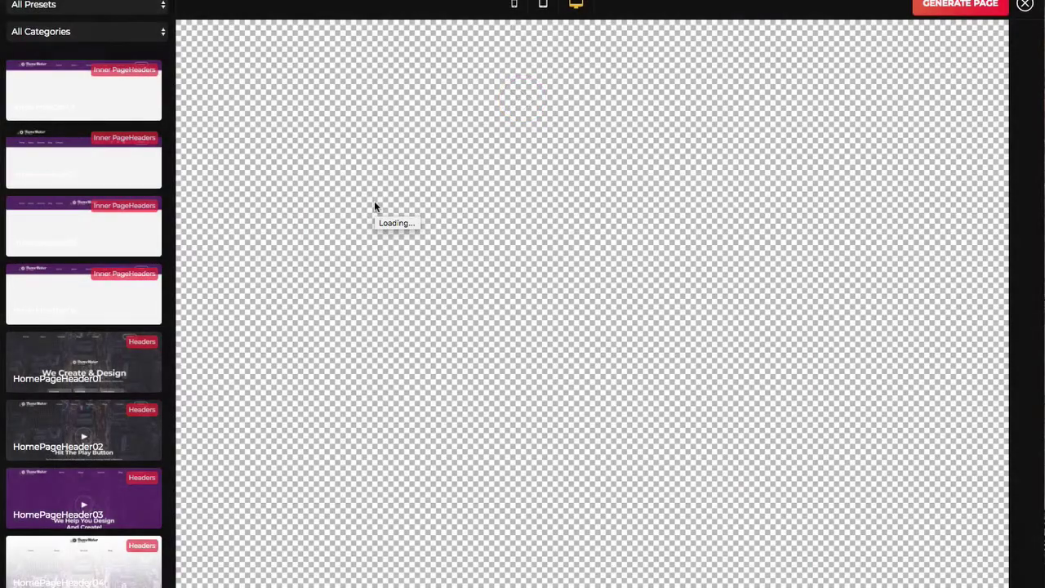
click(80, 32)
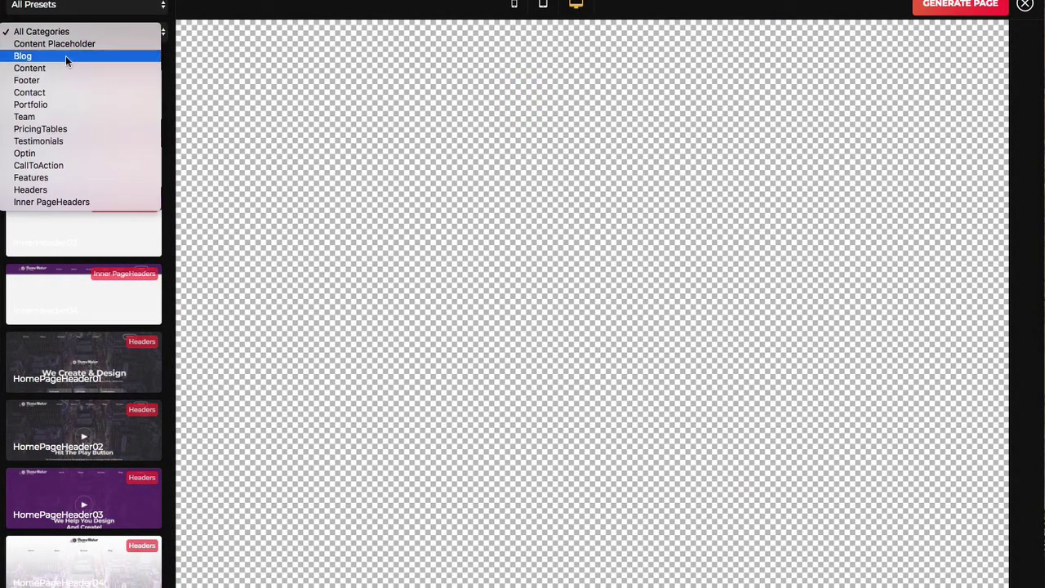
click(67, 56)
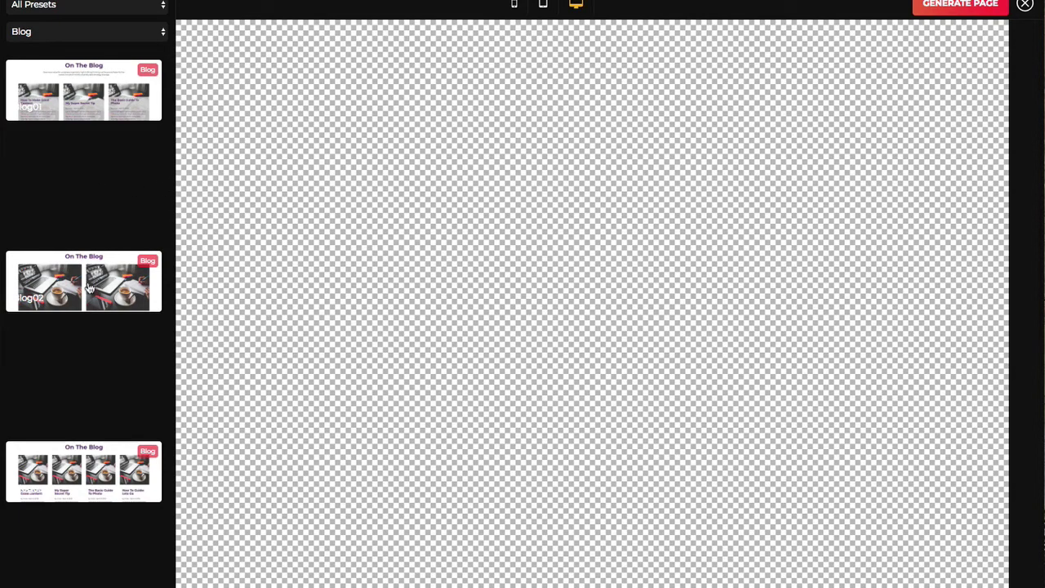
drag(89, 289, 567, 125)
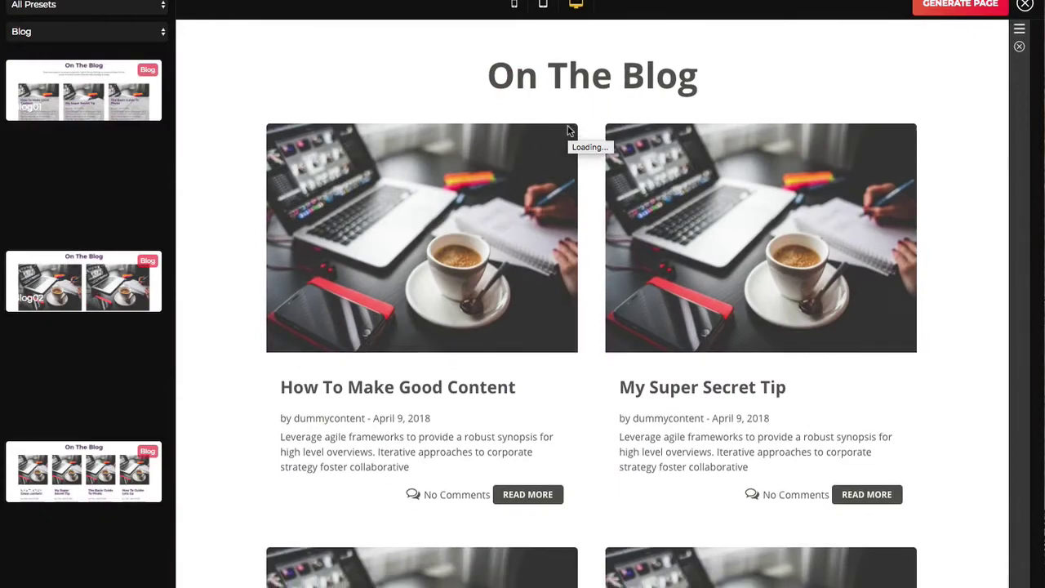
Step: Review the two-column blog layout in the wizard and generate the page, accepting replacement of the existing content
scroll(572, 138, down, 3)
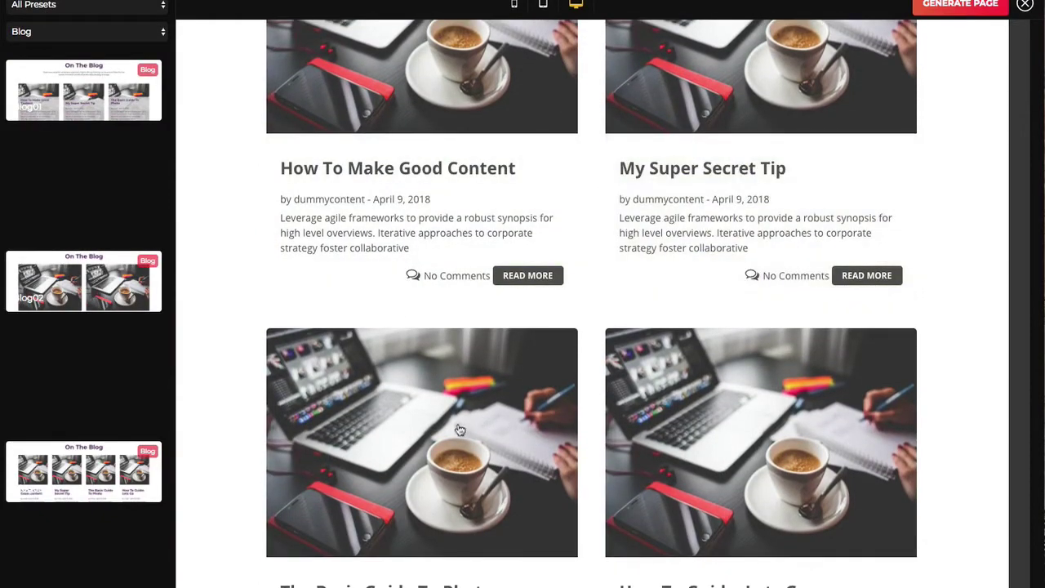
scroll(490, 433, down, 2)
scroll(615, 381, down, 6)
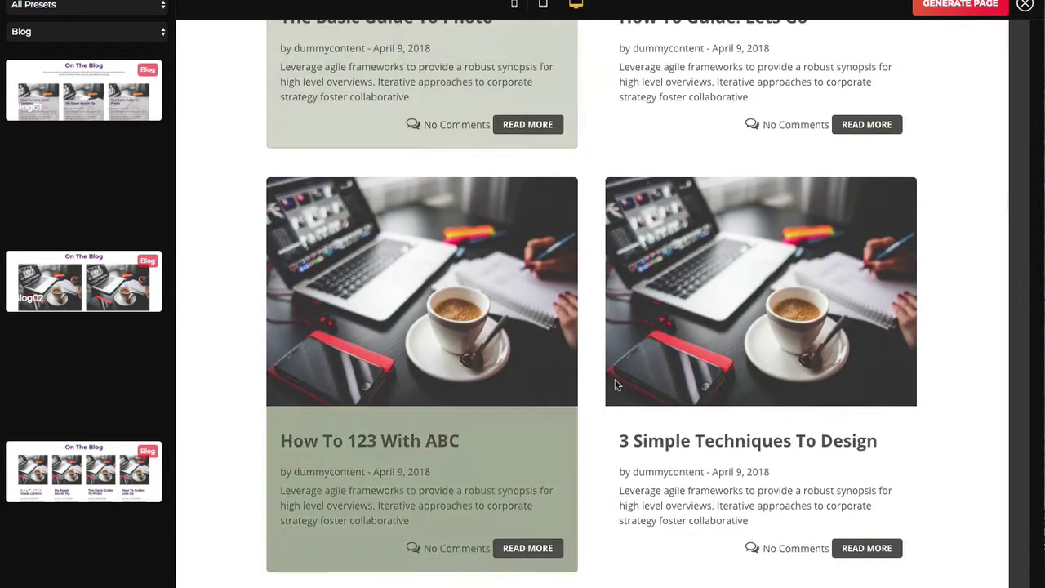
scroll(661, 194, up, 11)
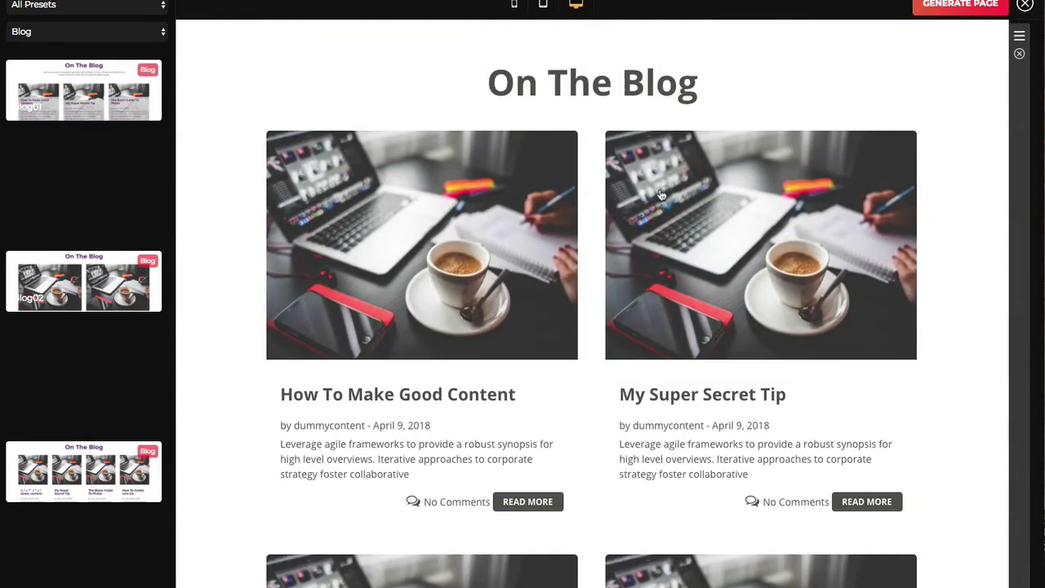
click(963, 10)
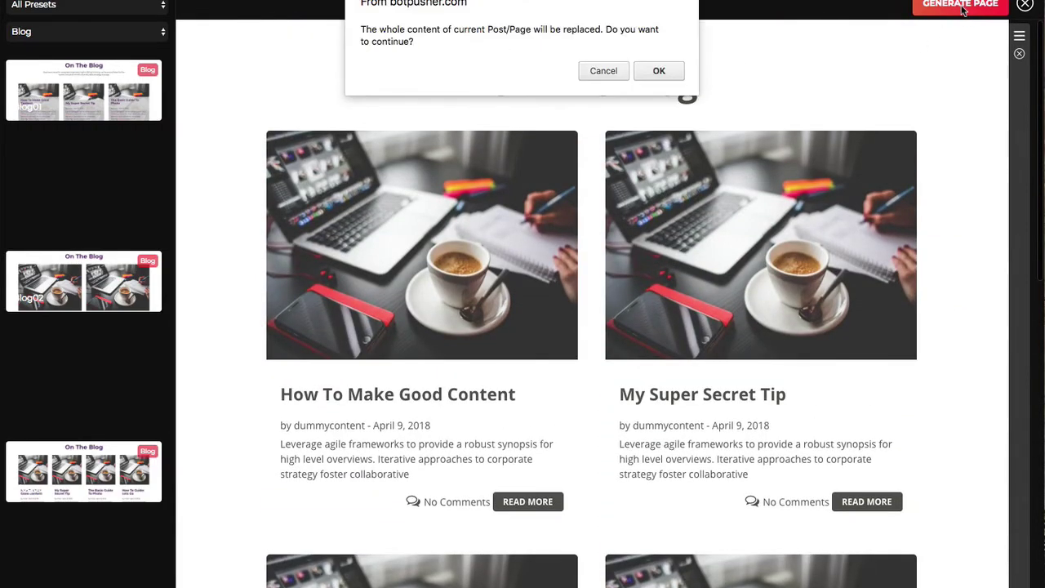
click(658, 71)
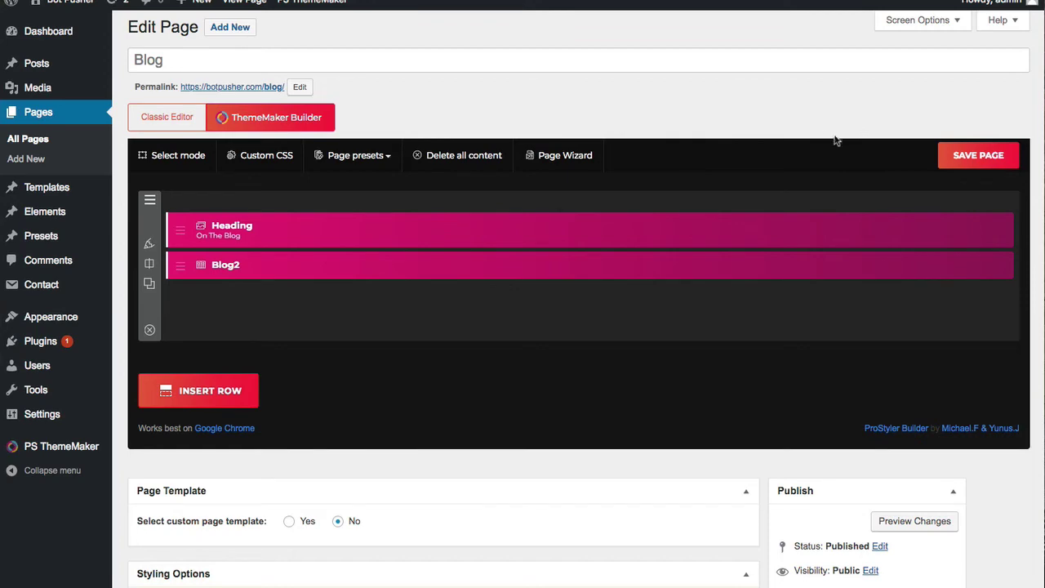
Step: Save the Blog page and open its permalink in a new browser tab to review the live post grid
click(964, 157)
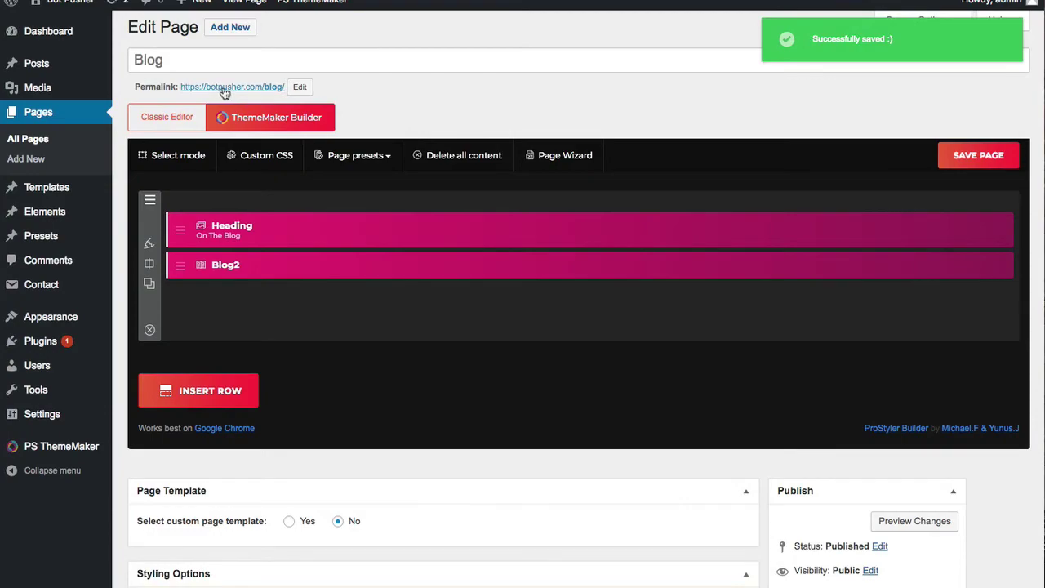
right_click(223, 89)
click(262, 93)
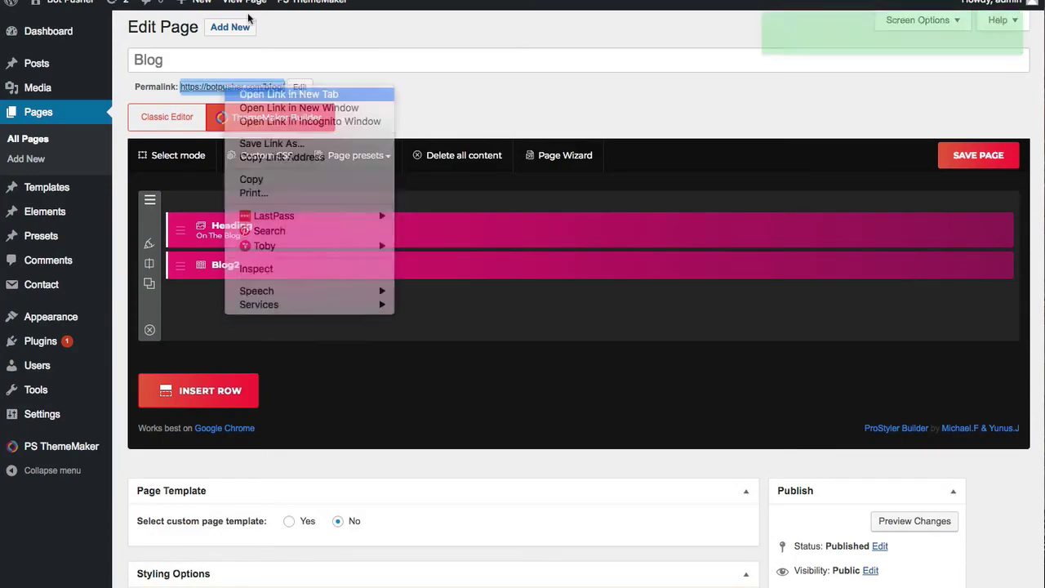
key(ctrl+Tab)
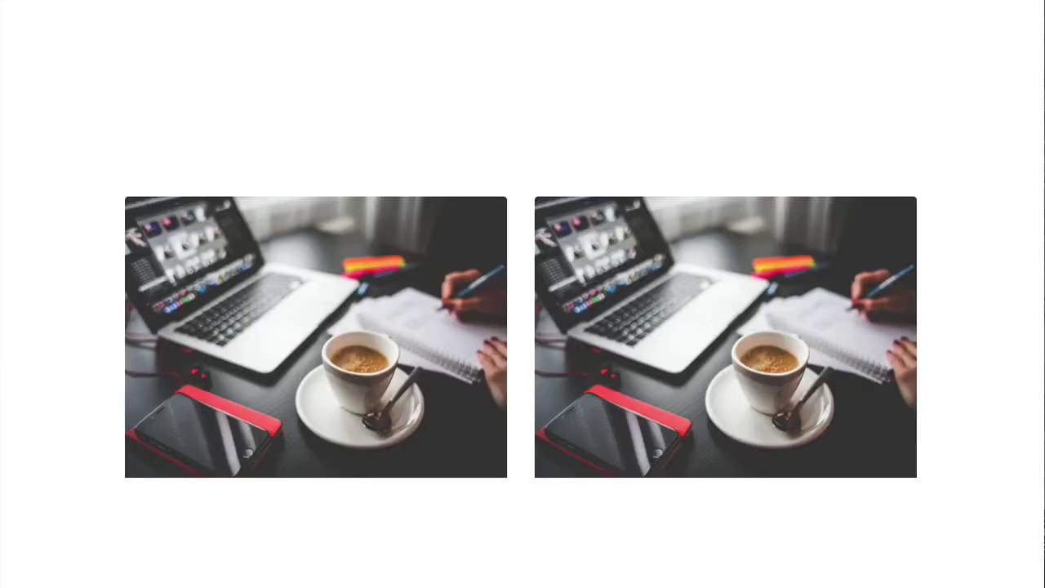
scroll(366, 222, down, 10)
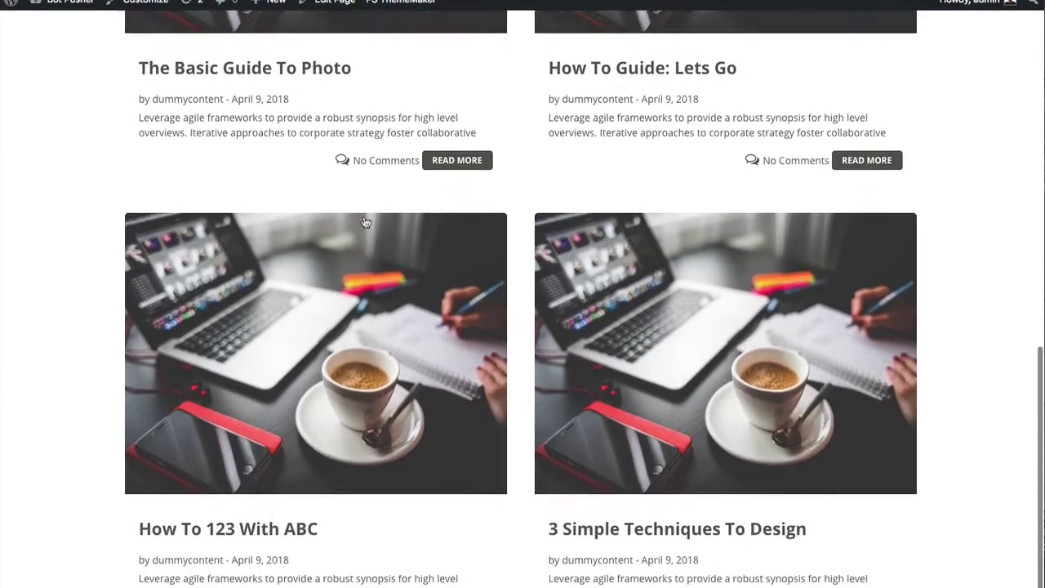
scroll(366, 222, up, 10)
scroll(366, 222, up, 2)
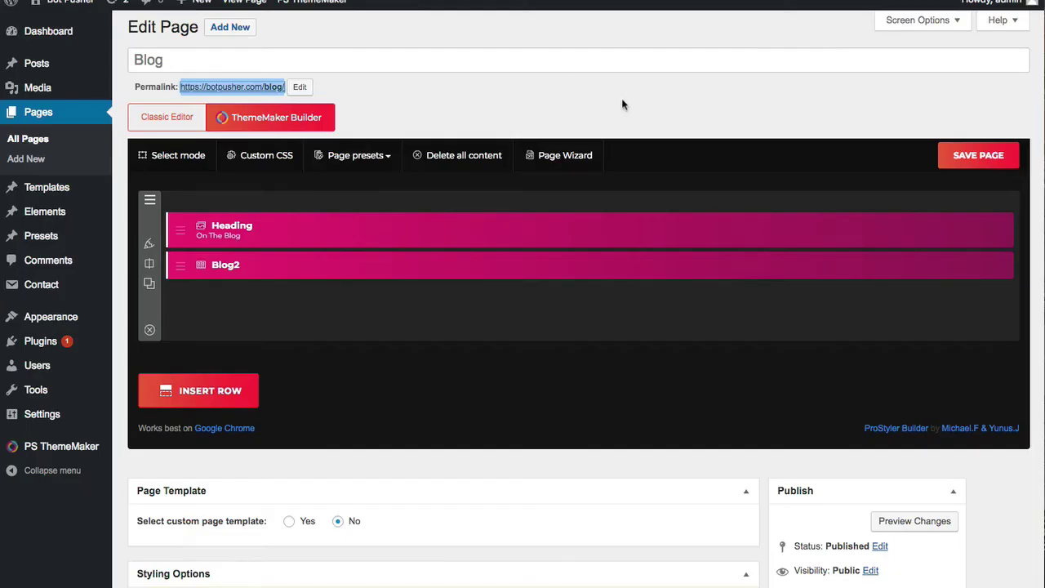
Step: Assign the custom page template Blog to the Blog page and update the page
scroll(332, 413, down, 5)
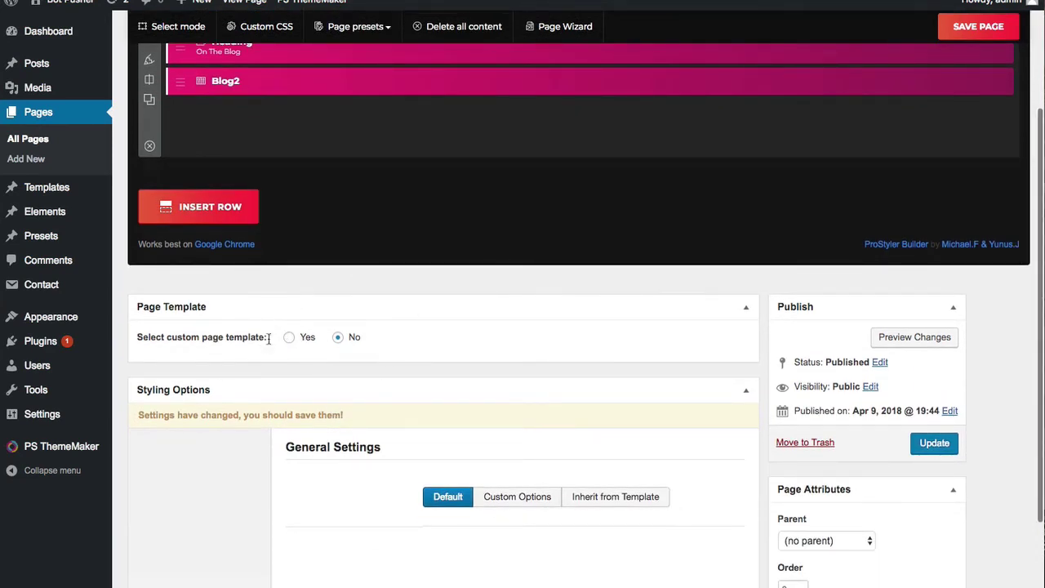
click(289, 338)
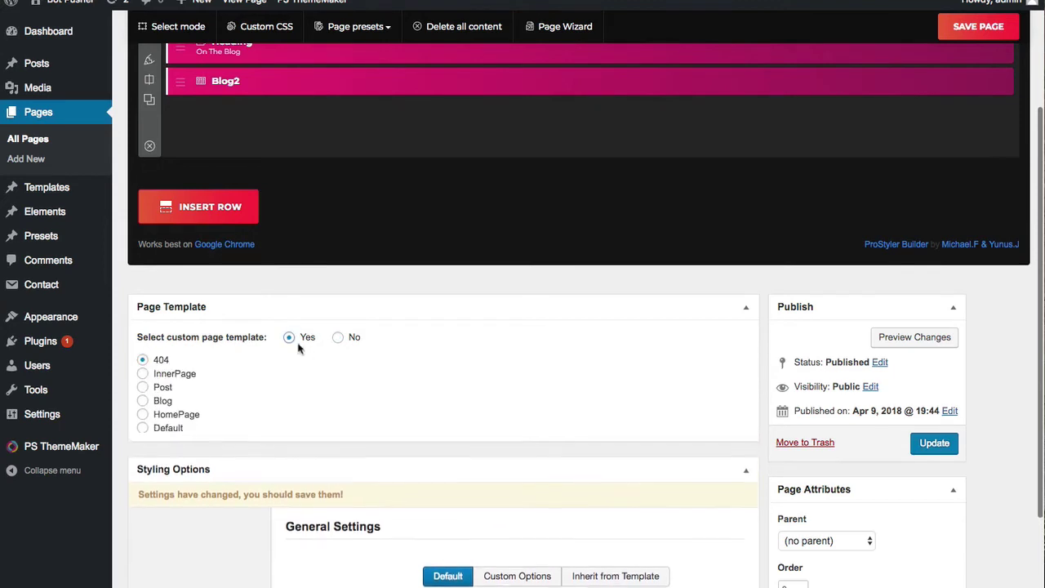
click(144, 402)
click(932, 442)
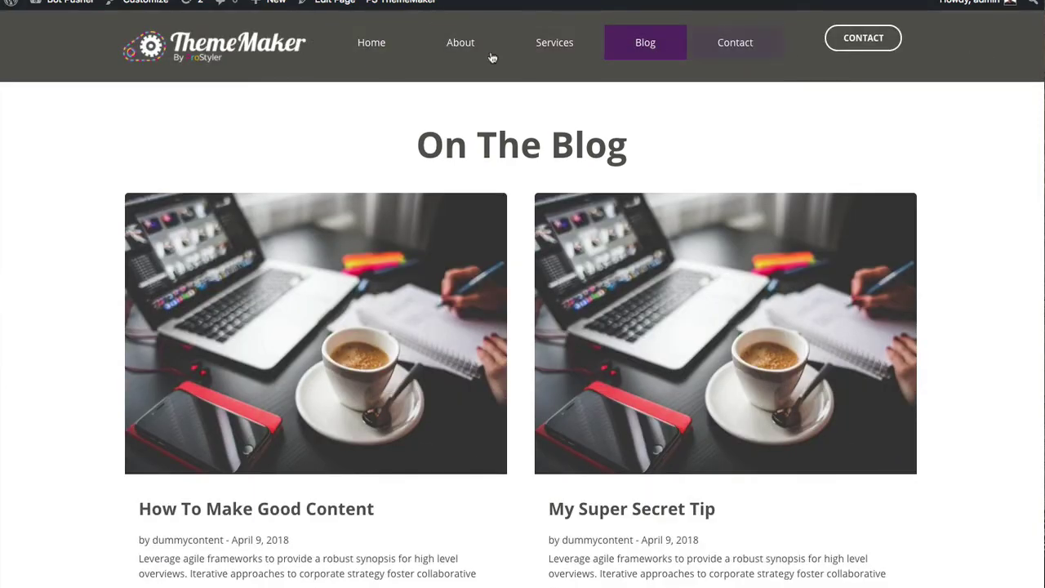
Step: Check the live Blog post grid and split the blog row in the page builder into two columns, about 75% and 25% wide
scroll(374, 159, down, 13)
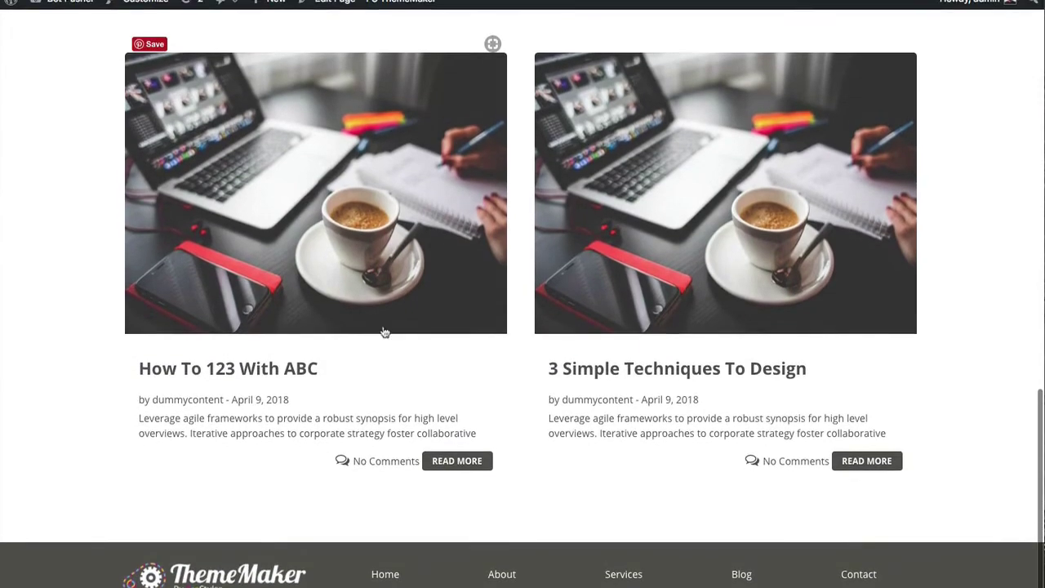
scroll(383, 246, up, 13)
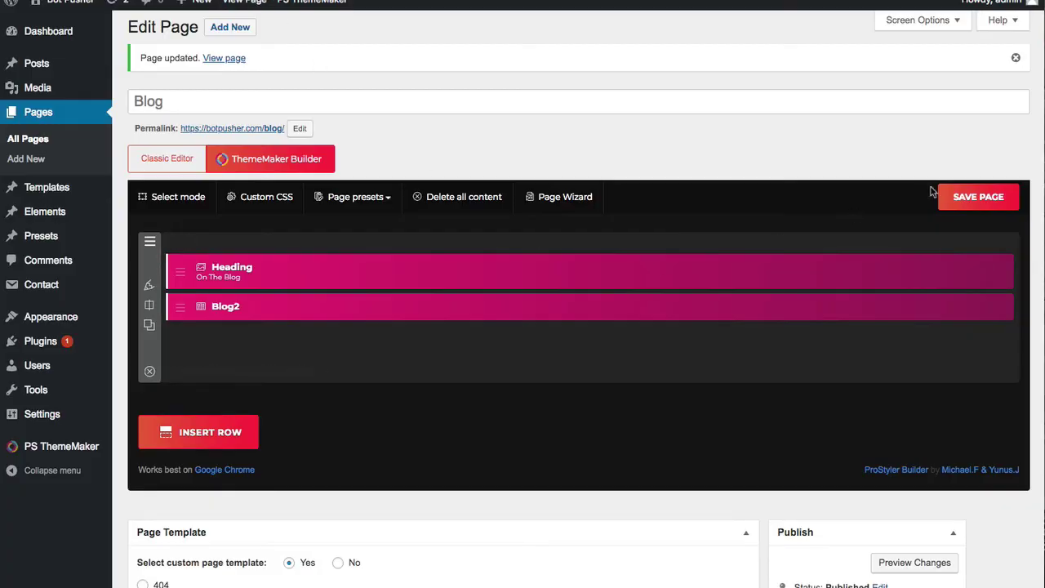
mouse_move(894, 238)
click(150, 307)
drag(583, 319, 801, 315)
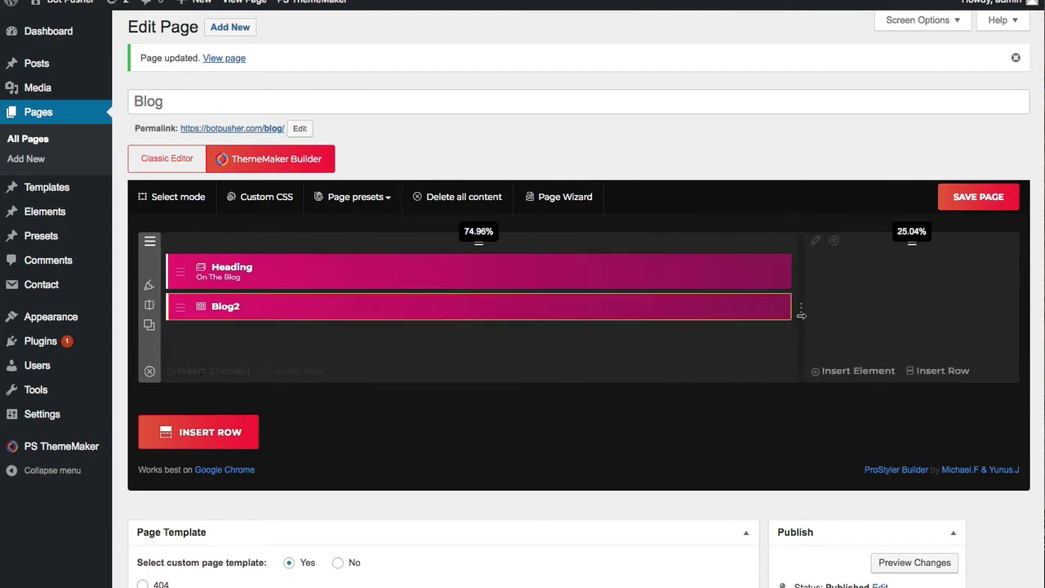
Step: Search the elements for "wid" and insert a Widgetised Sidebar element into the narrow column of the blog row
click(849, 373)
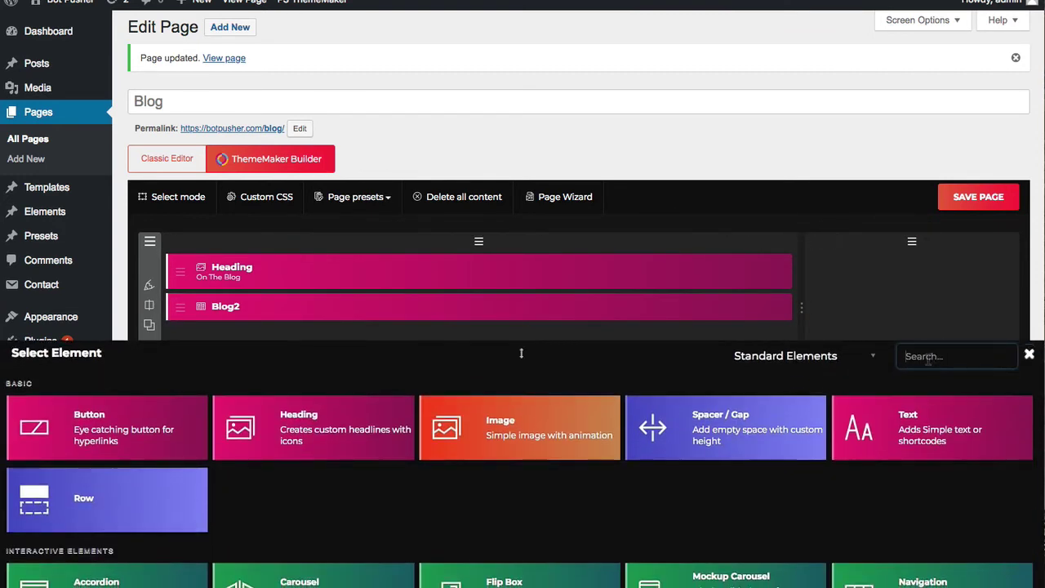
click(928, 356)
text(wid)
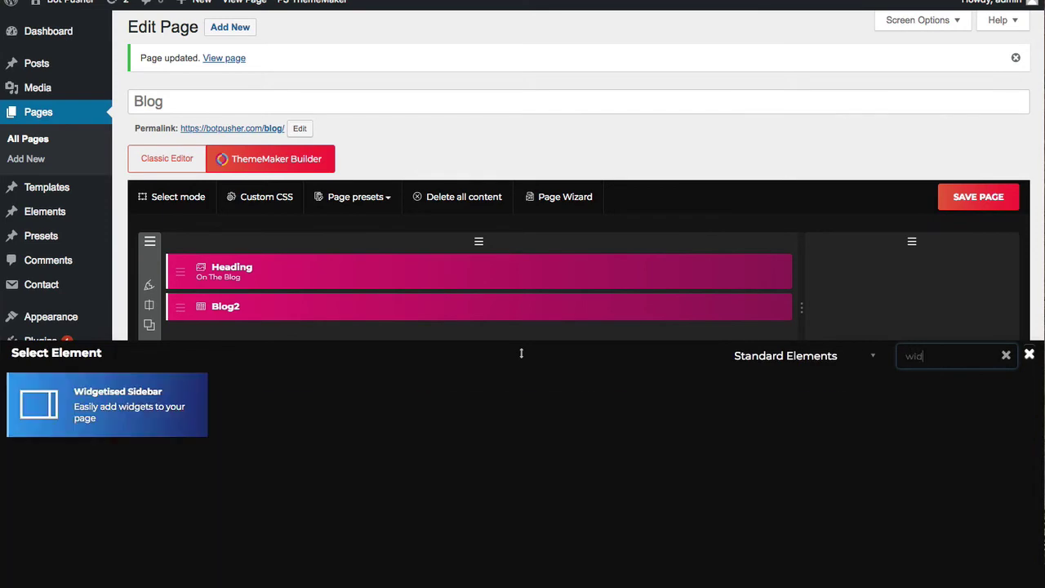
click(151, 403)
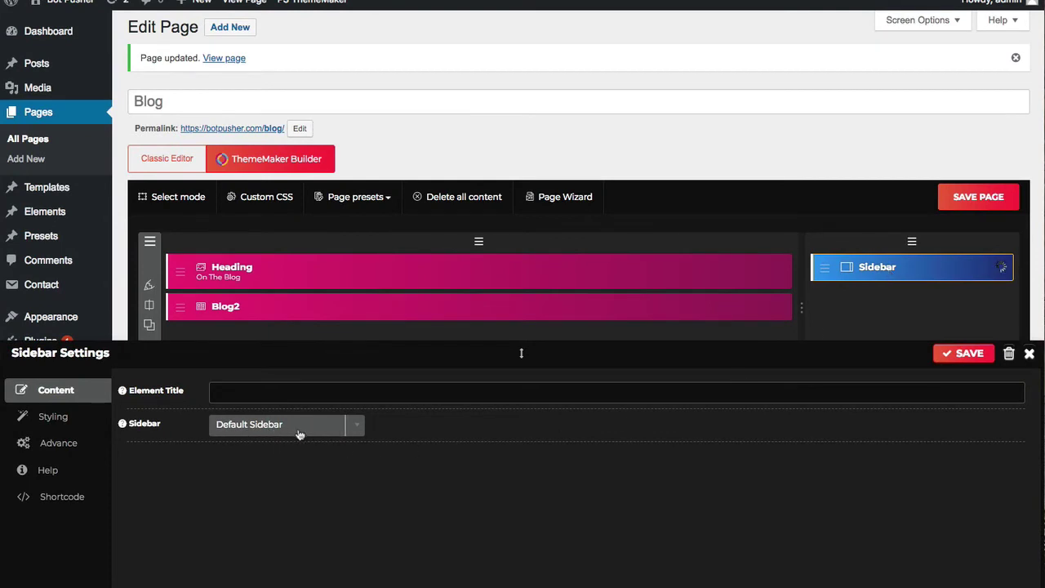
Step: Keep Default Sidebar as the sidebar source, save the element's settings and save the Blog page
click(355, 425)
click(355, 427)
mouse_move(79, 91)
click(964, 354)
click(966, 199)
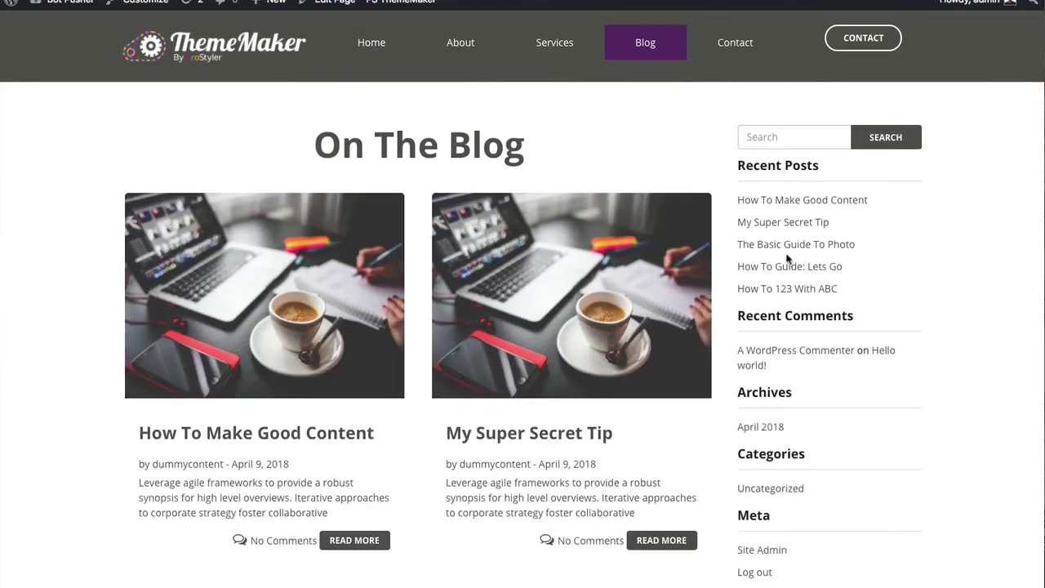
Step: Review the live Blog page to check the sidebar widgets beside the post grid
scroll(780, 413, down, 5)
scroll(784, 413, up, 5)
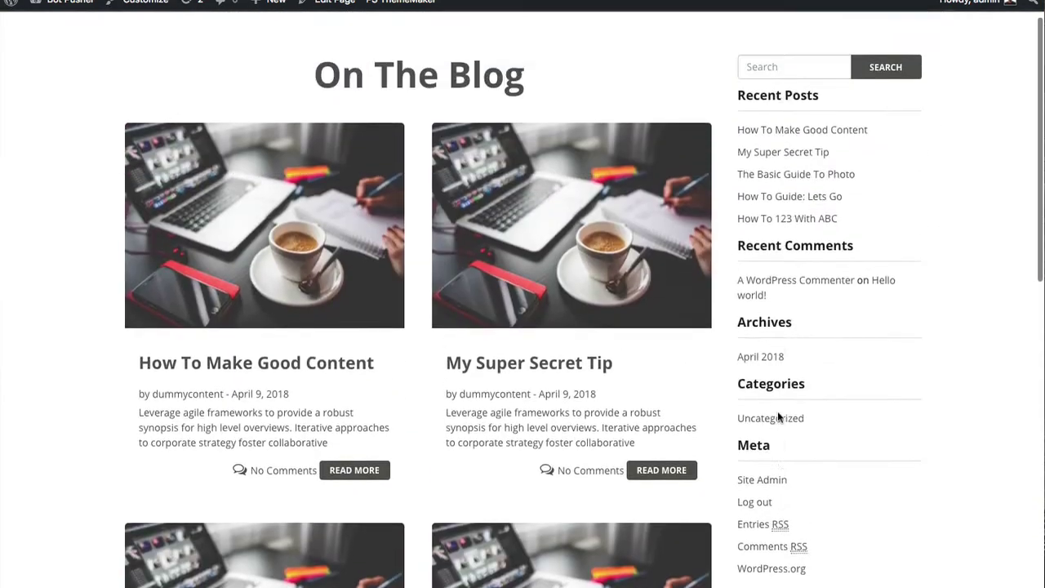
scroll(755, 204, down, 8)
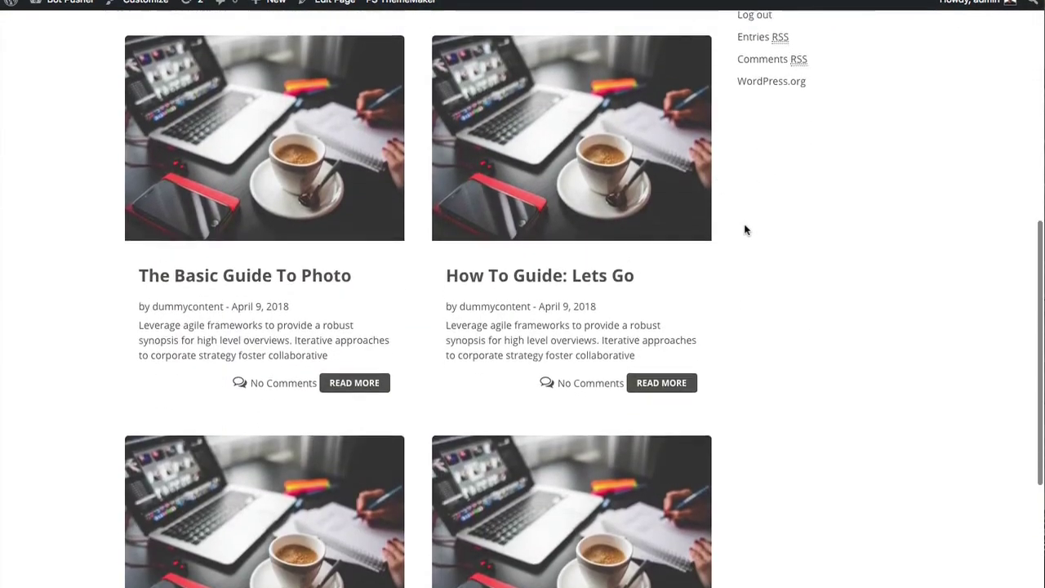
scroll(710, 225, up, 8)
scroll(671, 218, down, 1)
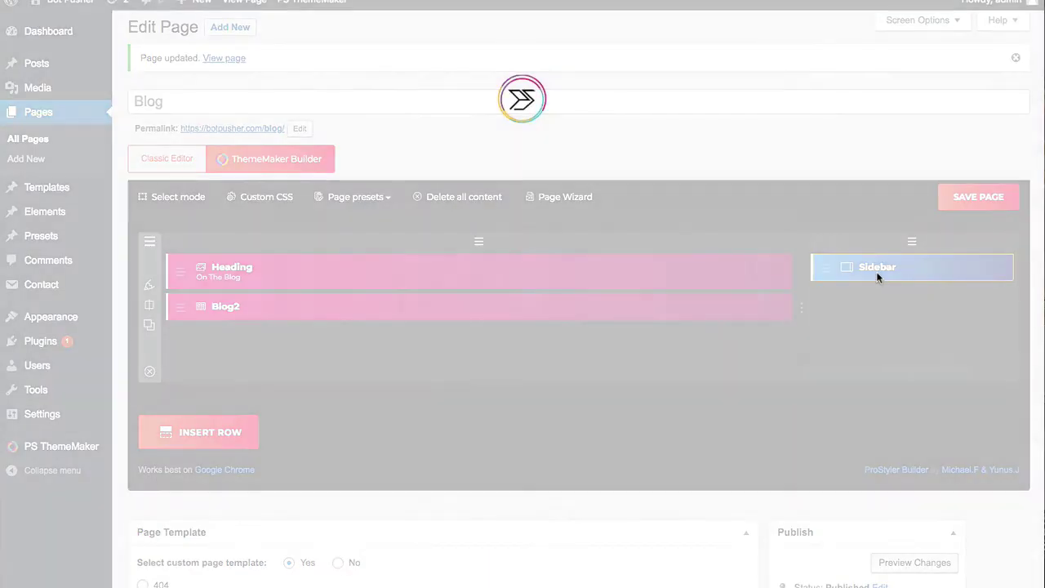
Step: Set the Sidebar element's desktop top margin to 100 px, leave tablet and mobile margins blank, and save the element and the page
click(877, 271)
click(39, 420)
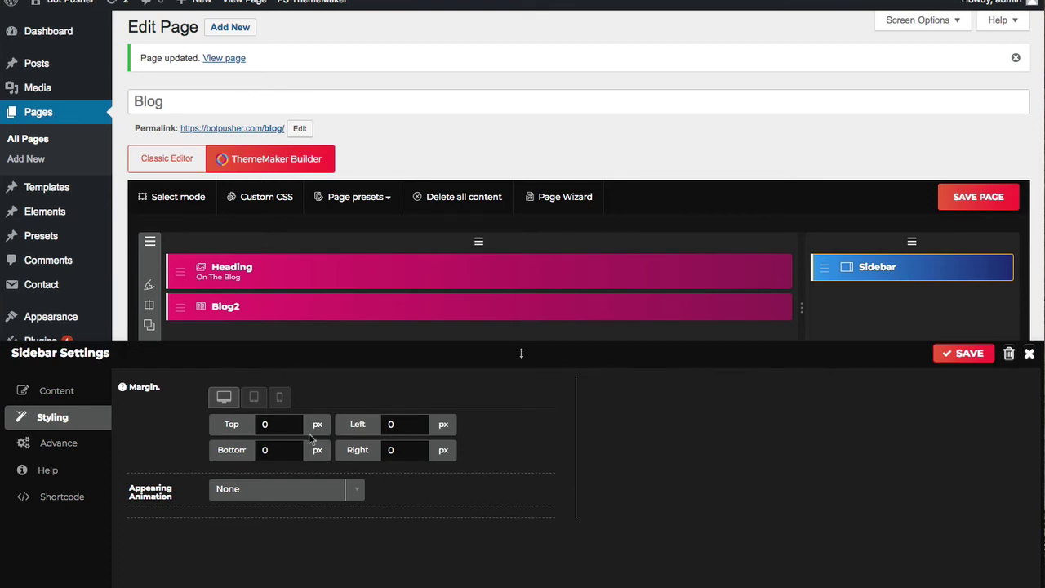
click(276, 425)
click(253, 398)
click(268, 425)
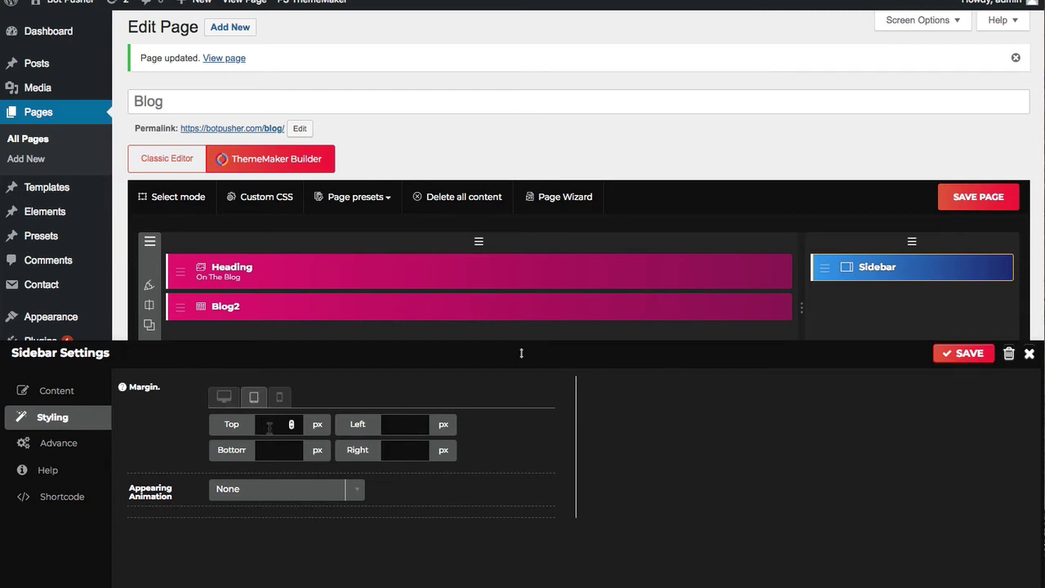
click(281, 400)
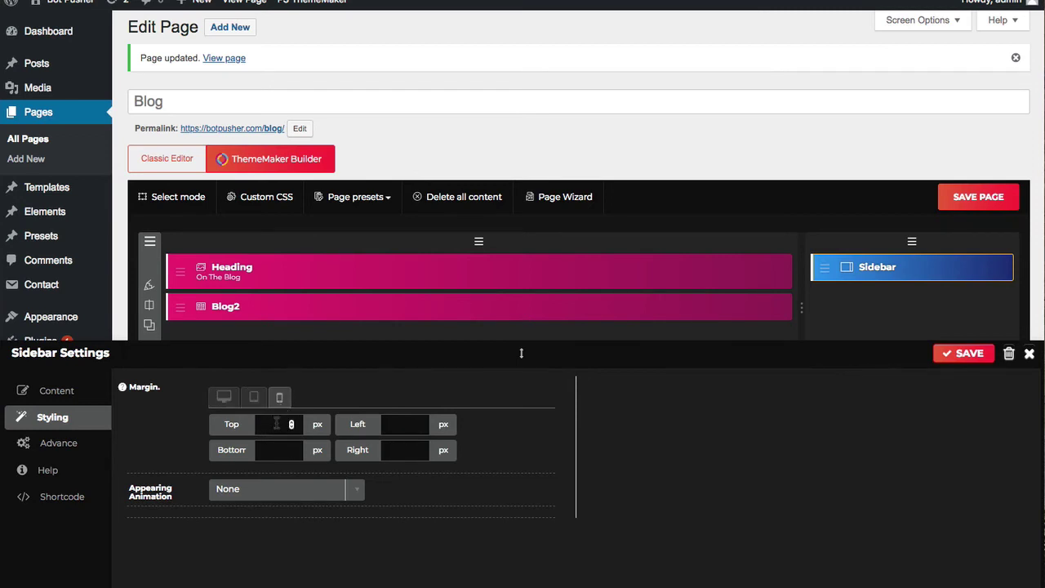
click(225, 398)
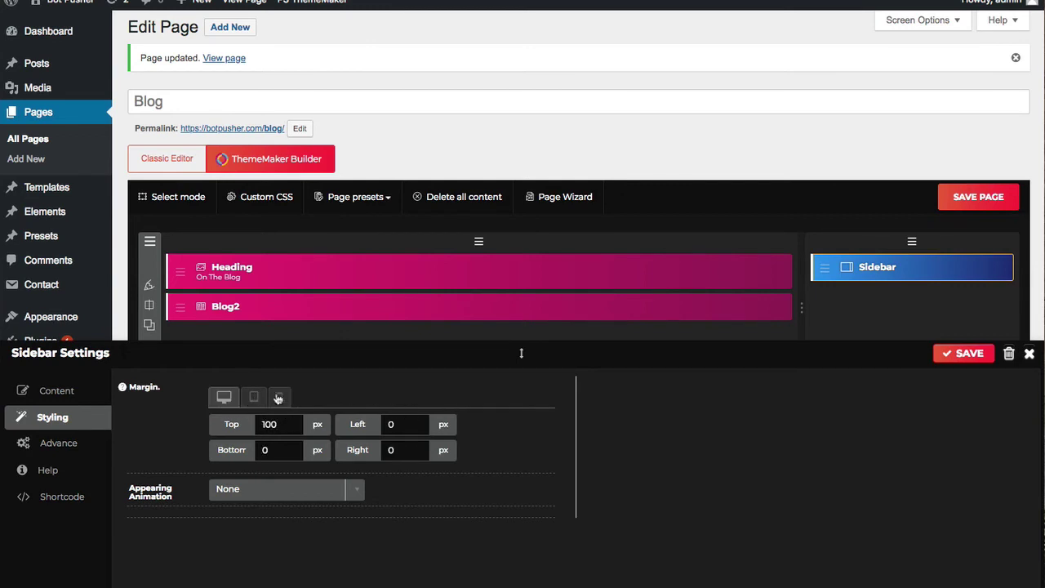
click(968, 355)
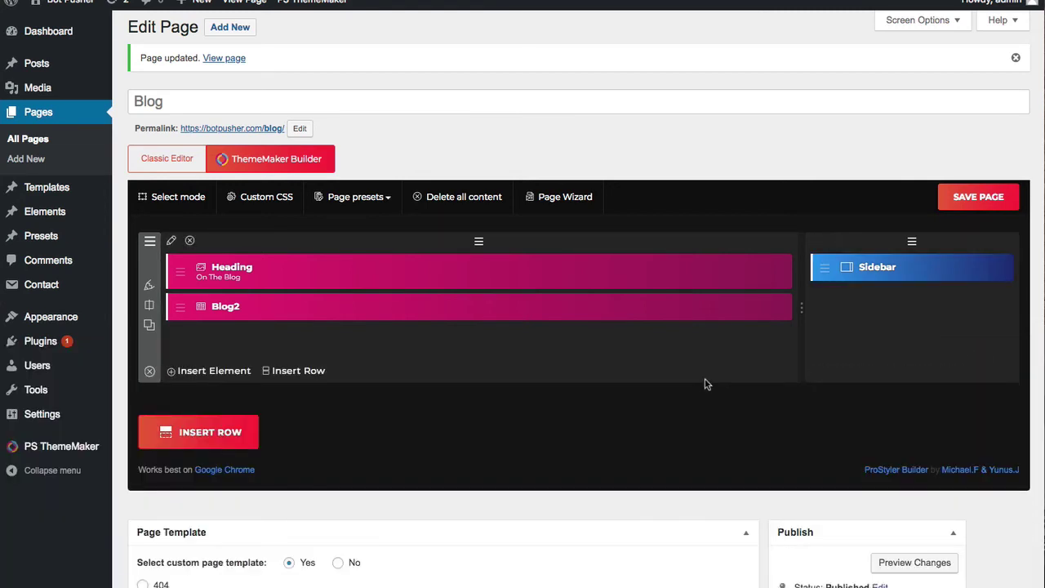
click(963, 204)
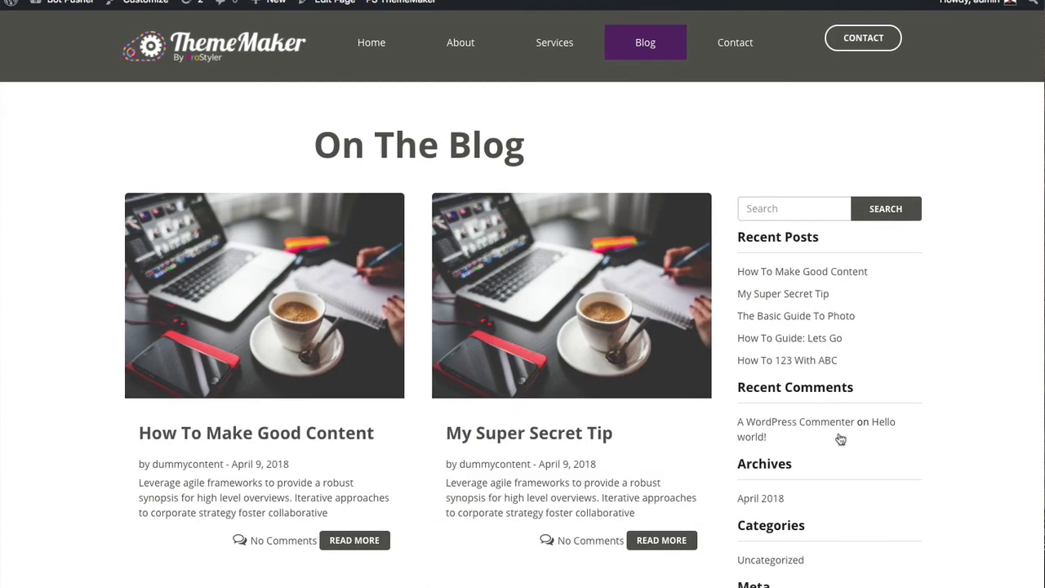
Step: Examine the sidebar's alignment with the posts on the live Blog page and return to the page editor
scroll(602, 324, down, 2)
scroll(602, 322, down, 5)
scroll(602, 322, up, 10)
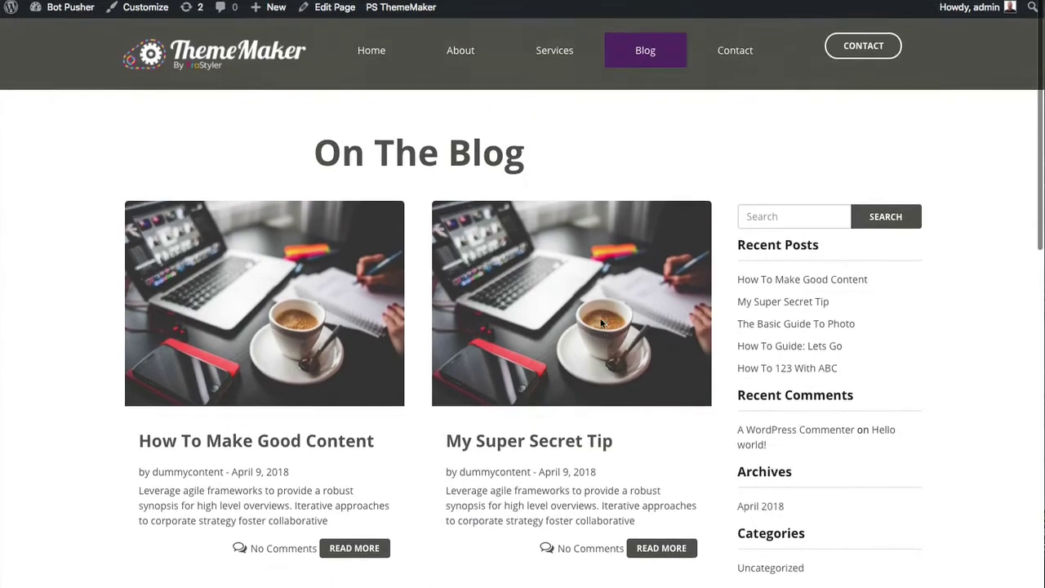
click(334, 2)
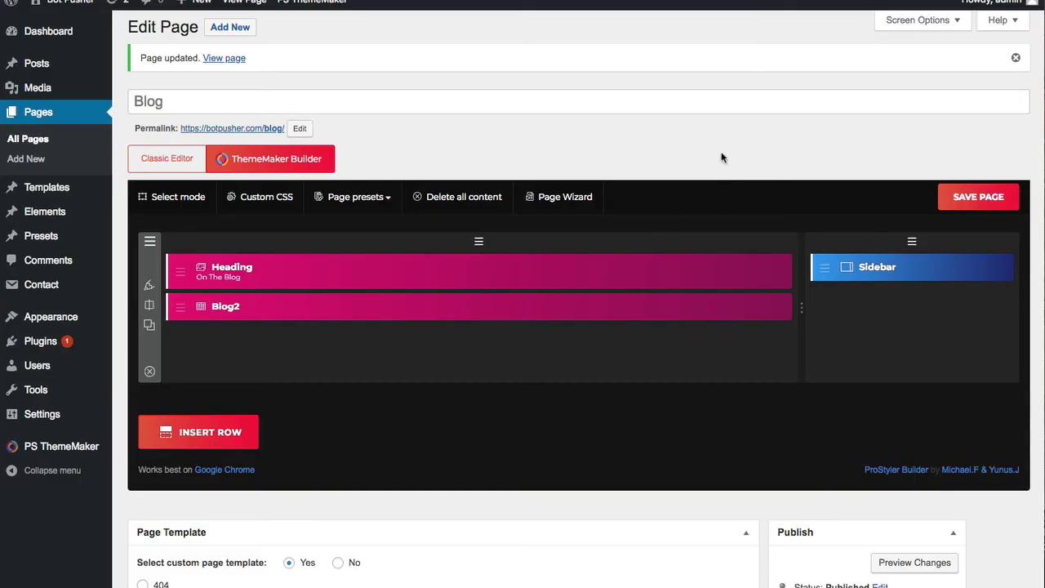
Step: Examine the content and styling options of the Blog2 element, then close its preview and settings without saving
click(435, 310)
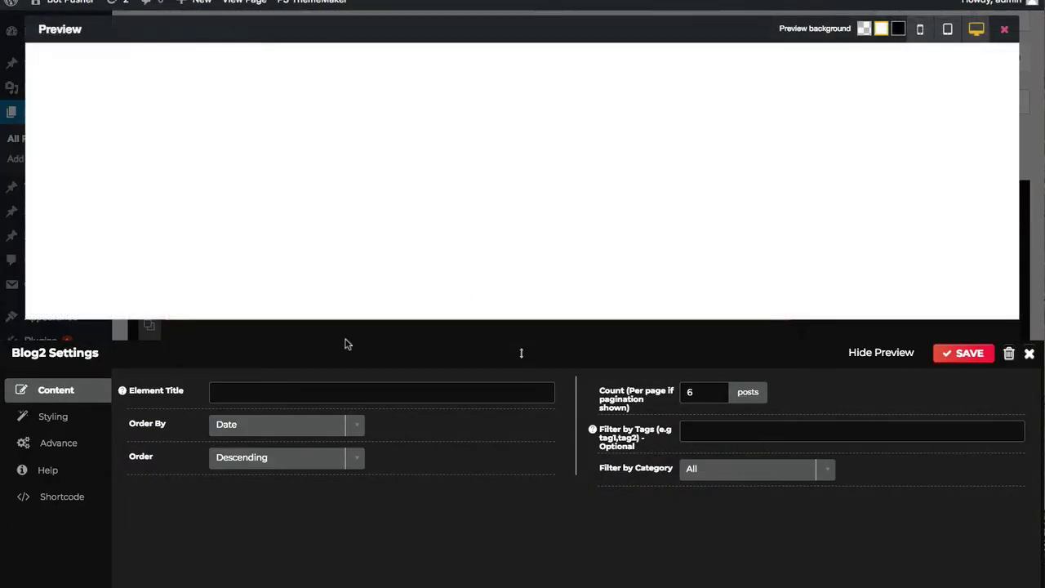
click(41, 417)
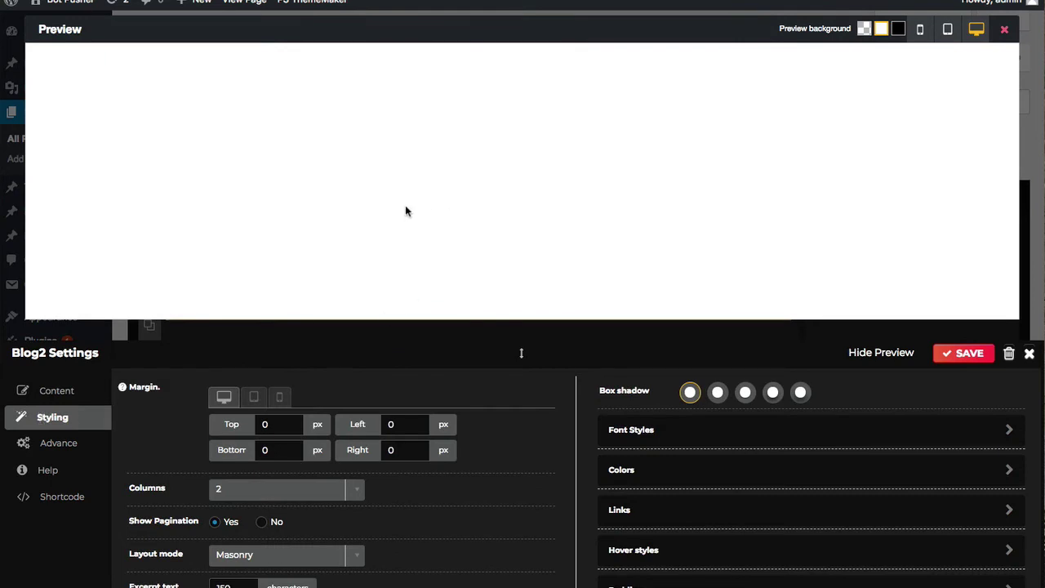
click(52, 393)
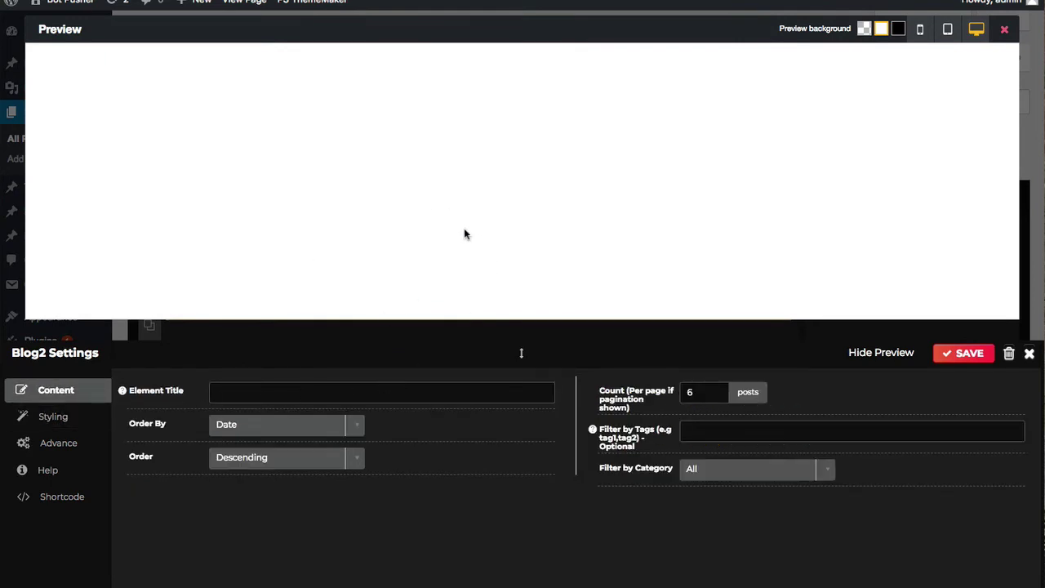
click(53, 418)
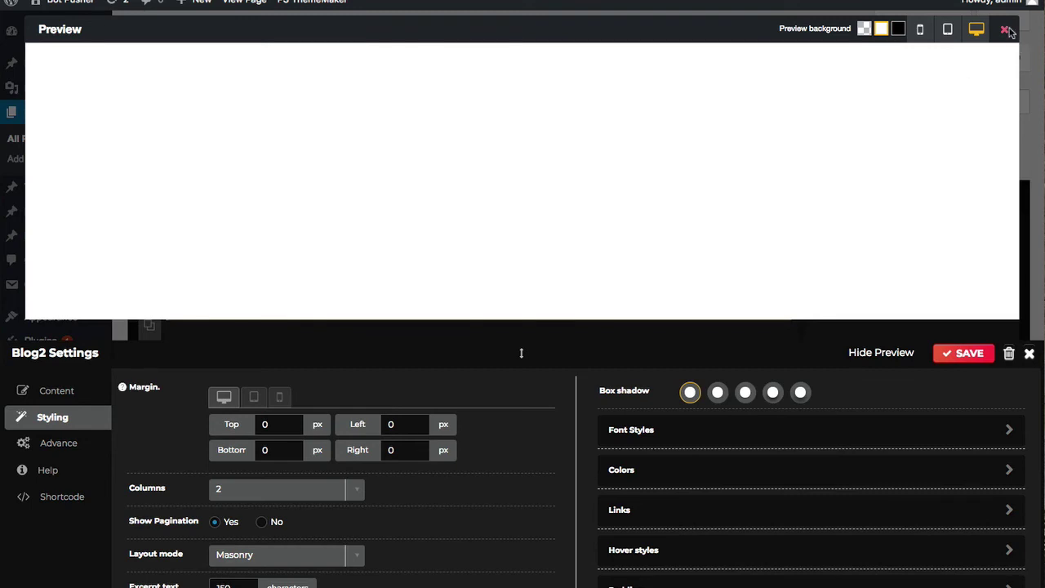
click(1009, 32)
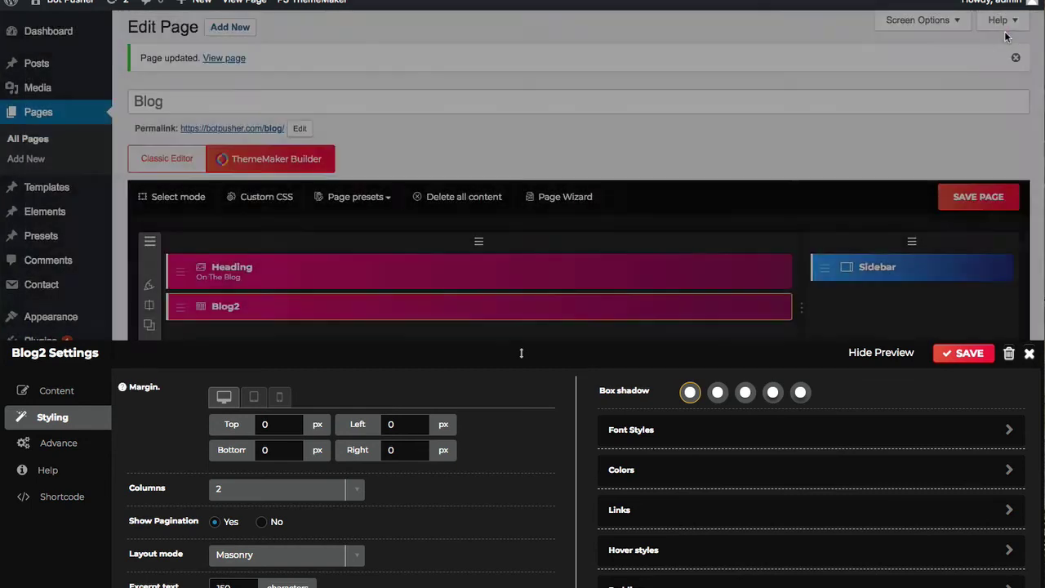
click(1029, 355)
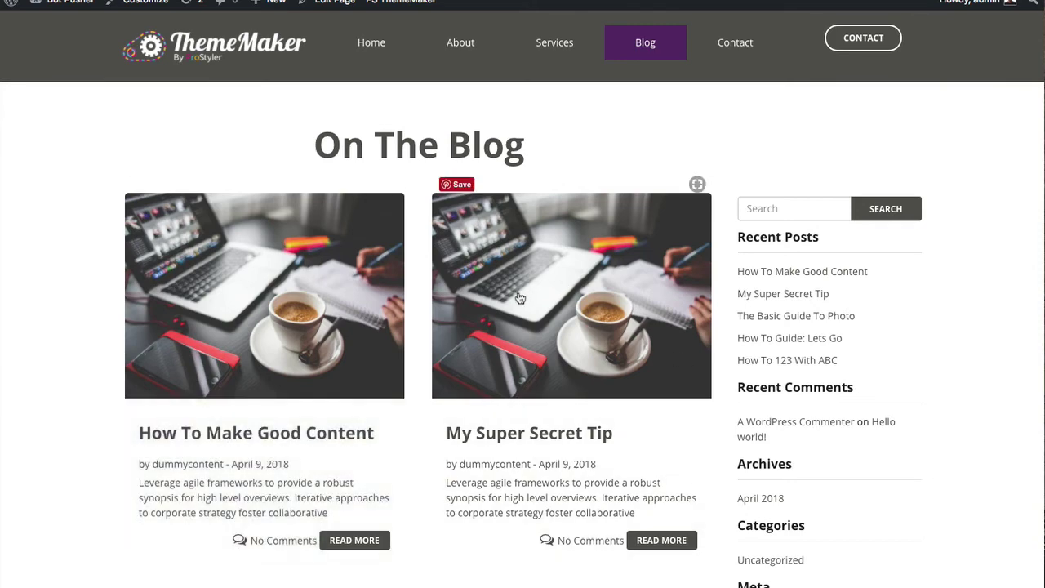
Step: Open the "How To Make Good Content" post from the live Blog page and review its layout
scroll(519, 297, down, 1)
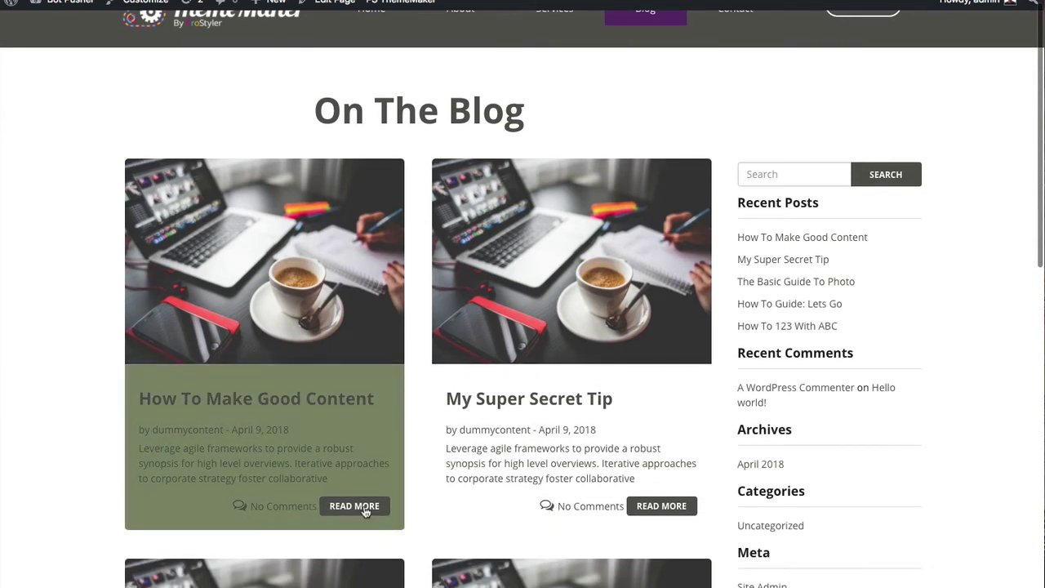
click(215, 219)
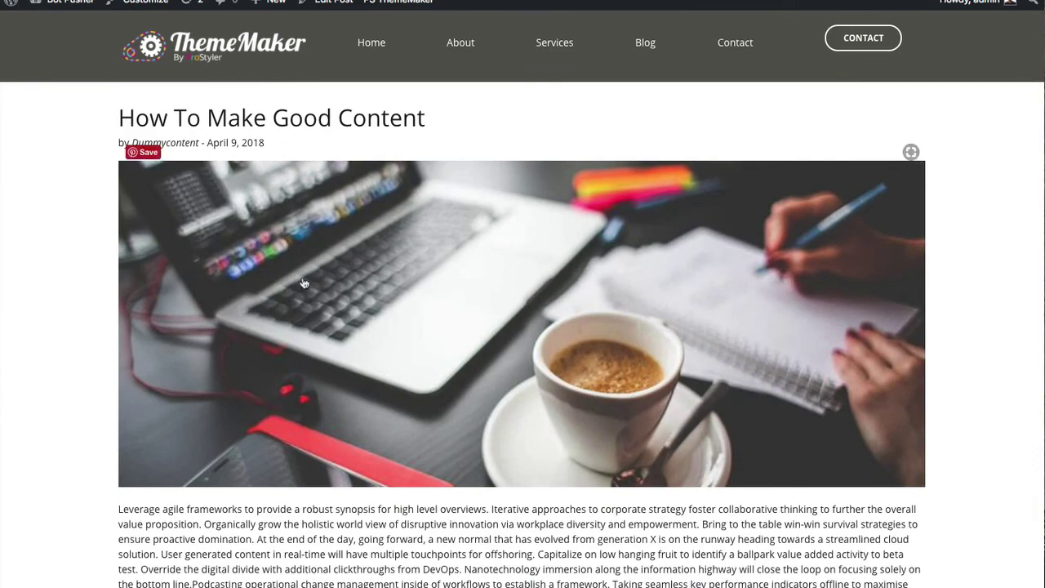
scroll(306, 245, down, 5)
scroll(306, 245, down, 4)
scroll(292, 238, up, 8)
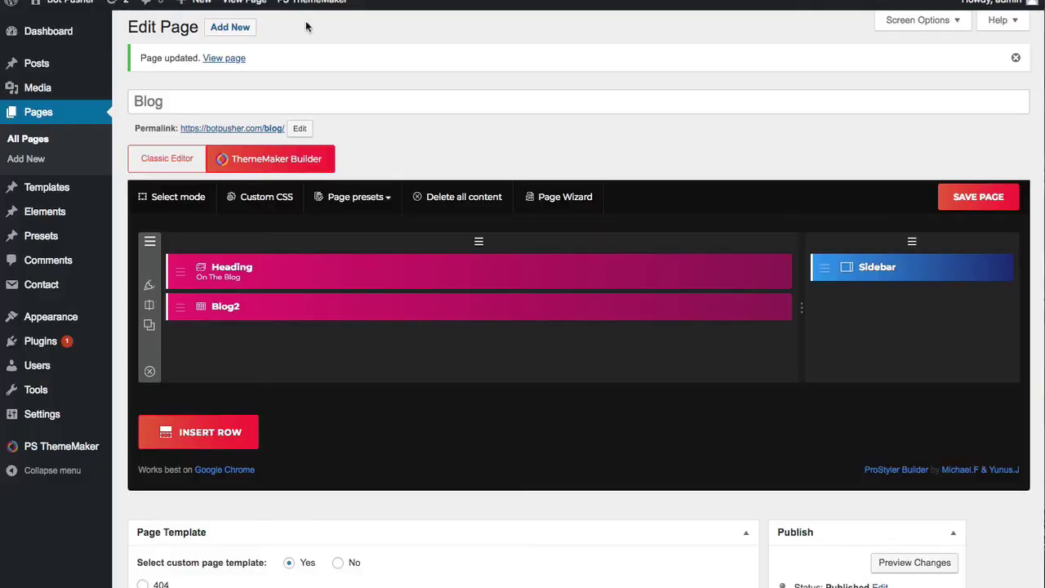
Step: Go to the list of all posts, leaving the page editor, and open "How To Make Good Content" for editing
mouse_move(102, 65)
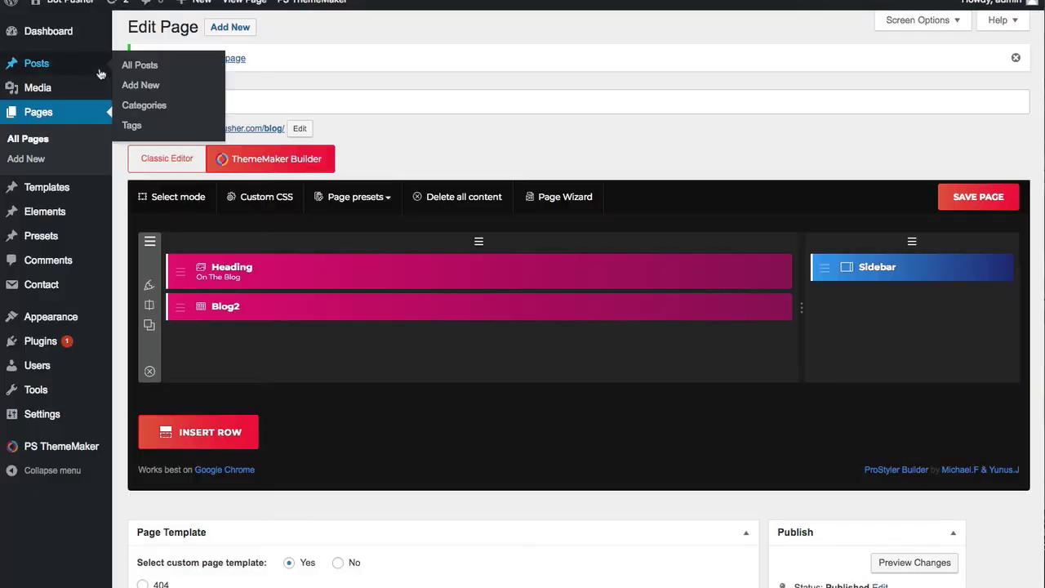
click(36, 139)
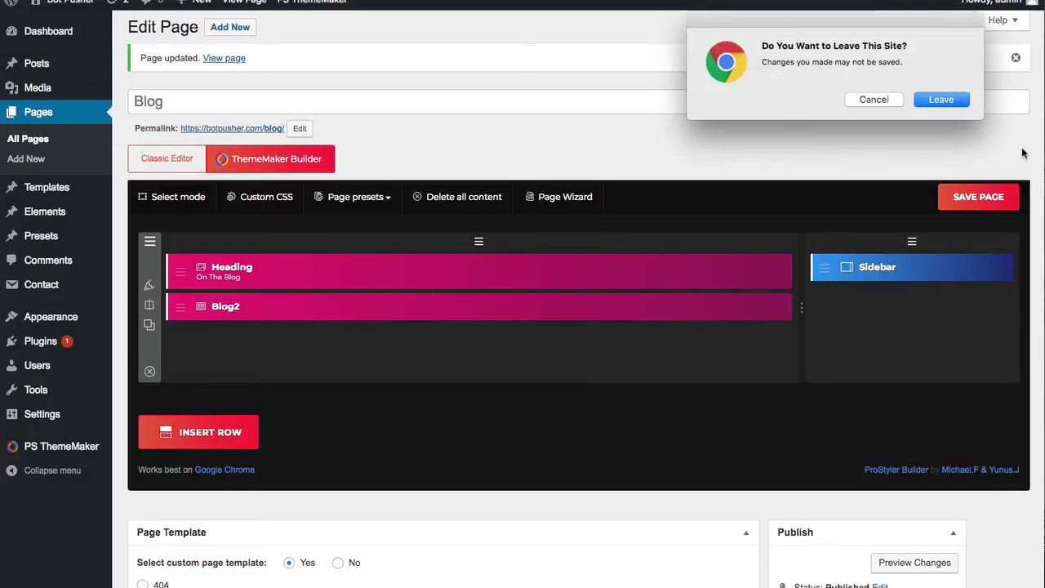
click(940, 100)
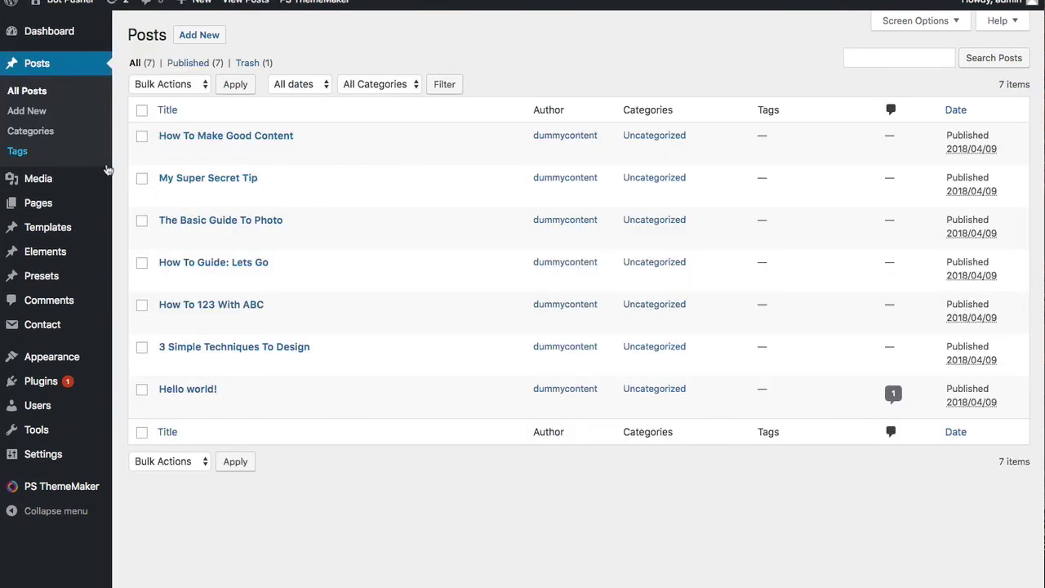
click(162, 153)
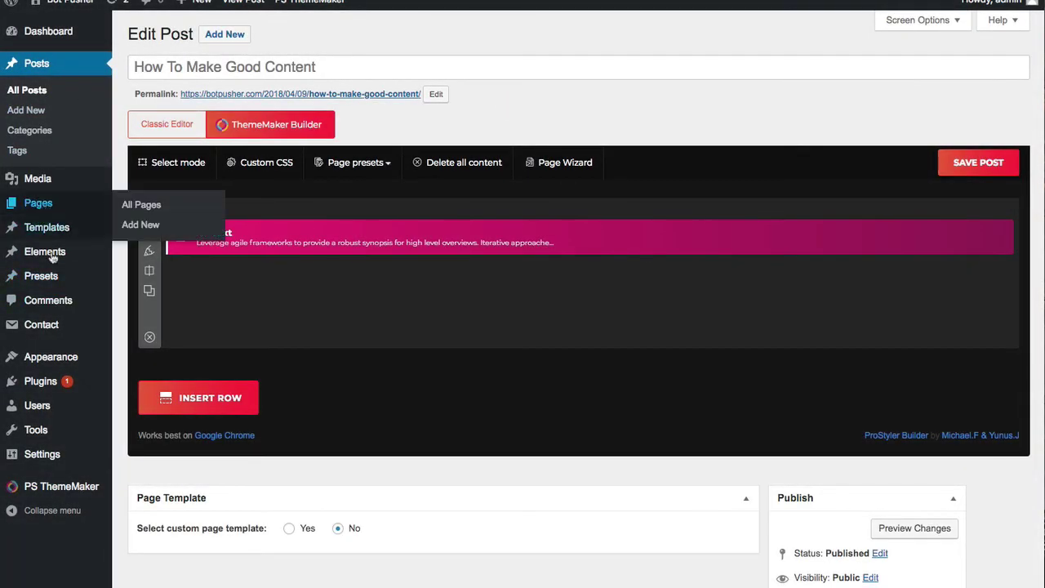
Step: Open the Post template from the list of all templates for editing and bring its Content row into view
mouse_move(47, 230)
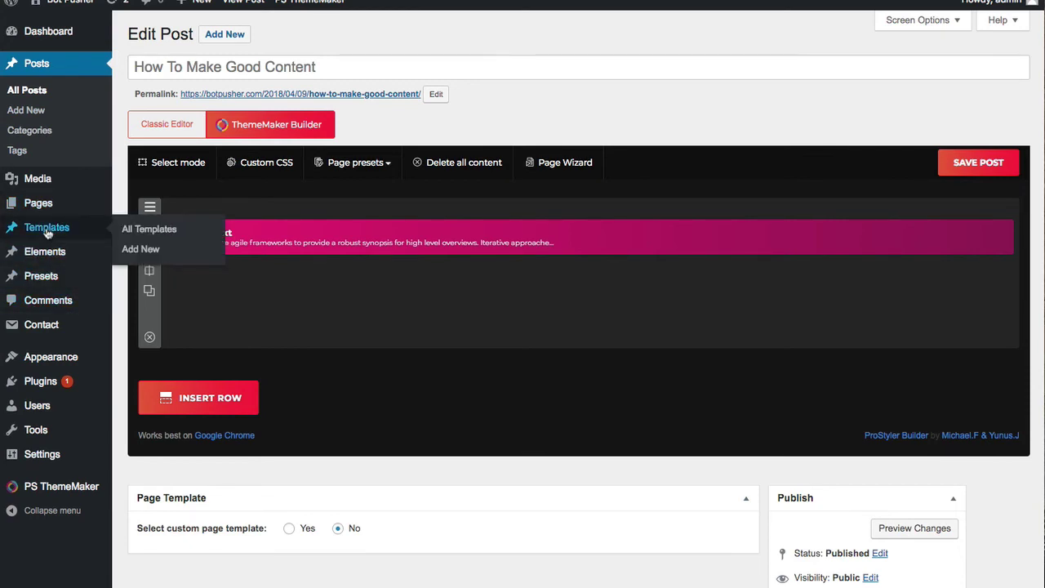
click(129, 231)
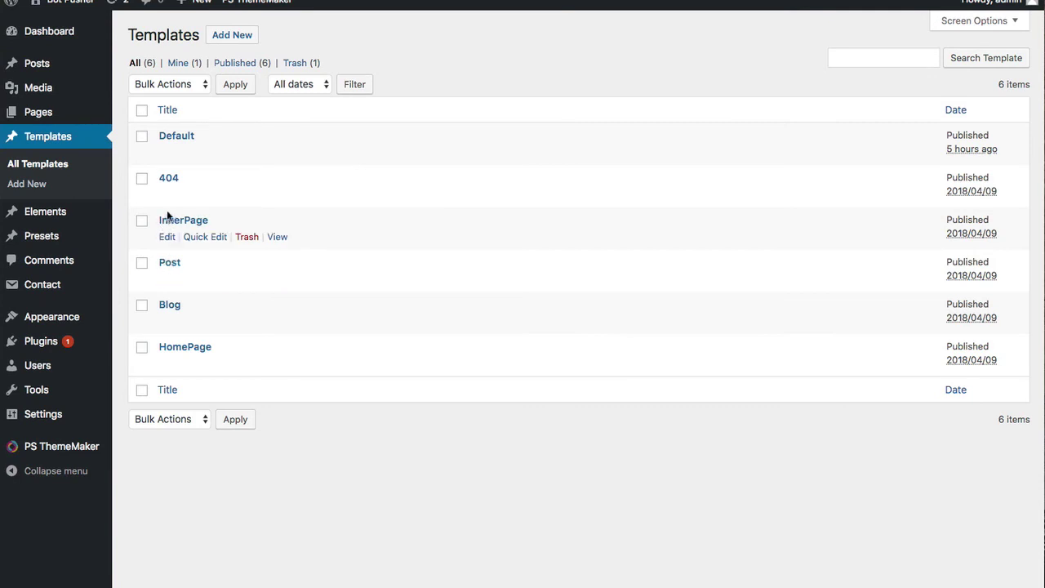
click(167, 280)
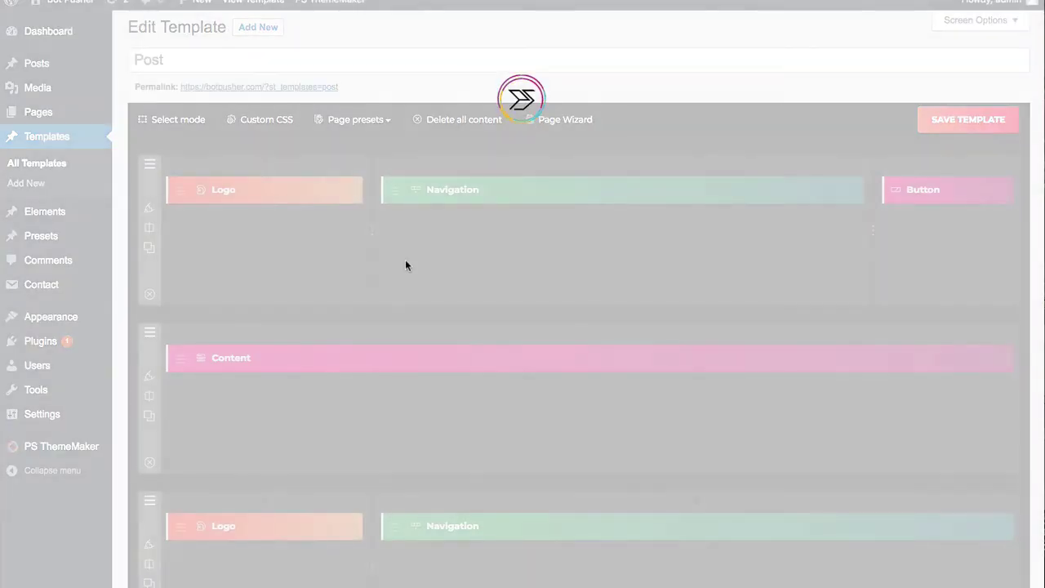
scroll(707, 273, down, 1)
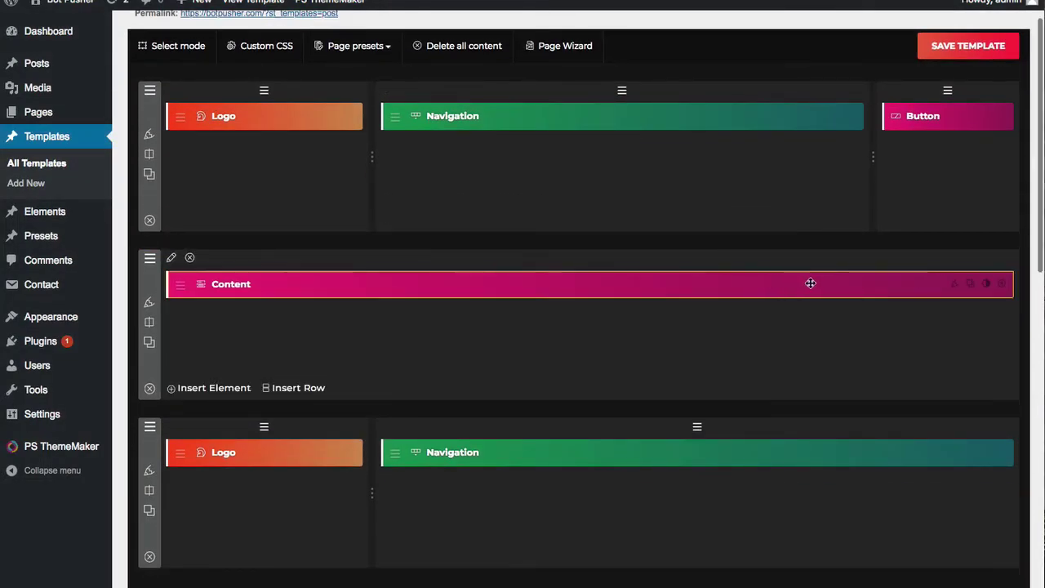
Step: Split the Content row into a wide and a narrow column, add a Widgetised Sidebar to the narrow one, and save the template
click(148, 321)
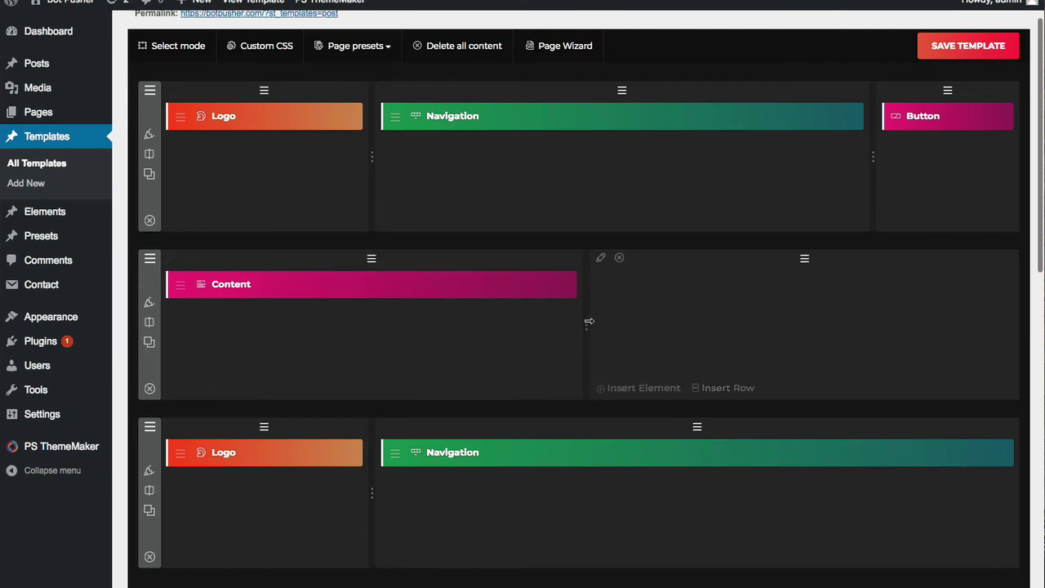
drag(586, 324, 823, 309)
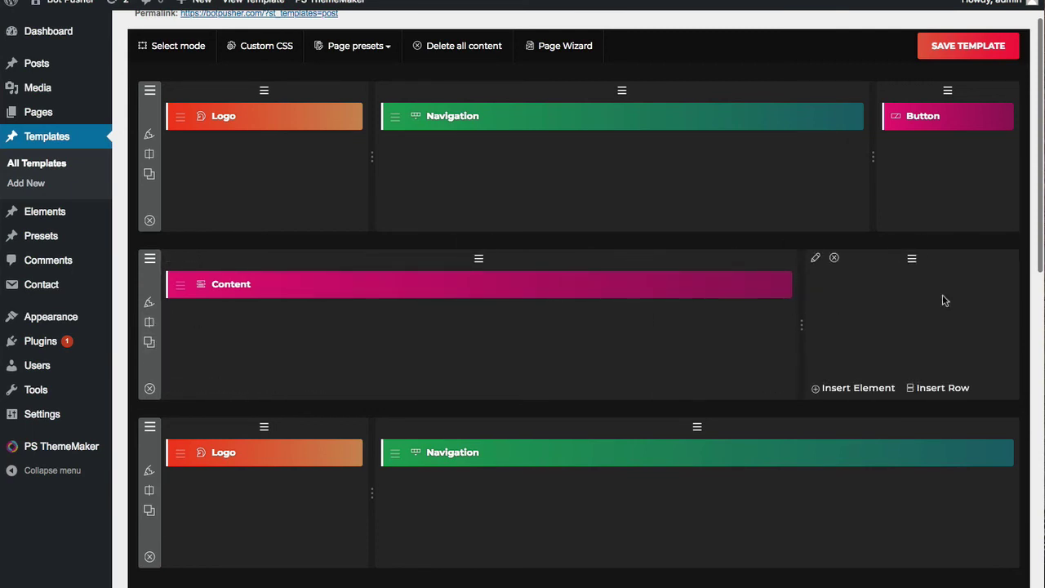
click(855, 389)
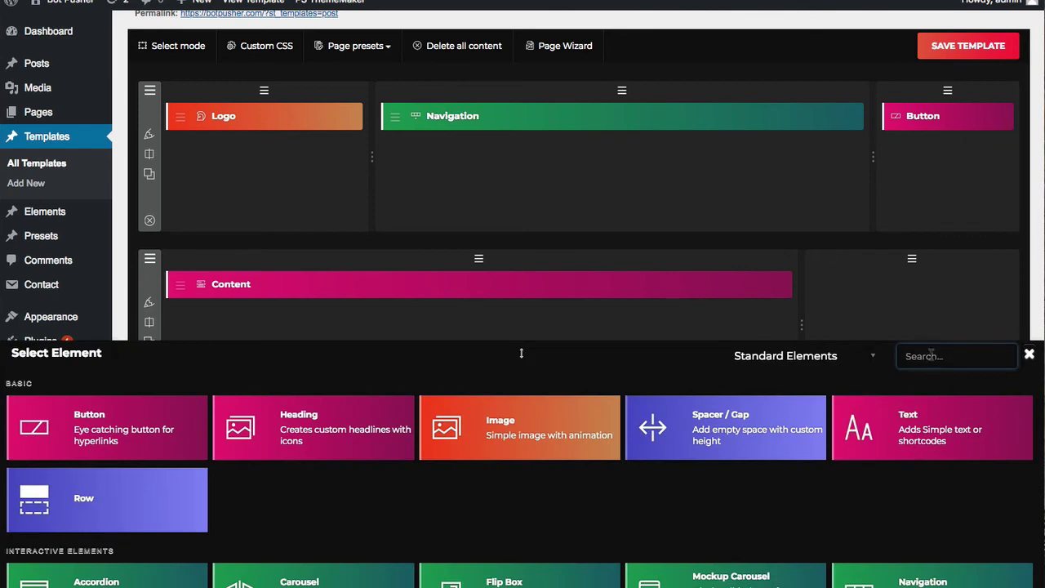
text(wid)
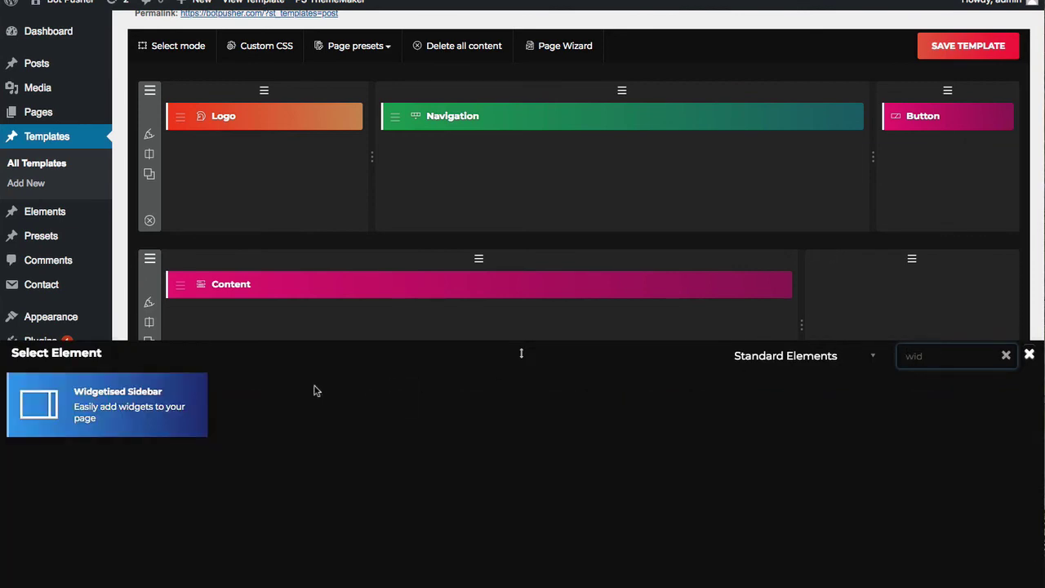
click(157, 396)
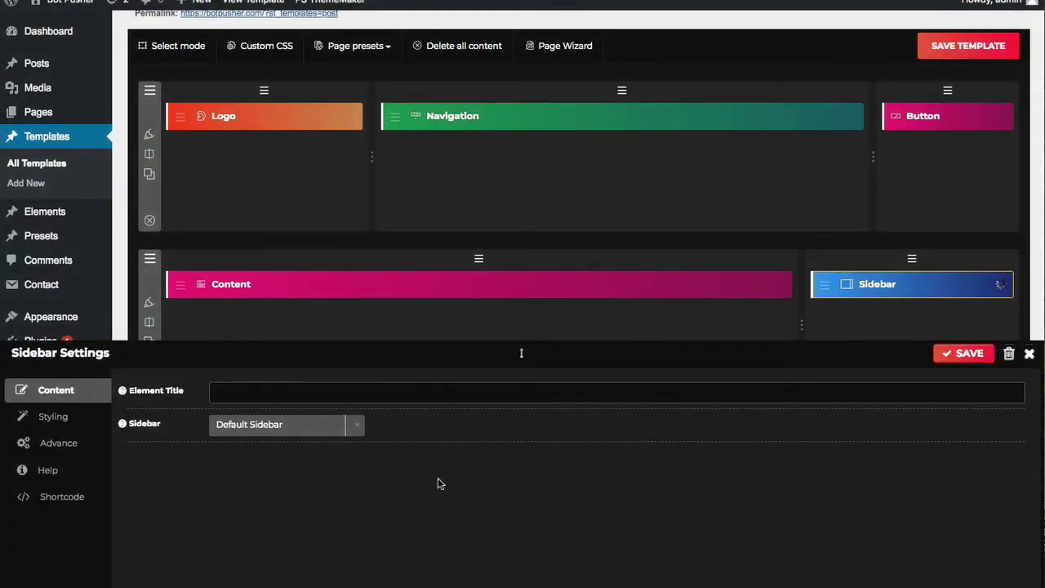
click(967, 355)
click(967, 56)
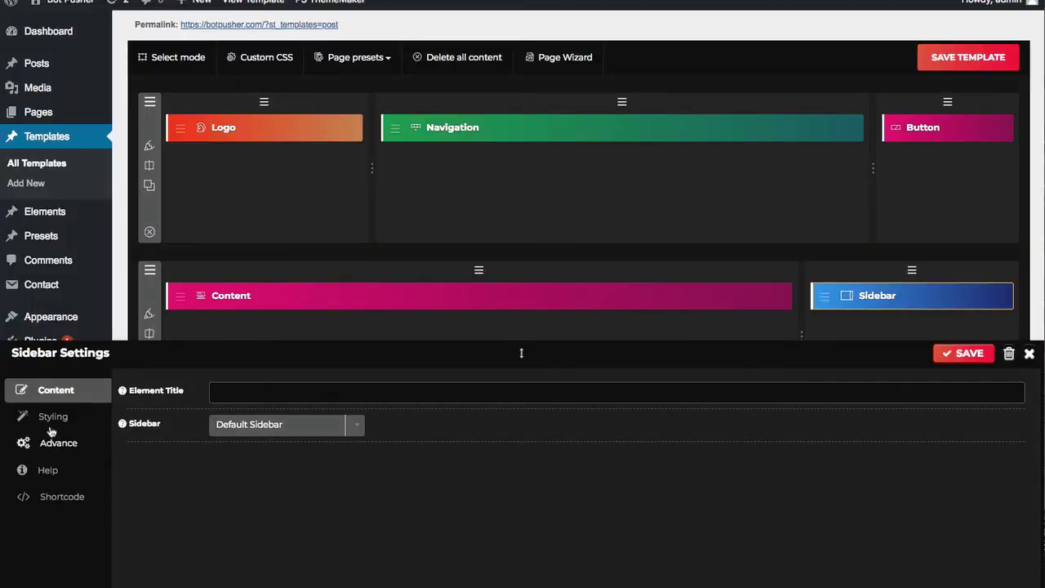
Step: Set the Sidebar element's top margin to 100 px, then save the element and the template
click(52, 417)
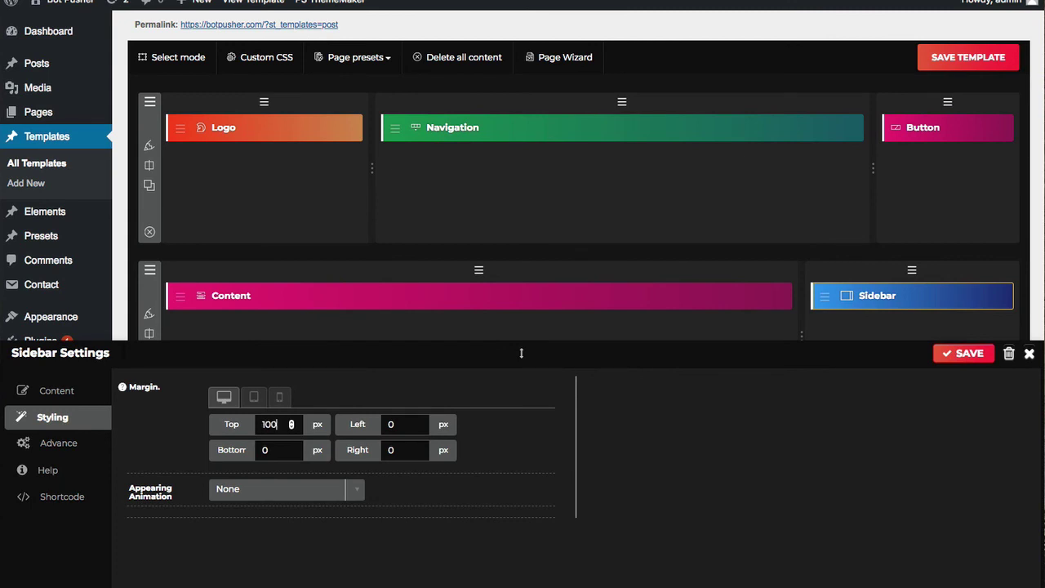
click(967, 353)
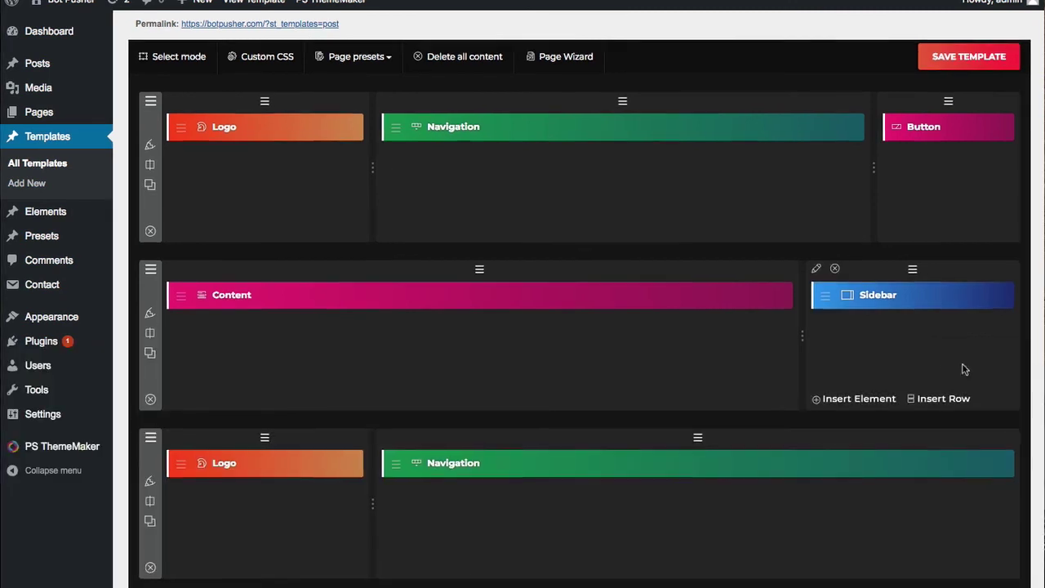
click(959, 52)
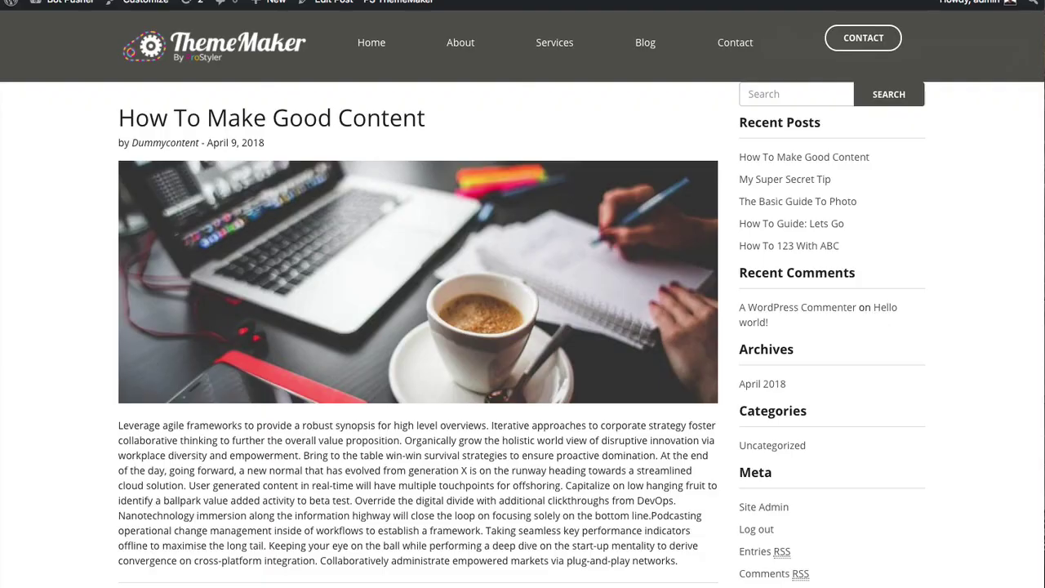
Step: Reload the live "How To Make Good Content" post and review its sidebar, author box and comment area
key(super+r)
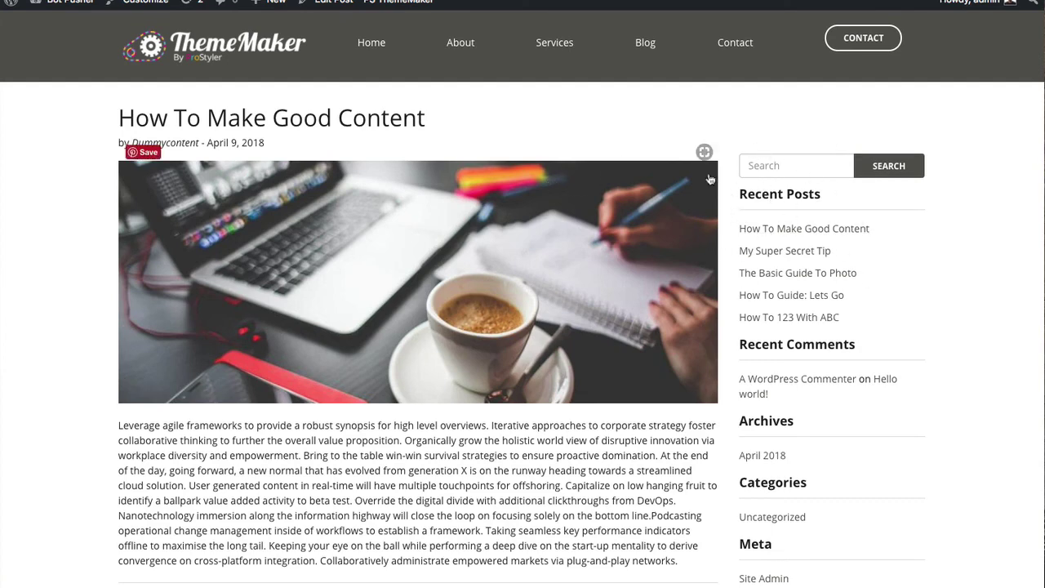
scroll(539, 364, down, 5)
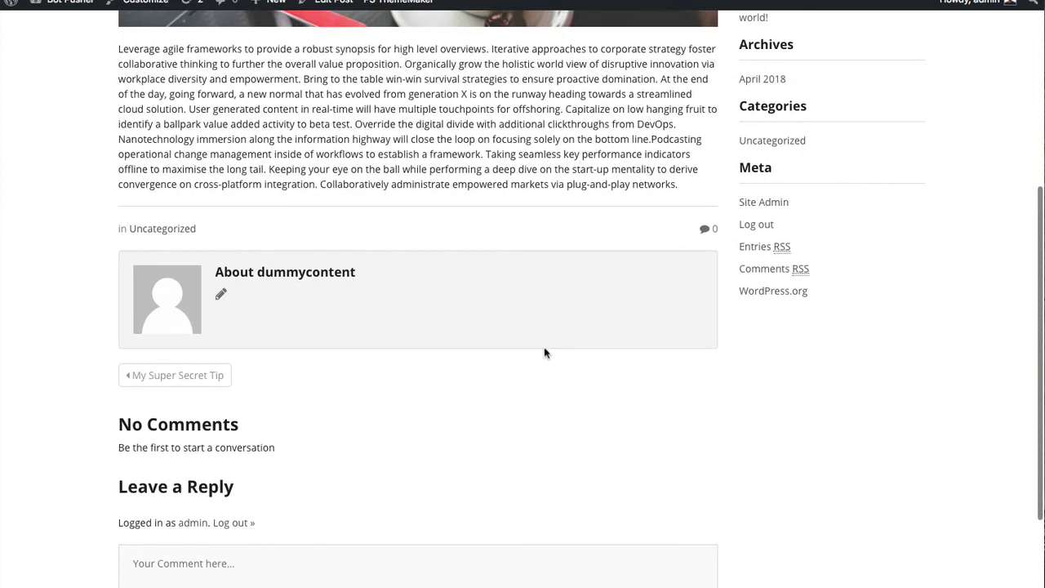
scroll(544, 352, down, 3)
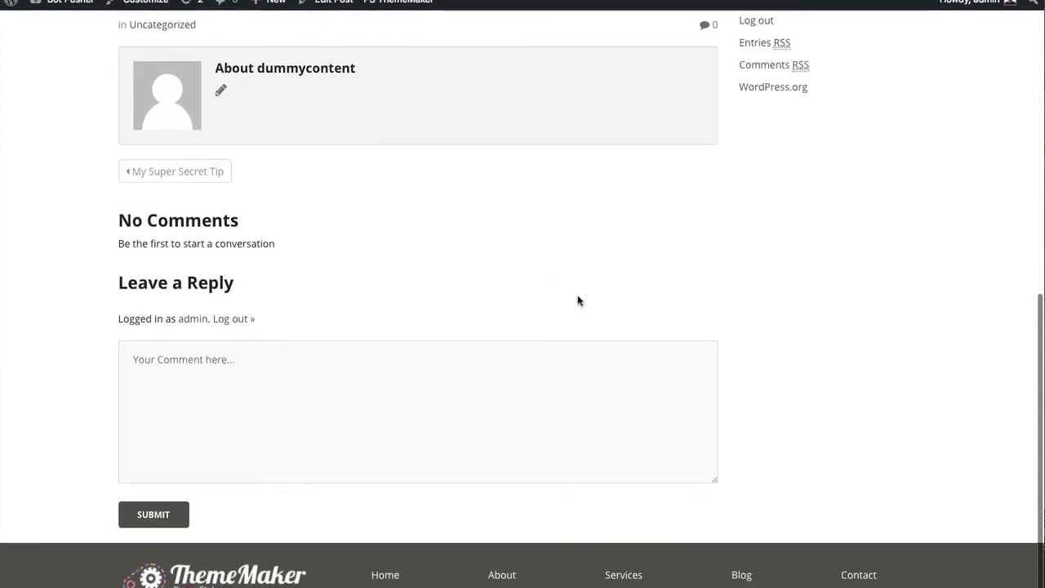
scroll(585, 302, up, 7)
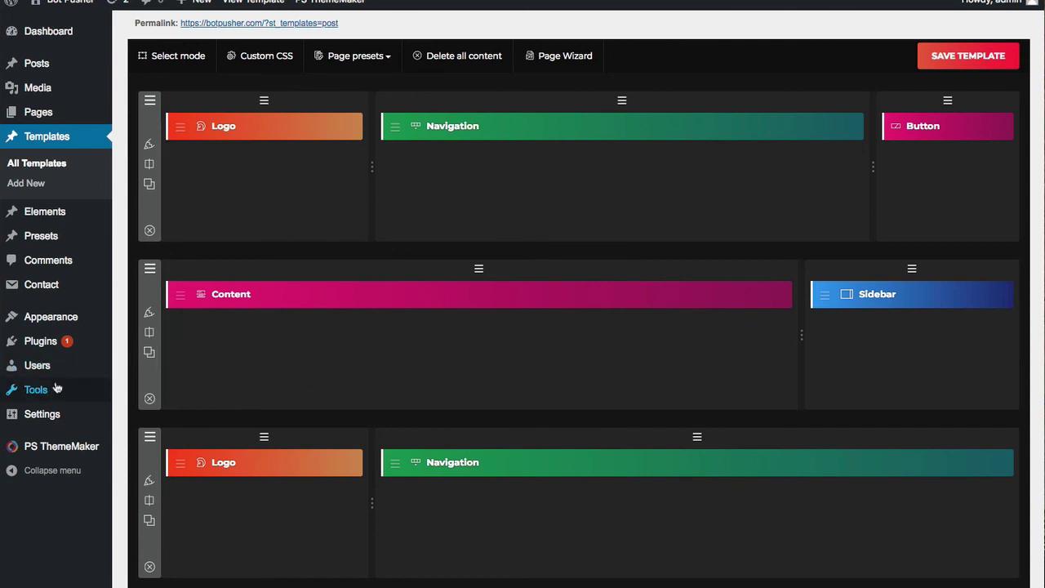
Step: Open the Templates library in the PS ThemeMaker options, leaving the template editor, and browse the importable designs
mouse_move(51, 413)
mouse_move(61, 446)
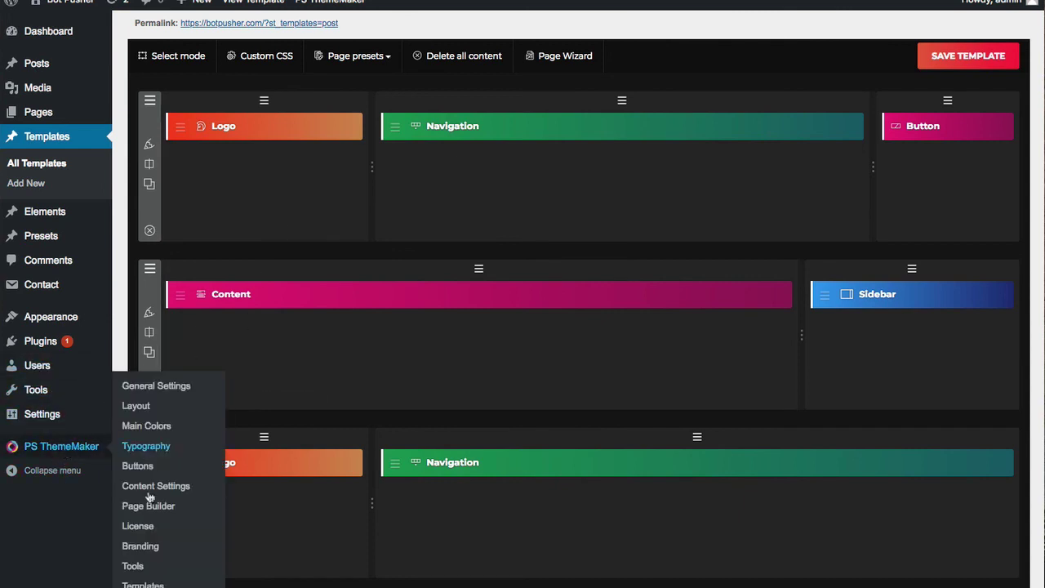
click(147, 583)
click(940, 100)
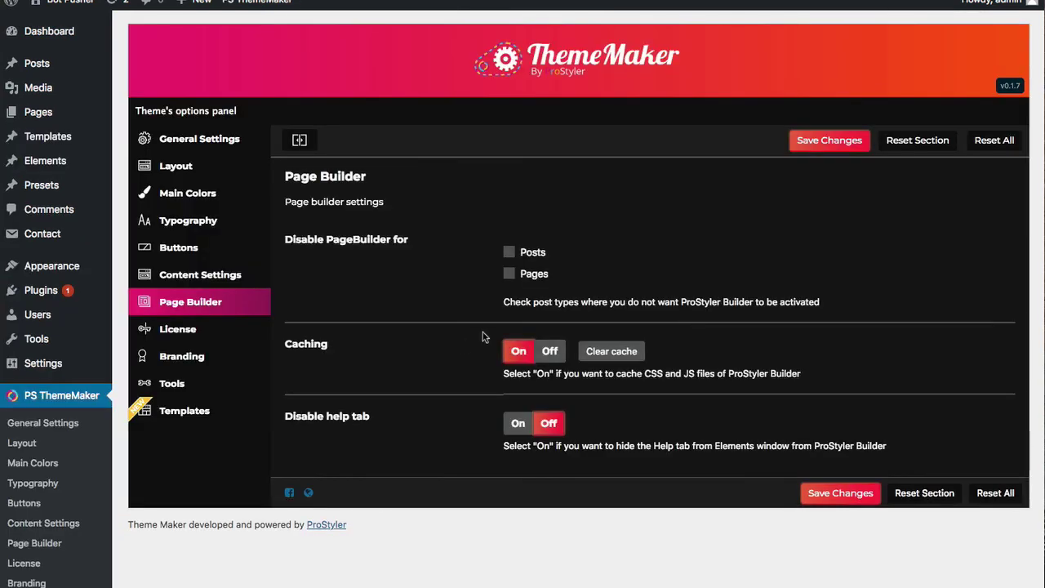
click(191, 422)
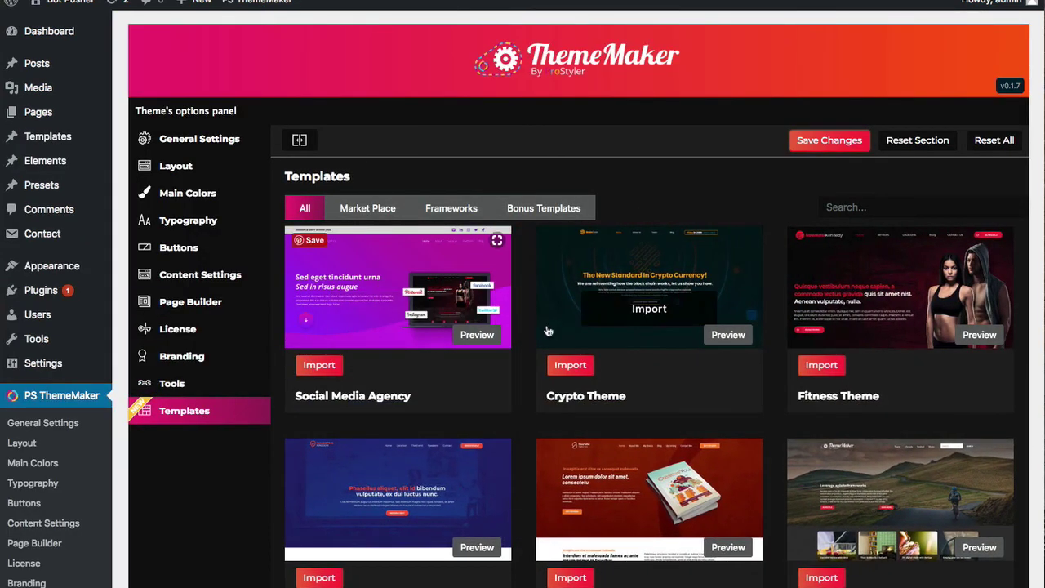
scroll(548, 330, down, 5)
scroll(548, 330, up, 1)
scroll(548, 329, up, 5)
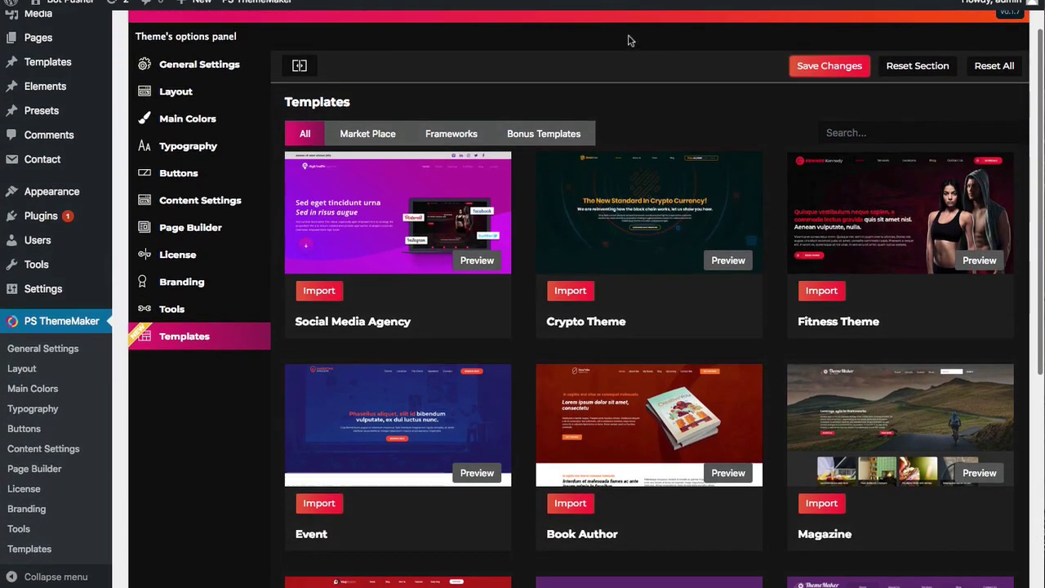